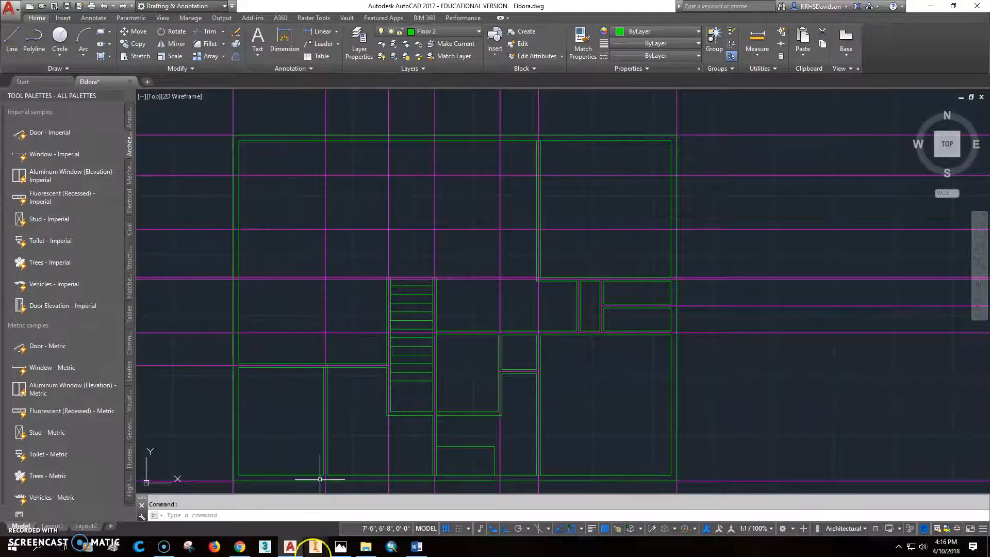
- Check the upper floor plan image in Photos, and extend both left stairwell wall lines in AutoCAD up to the next horizontal construction line
click(341, 547)
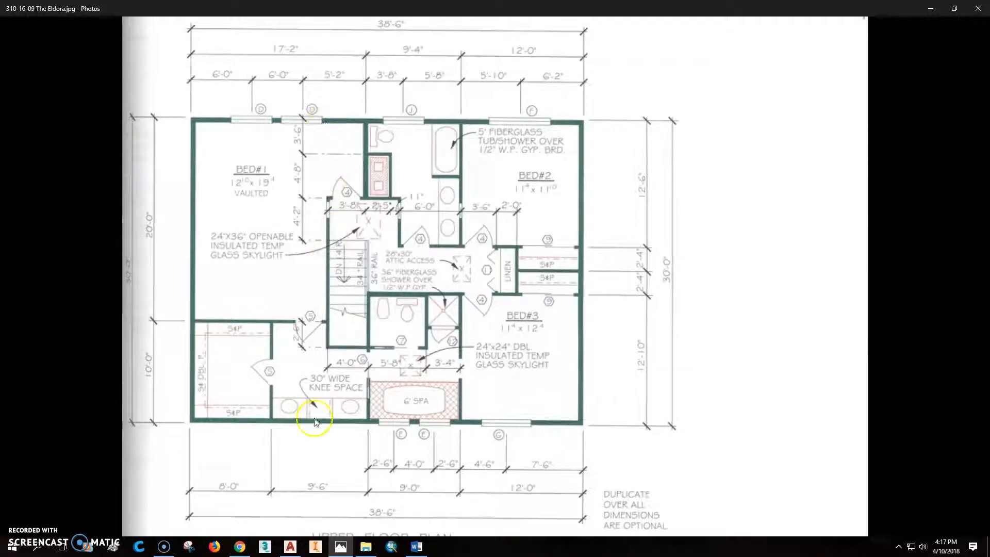
click(298, 547)
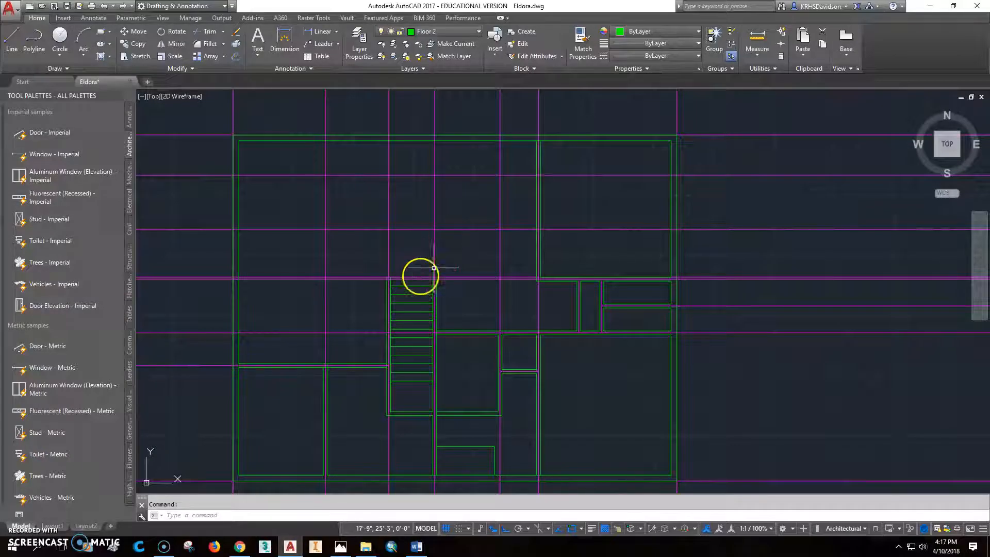
scroll(395, 265, up, 2)
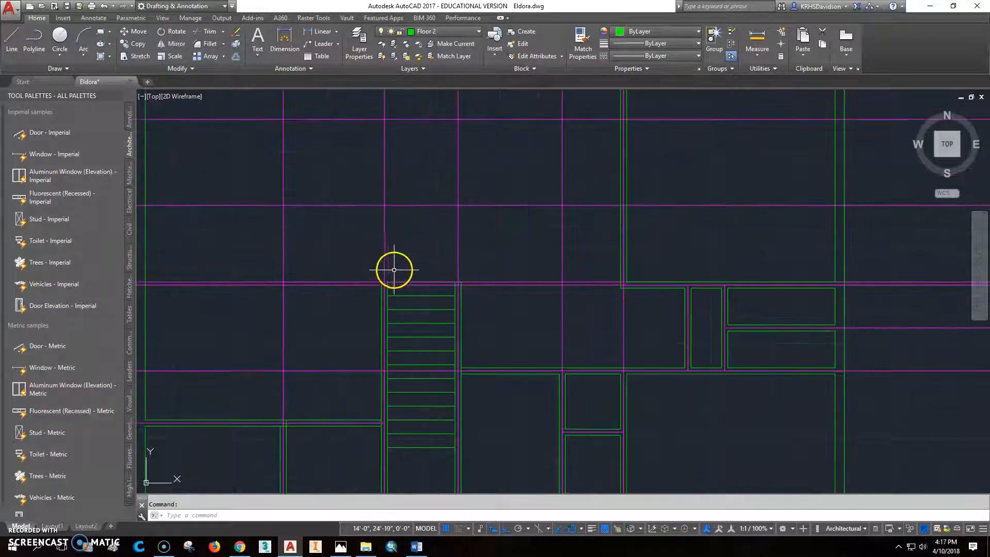
click(223, 32)
click(211, 56)
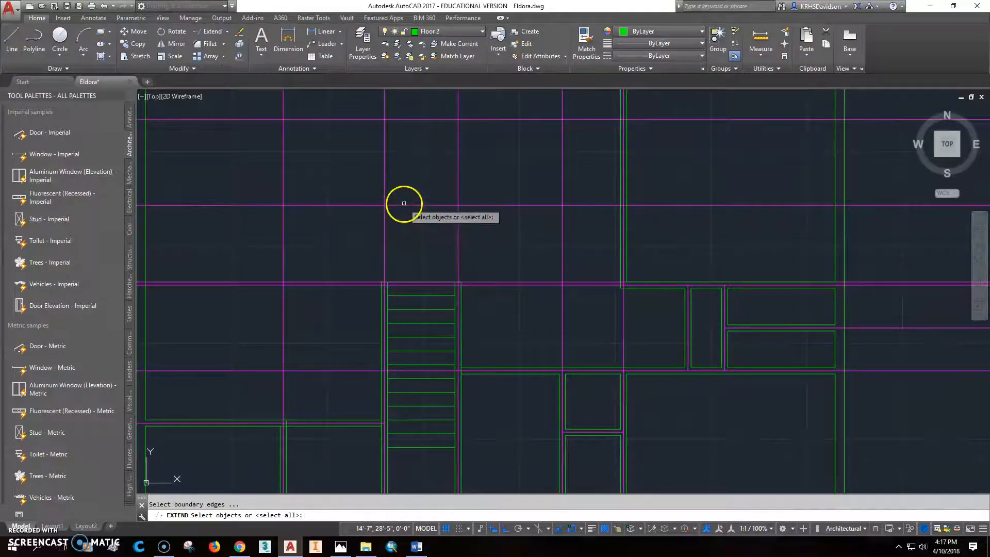
click(403, 205)
key(Return)
click(383, 288)
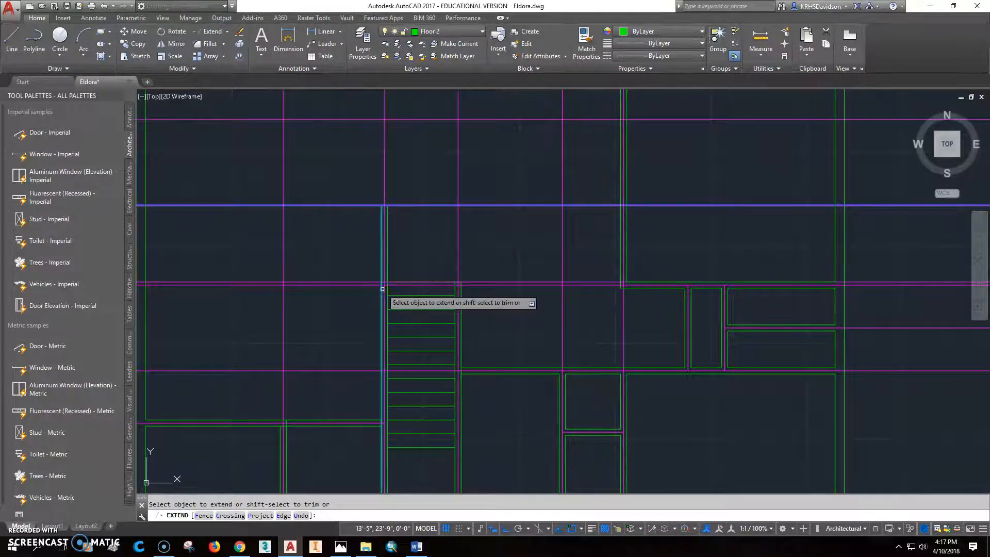
key(Escape)
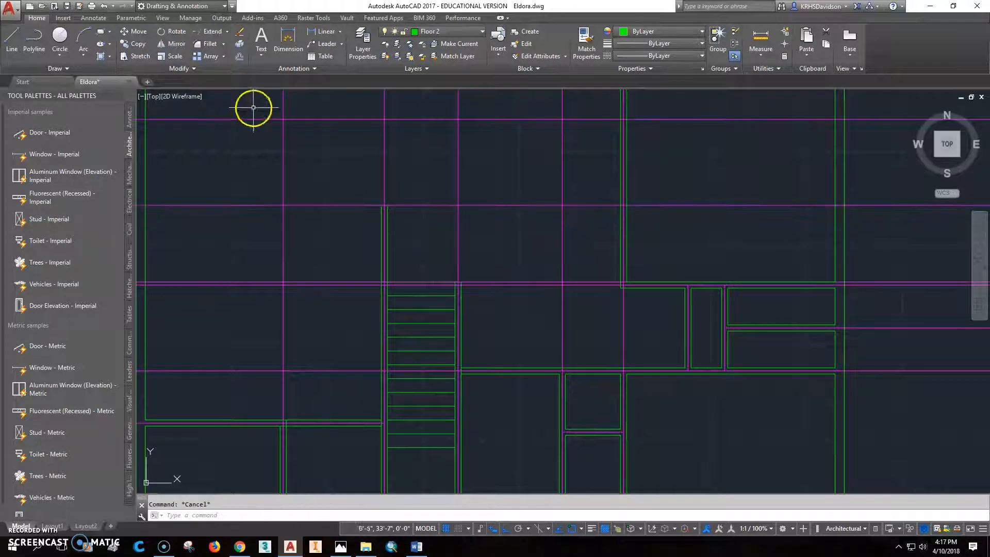
- Offset the horizontal construction line at the top of the extended stairwell wall upward by 2"
click(240, 57)
text(2)
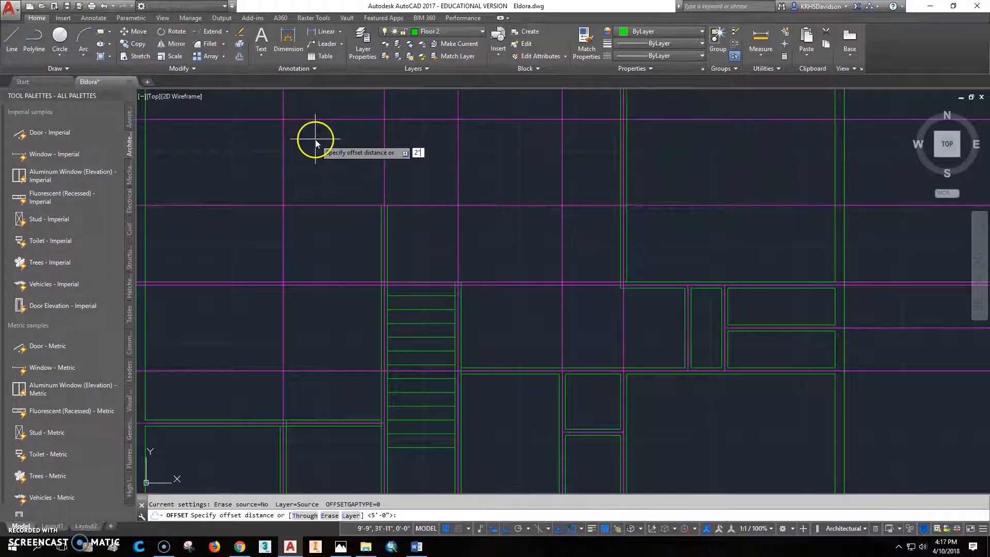
key(Return)
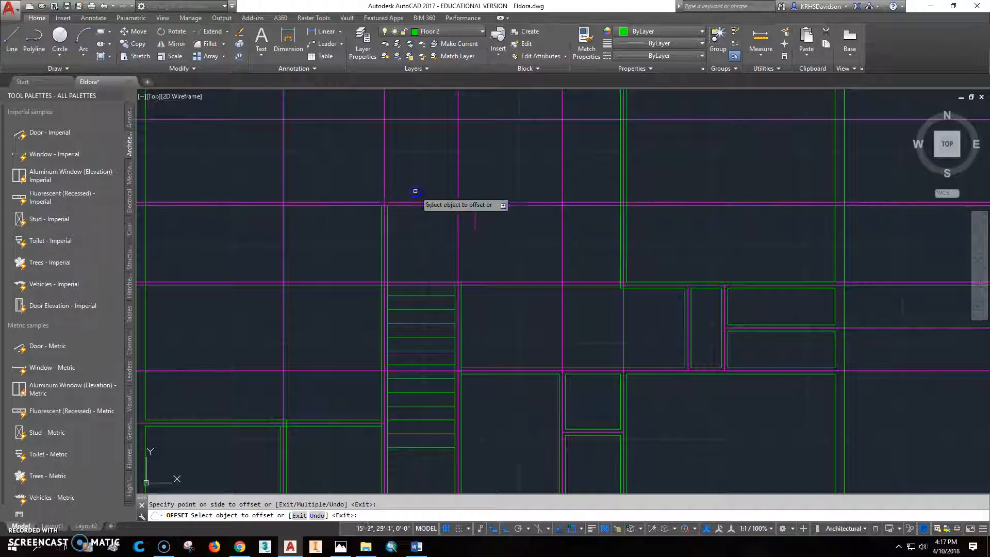
scroll(394, 212, up, 5)
key(Escape)
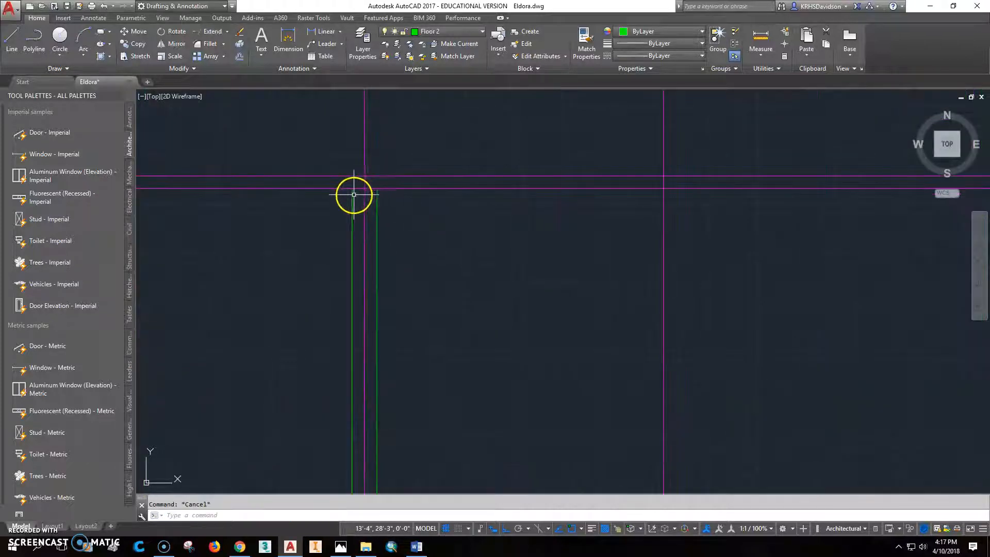
- Stretch the upper end of the outer left stairwell wall line perpendicular to the offset line above it
click(354, 193)
click(352, 188)
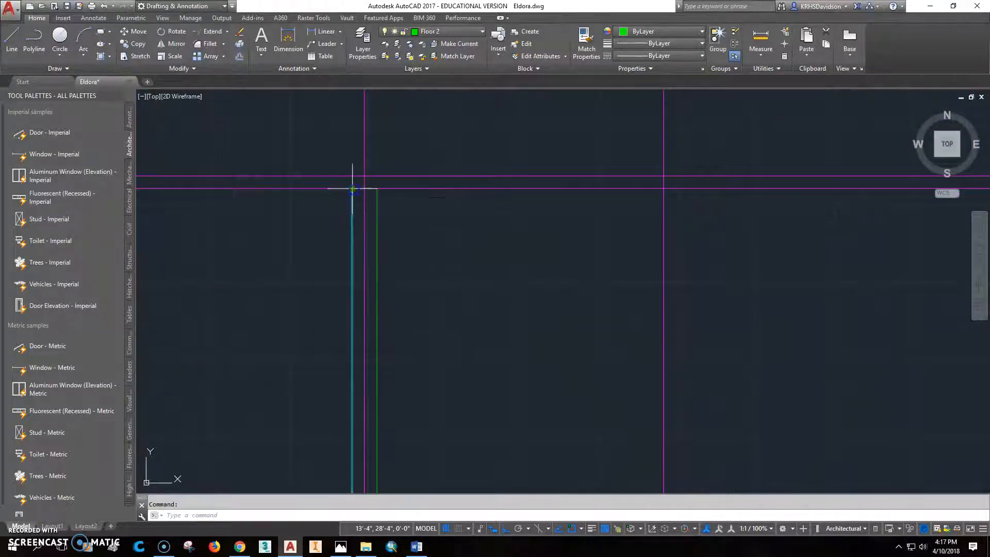
shift+right_click(348, 150)
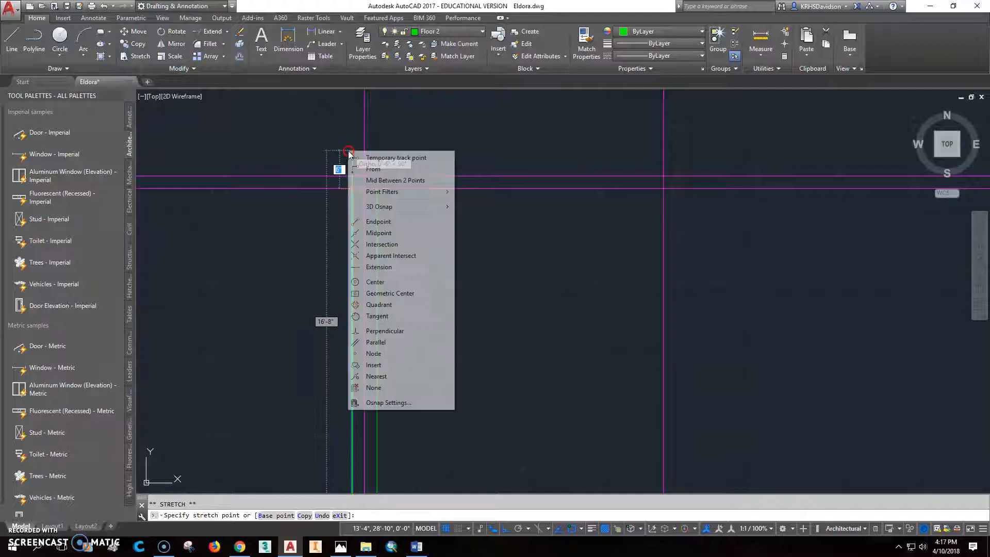
click(401, 332)
click(360, 177)
key(Escape)
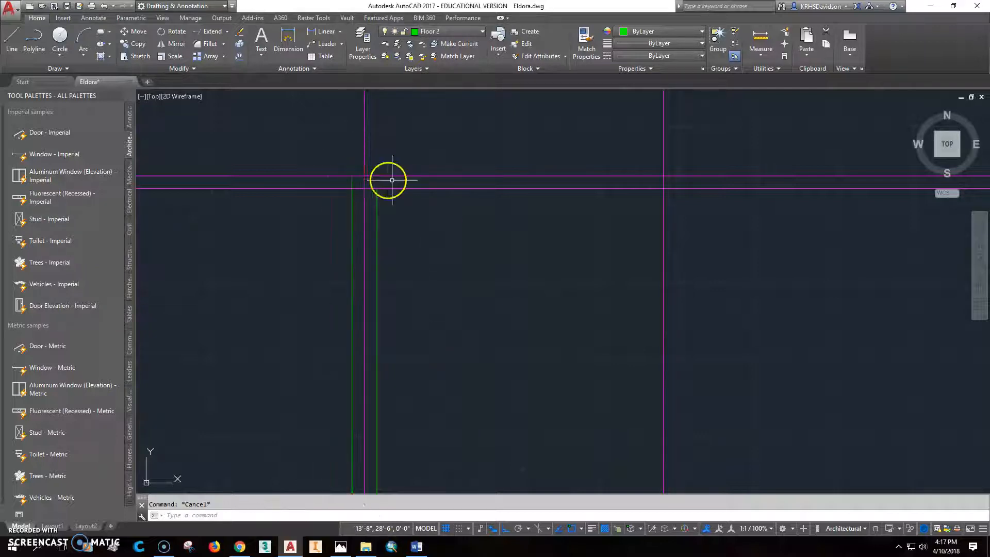
- Offset the same horizontal construction line downward by 2" to form the other face of the wall
click(239, 54)
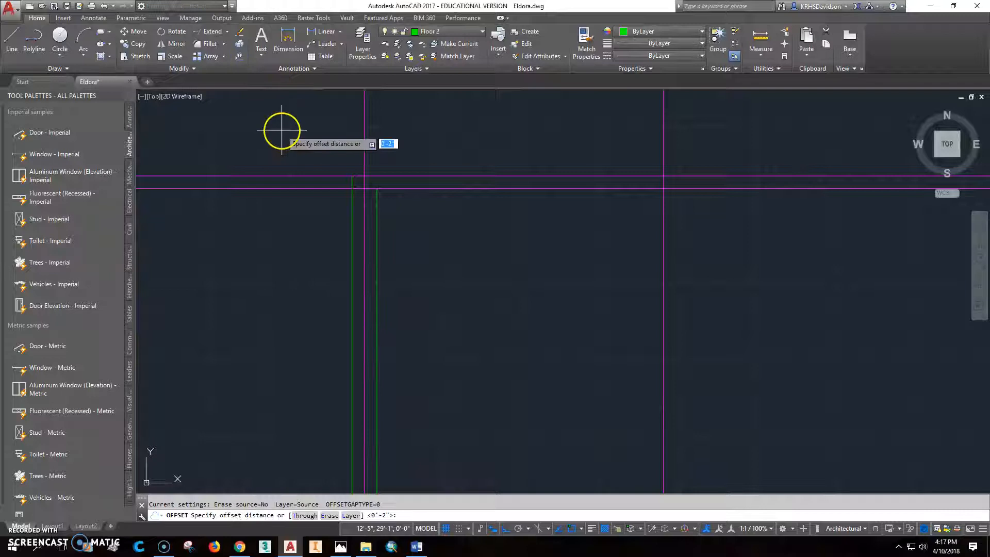
key(Return)
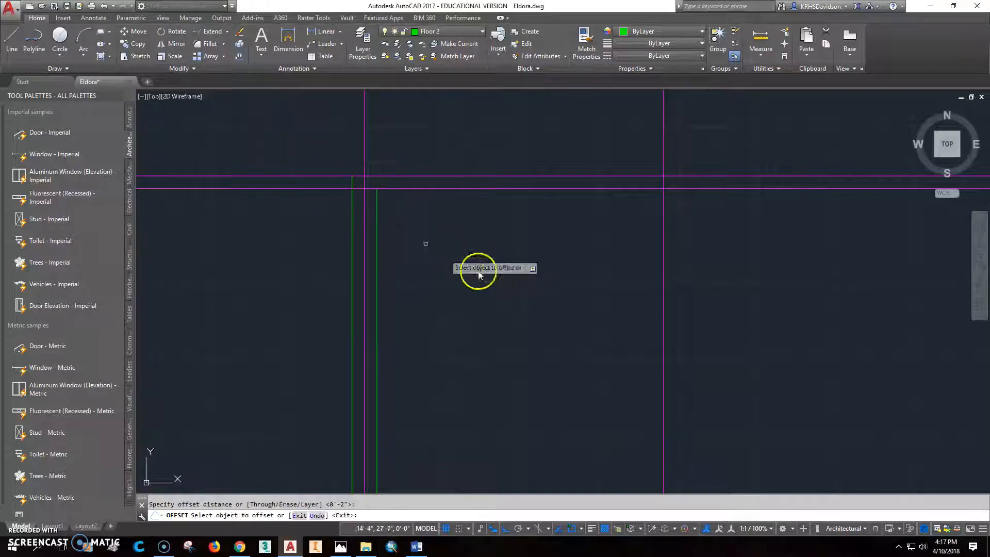
click(461, 187)
click(456, 237)
scroll(456, 237, down, 3)
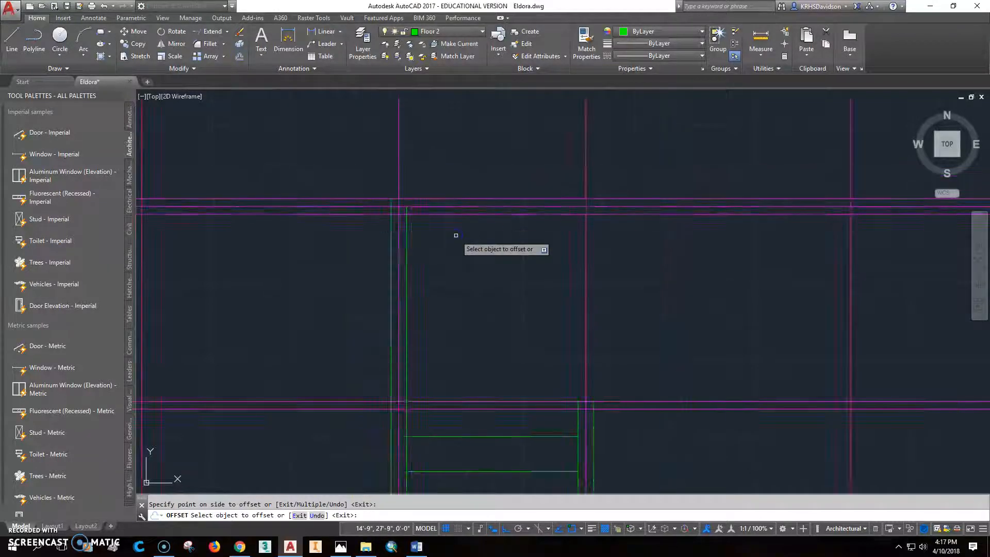
key(Escape)
- Trim both offset lines where they run past the outer left stairwell wall line, using that wall line as the cutting edge
scroll(625, 261, down, 2)
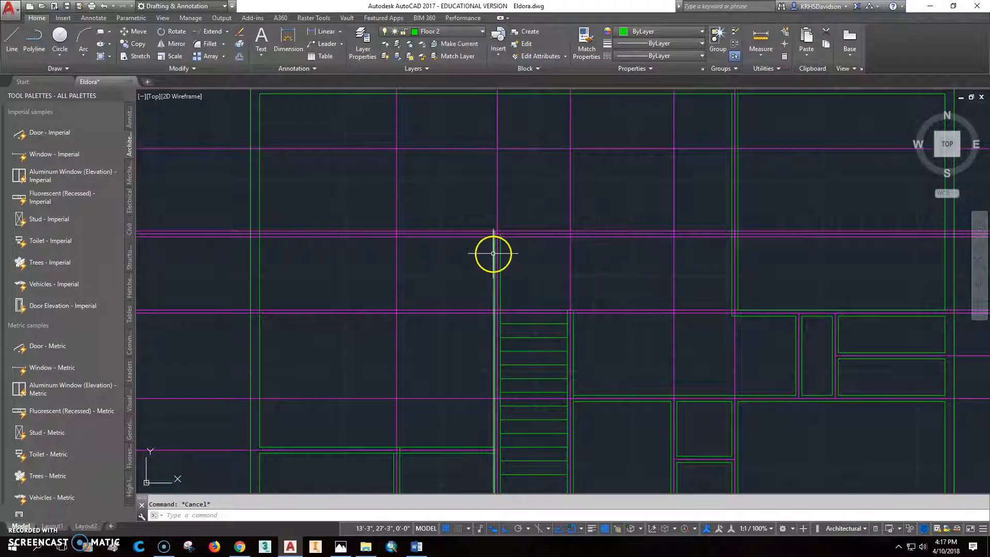
scroll(495, 252, up, 2)
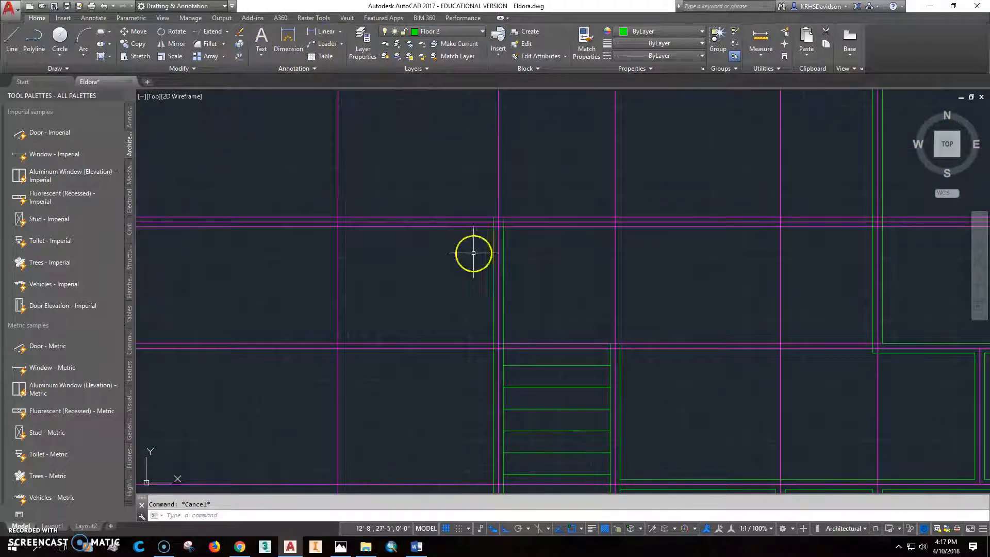
click(228, 36)
click(212, 45)
click(494, 245)
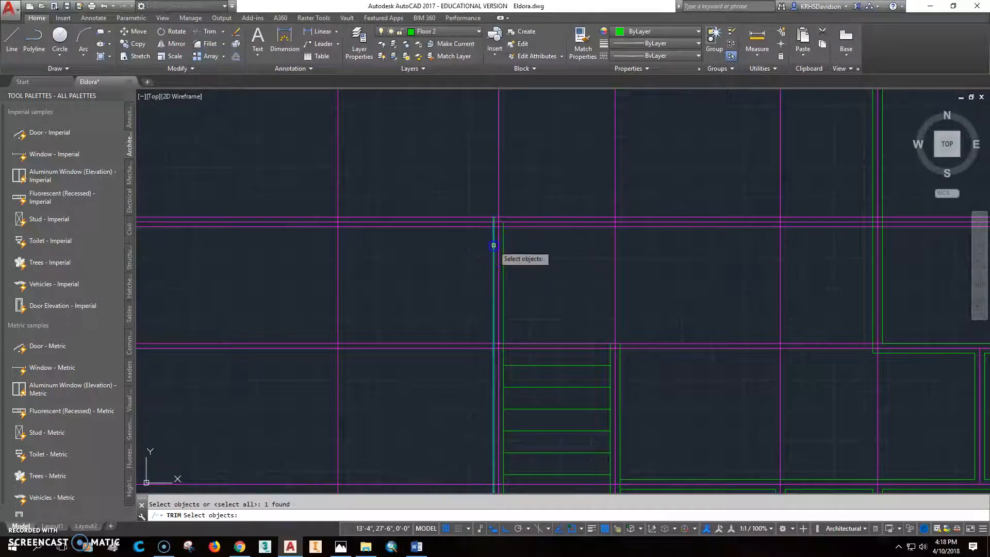
key(Return)
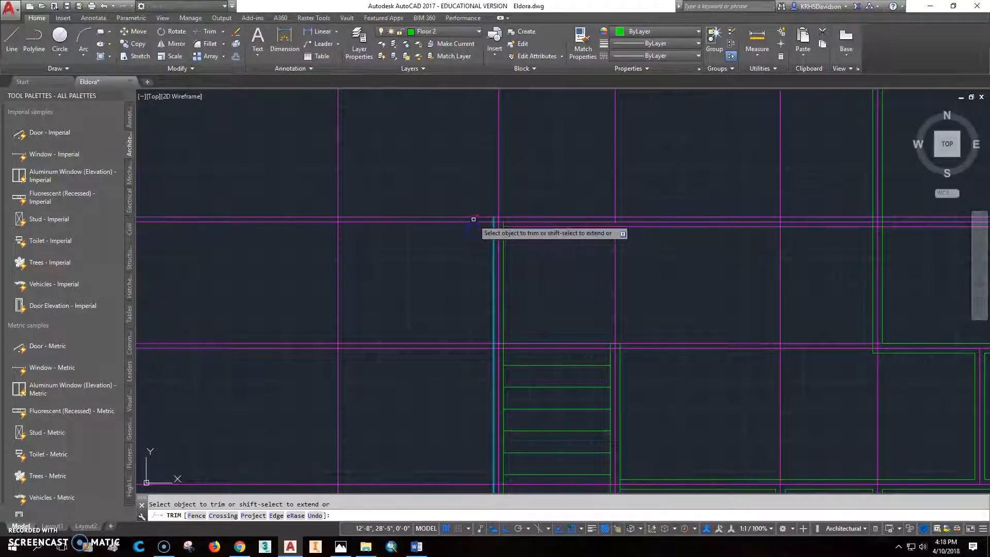
key(Escape)
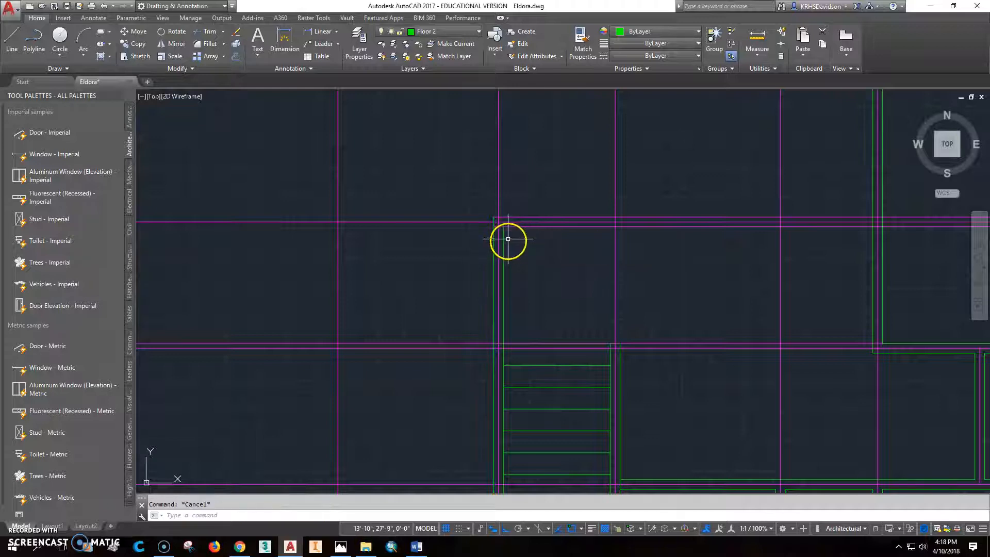
- Clean up the inner wall corner by stretching the inner vertical line and the lower offset line to their intersection
scroll(508, 234, up, 2)
scroll(498, 217, up, 4)
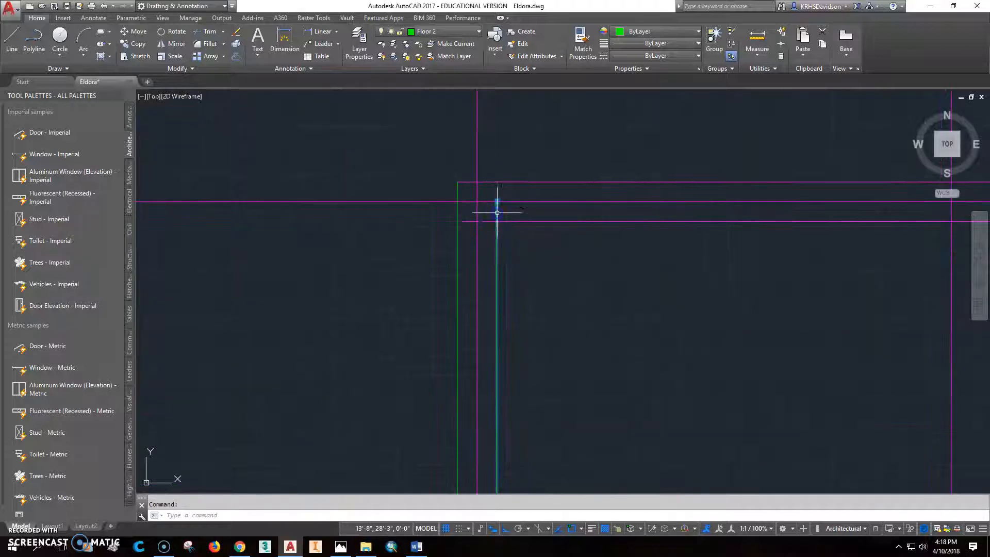
click(496, 221)
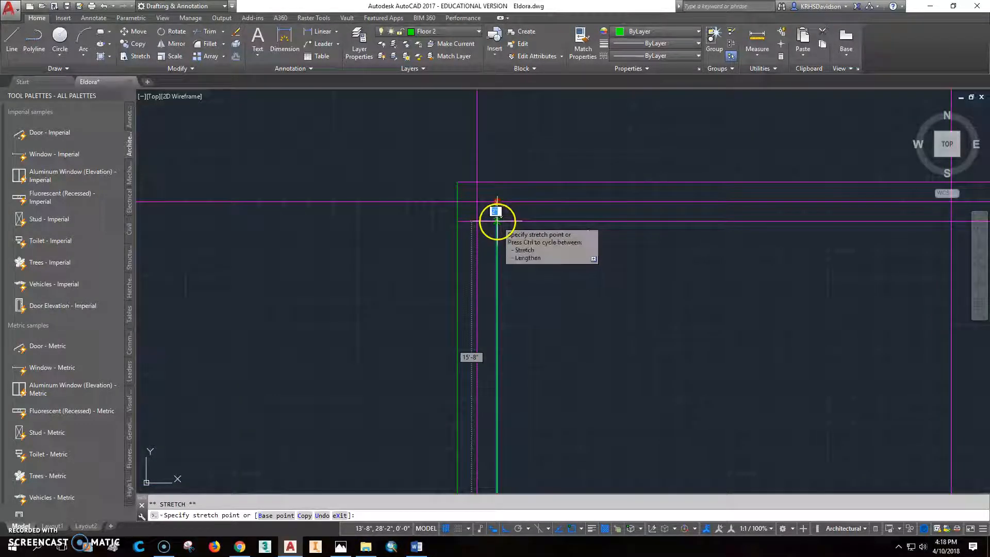
click(497, 221)
click(491, 222)
click(458, 221)
key(Escape)
- Move the two horizontal offset lines above the stairs to the Floor 2 layer
scroll(597, 287, down, 2)
mouse_move(597, 287)
middle_down()
mouse_move(637, 272)
mouse_move(542, 227)
middle_up()
click(536, 223)
click(531, 211)
click(464, 32)
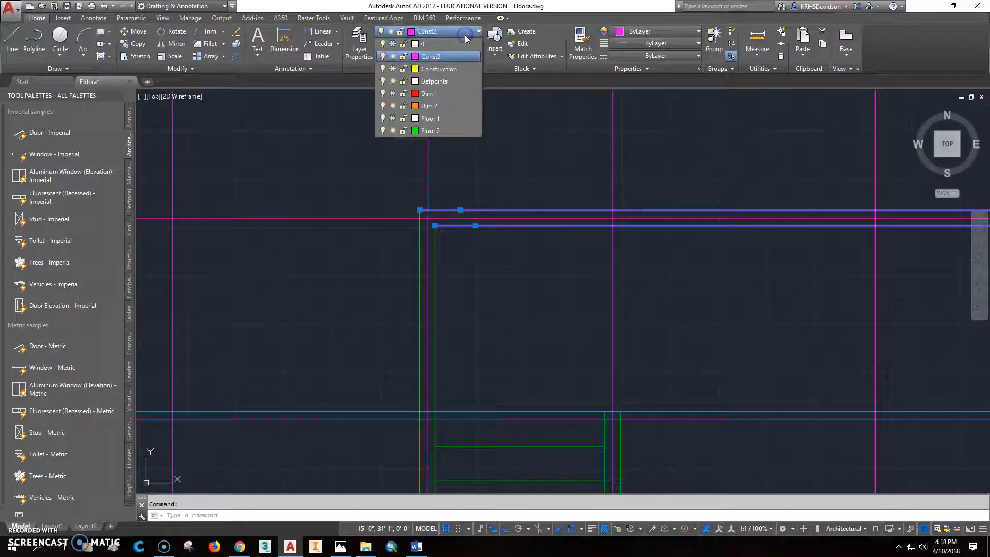
click(430, 131)
key(Escape)
- Check the floor plan image in Photos, and draw a short line in AutoCAD capping the top of the stairs' right wall
scroll(632, 325, down, 3)
middle_drag(634, 318, 563, 215)
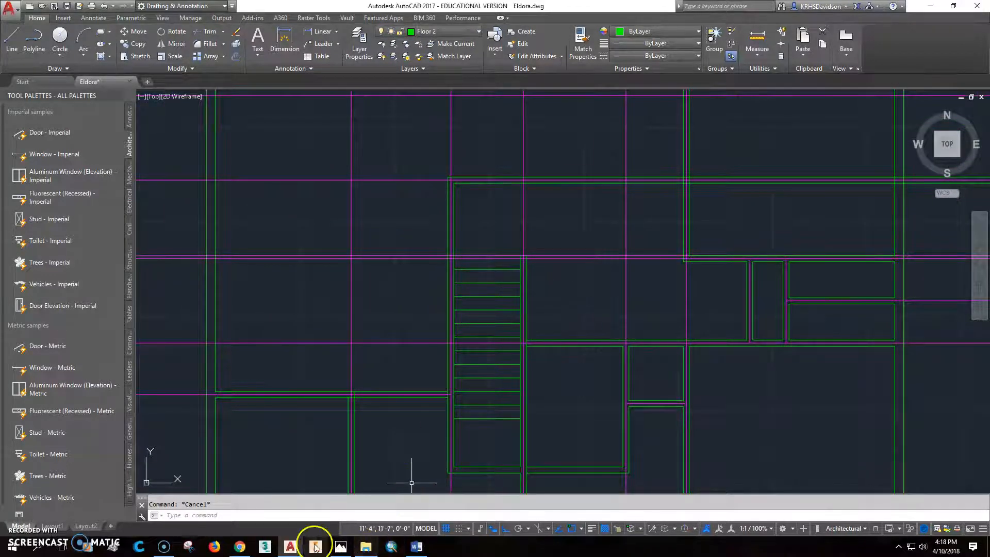
click(342, 546)
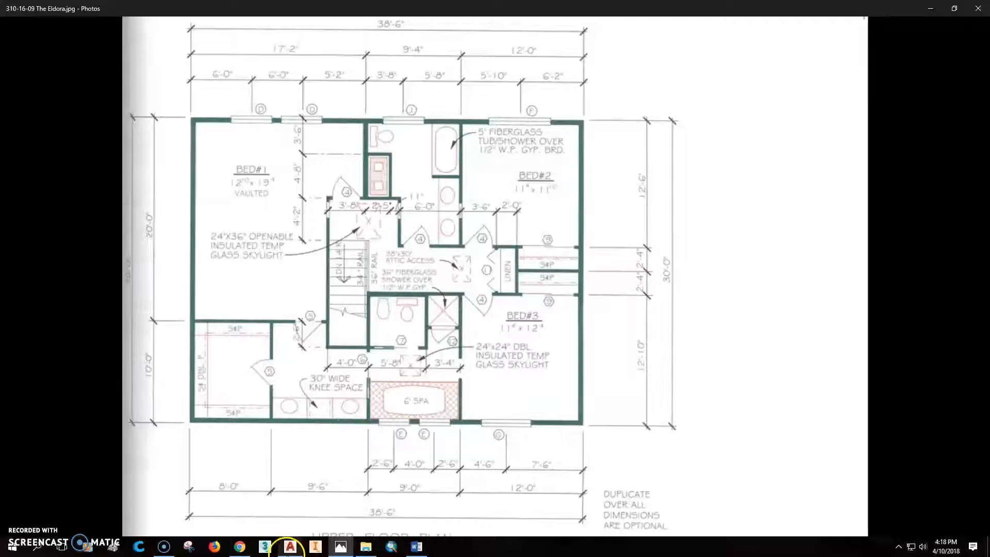
mouse_move(291, 551)
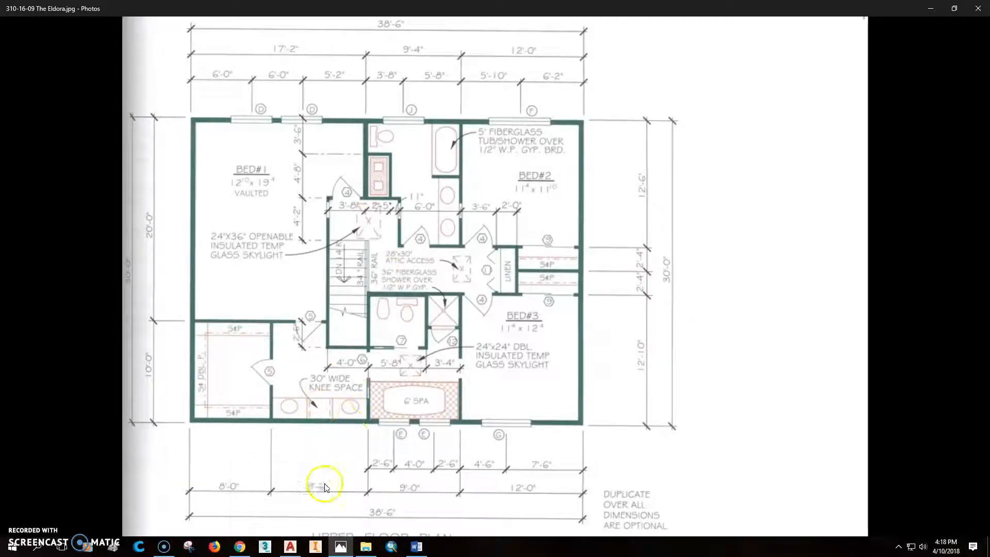
click(290, 548)
mouse_move(568, 274)
middle_down()
mouse_move(549, 261)
mouse_move(548, 281)
mouse_move(529, 271)
middle_up()
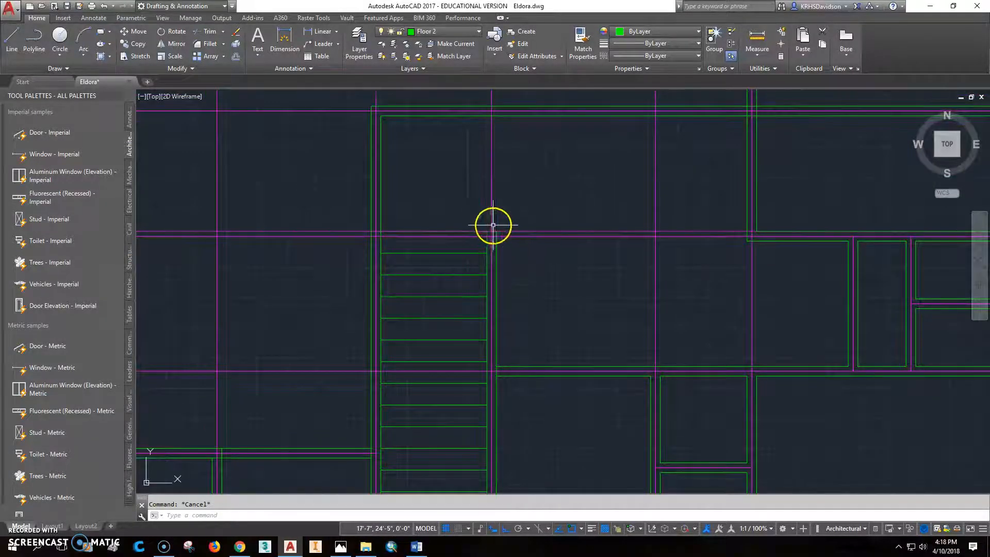
scroll(493, 226, up, 4)
click(12, 39)
click(474, 239)
click(498, 239)
key(Escape)
key(Escape)
- Delete the extra horizontal construction line that runs along the top edge of the stairs
scroll(568, 259, down, 4)
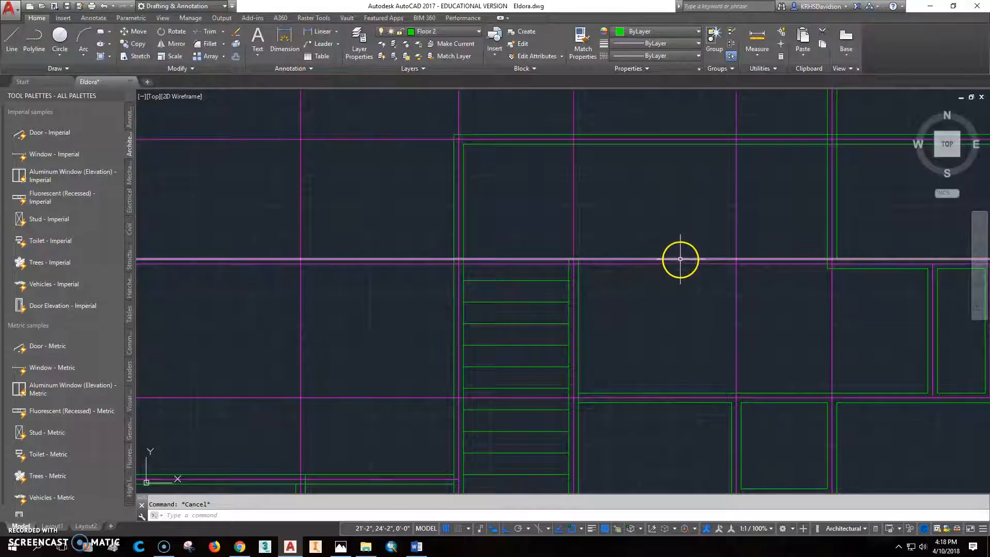
click(682, 259)
key(Delete)
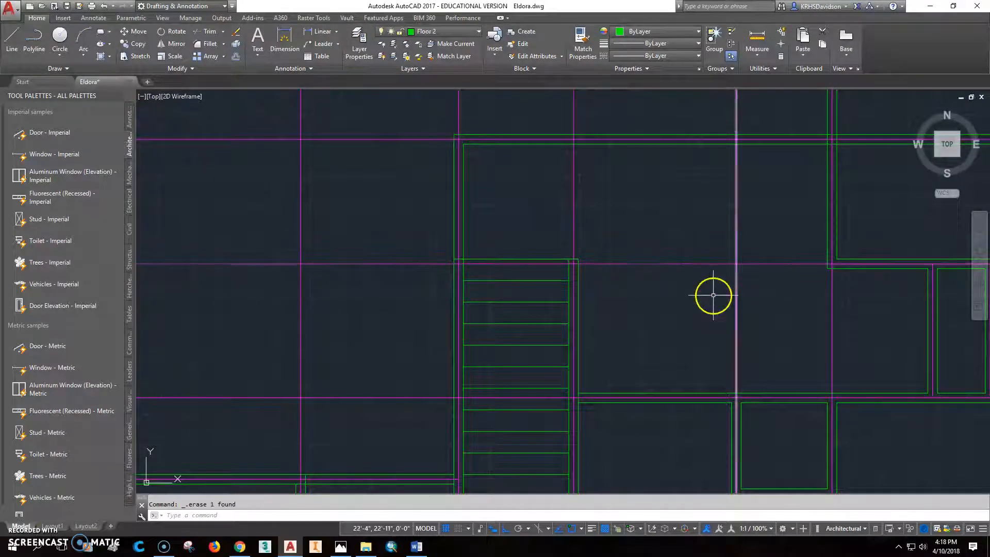
- Compare the walls above the stairs with the upper floor plan image in Photos, and return to that area in AutoCAD
scroll(719, 291, down, 2)
middle_drag(778, 322, 653, 262)
middle_drag(585, 219, 583, 322)
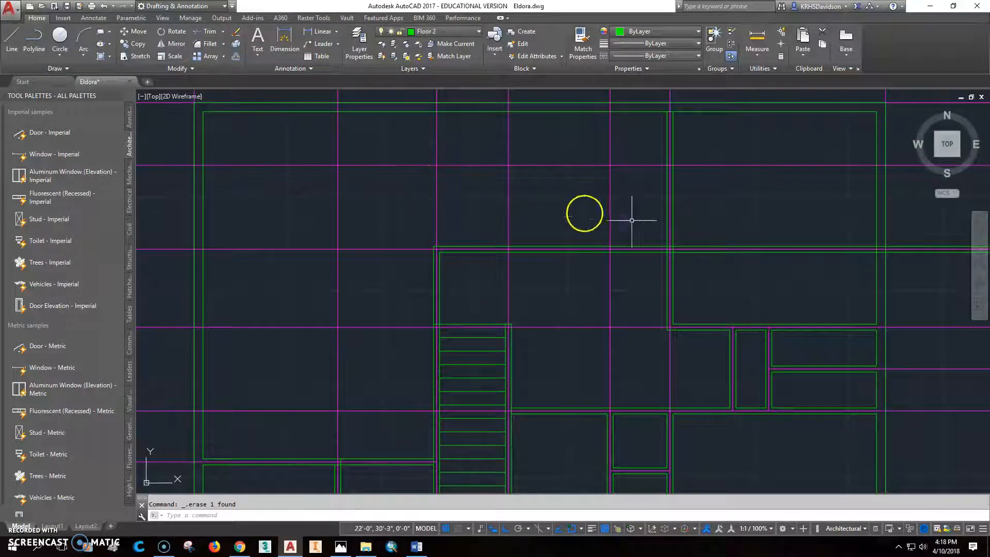
click(368, 545)
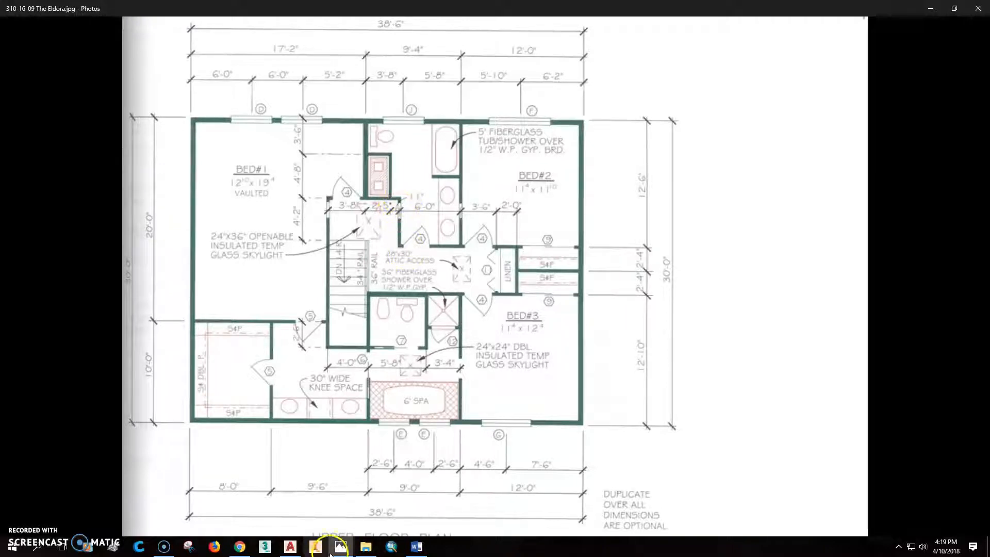
click(289, 547)
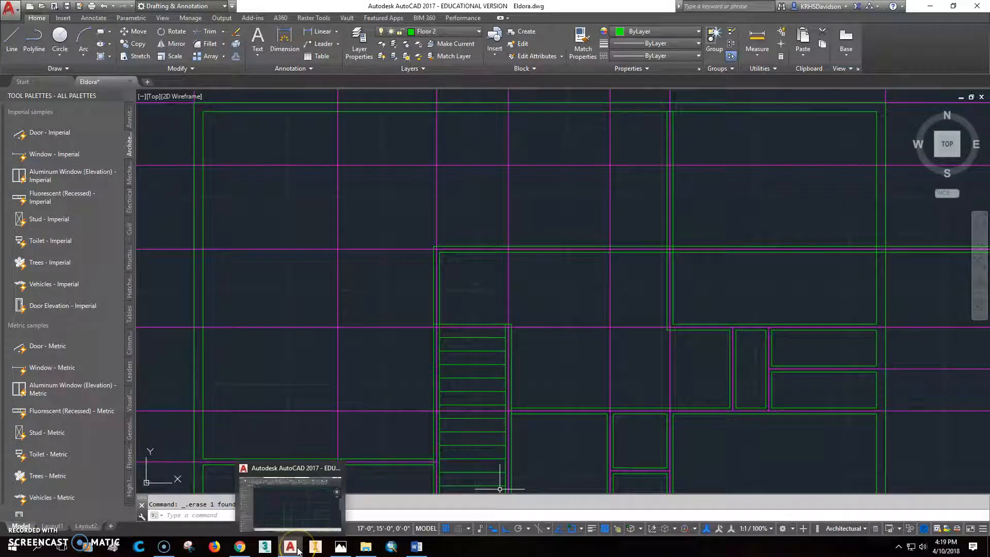
click(340, 547)
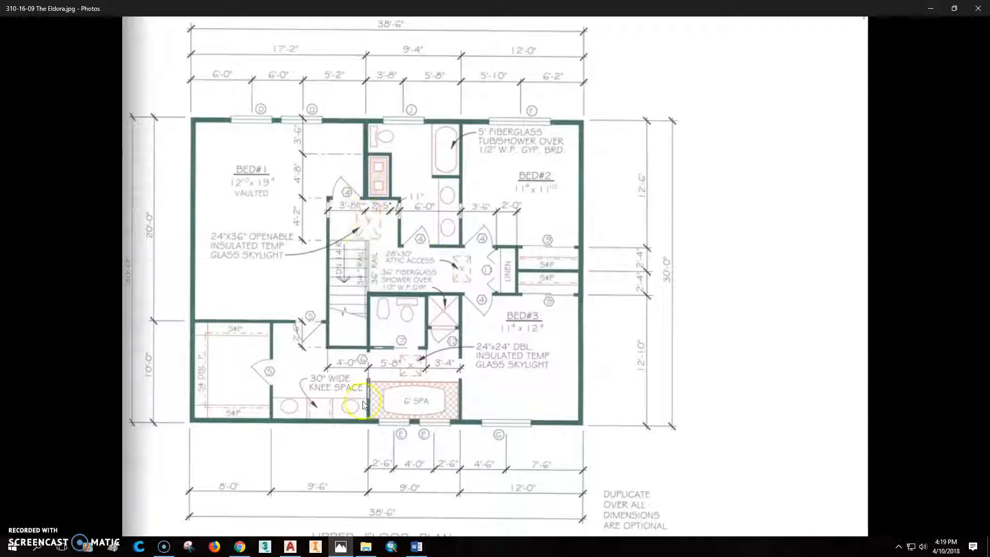
click(294, 548)
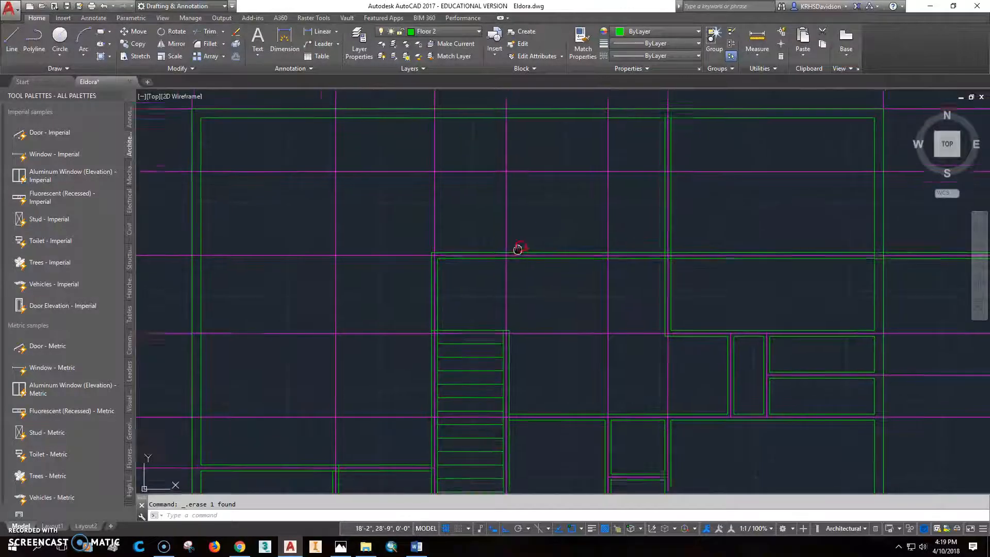
scroll(493, 305, up, 2)
scroll(489, 222, up, 2)
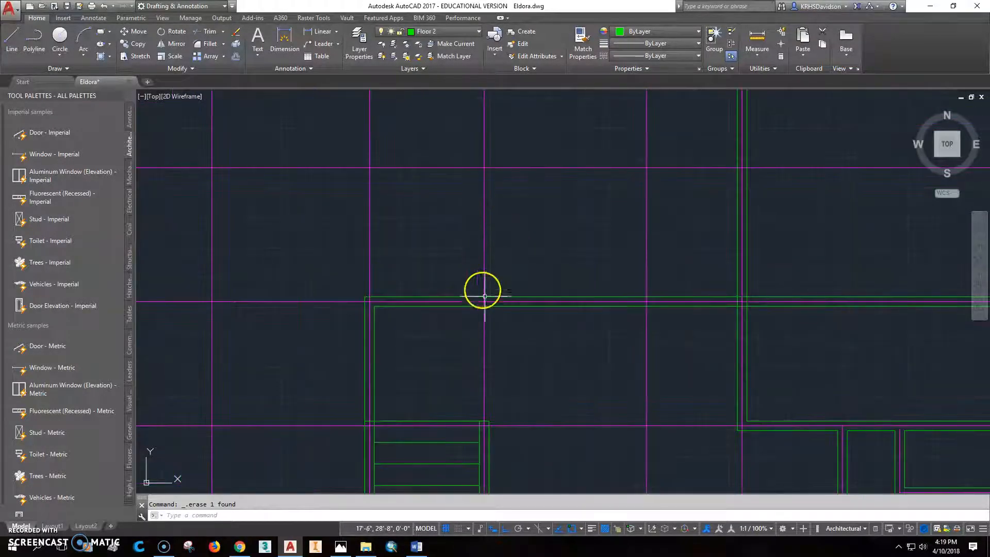
- Copy the two vertical wall lines below the stairs' right side straight up so they end on the horizontal wall above the stairs
scroll(490, 317, down, 2)
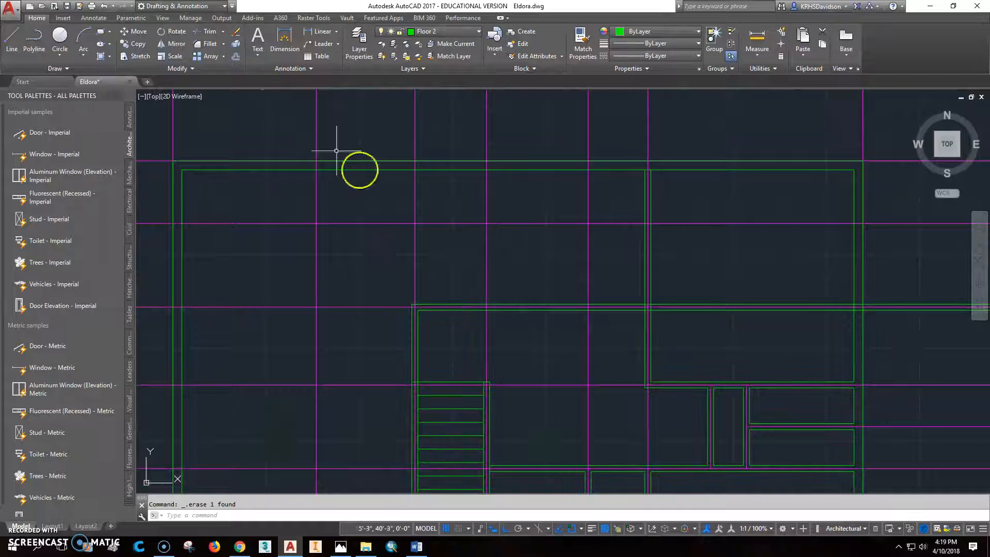
middle_drag(521, 401, 494, 321)
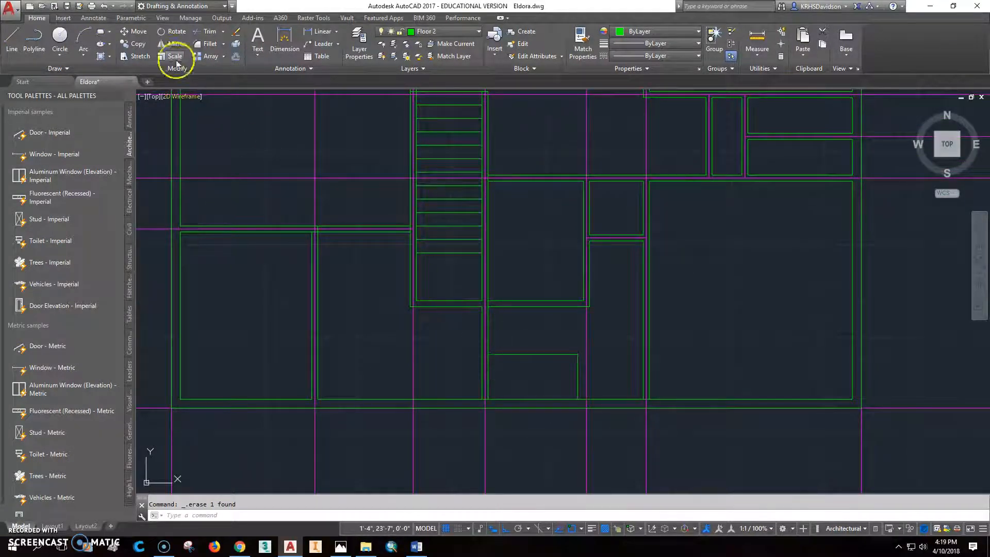
click(135, 43)
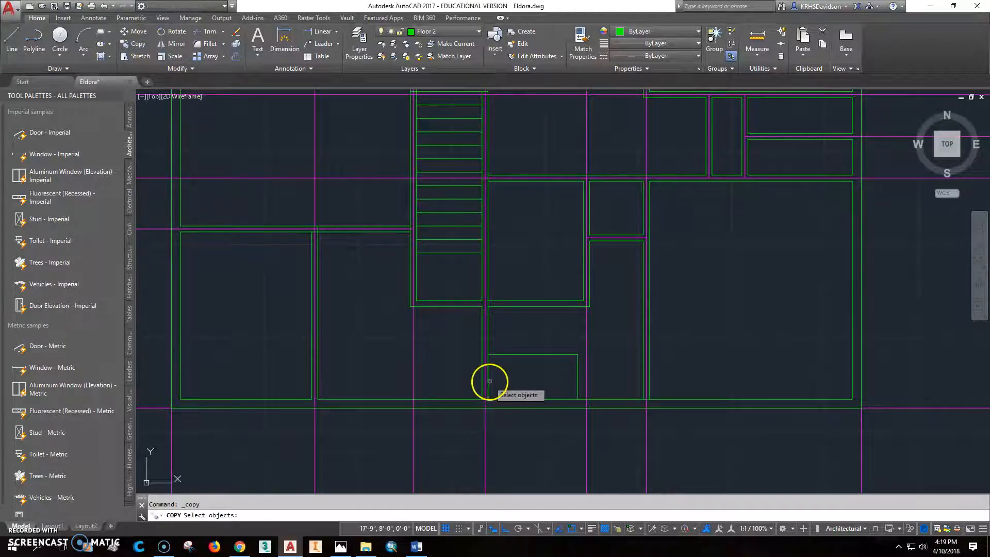
click(485, 381)
key(Return)
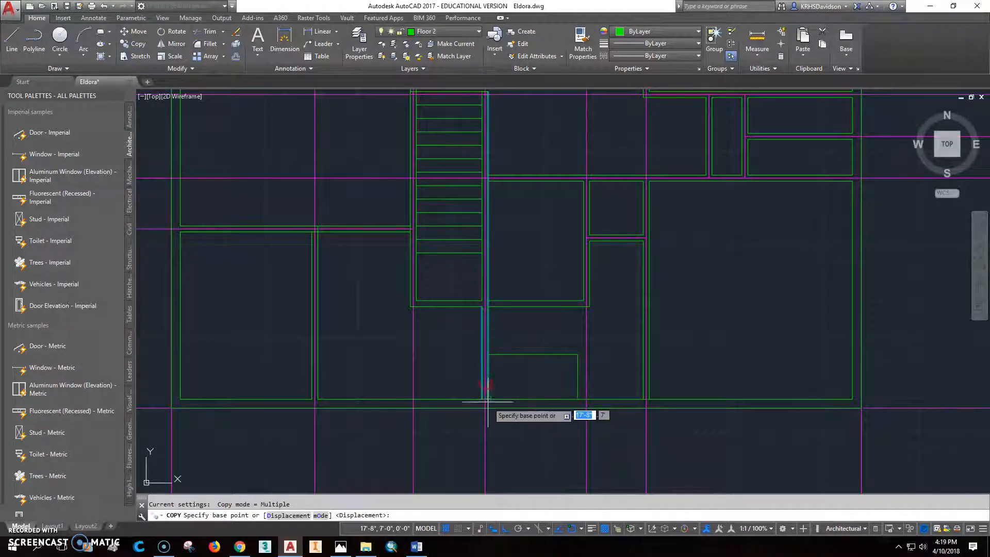
click(489, 397)
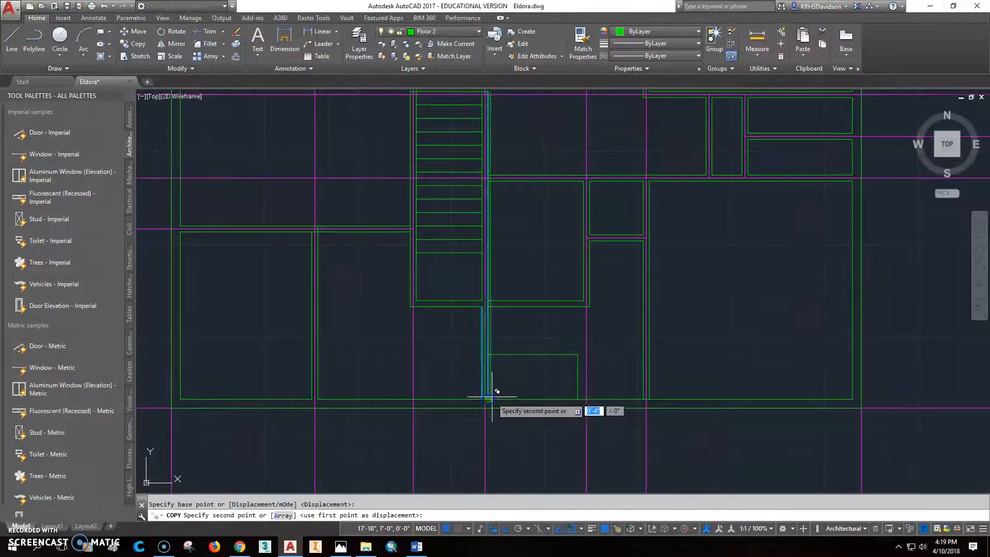
scroll(492, 397, down, 2)
middle_drag(519, 325, 526, 466)
scroll(502, 261, up, 4)
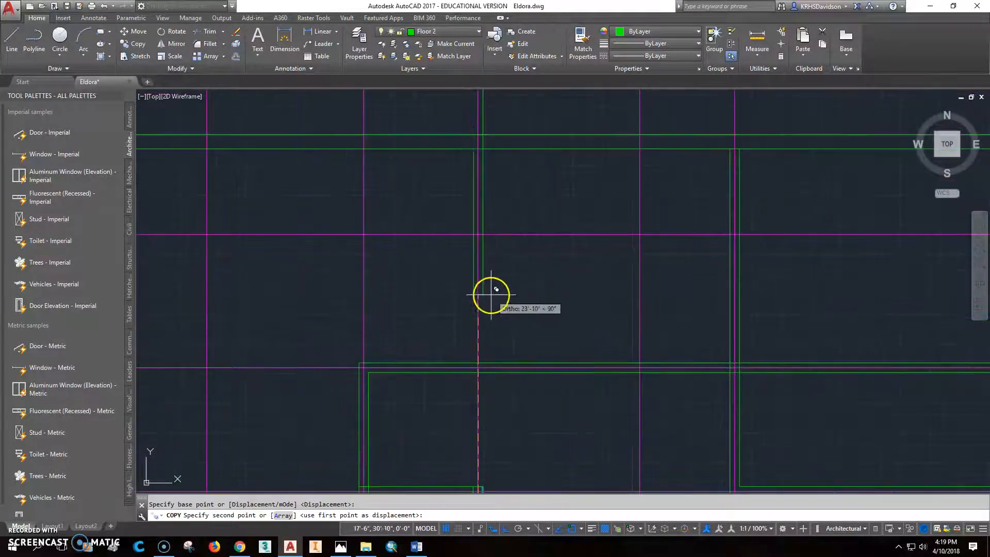
click(485, 356)
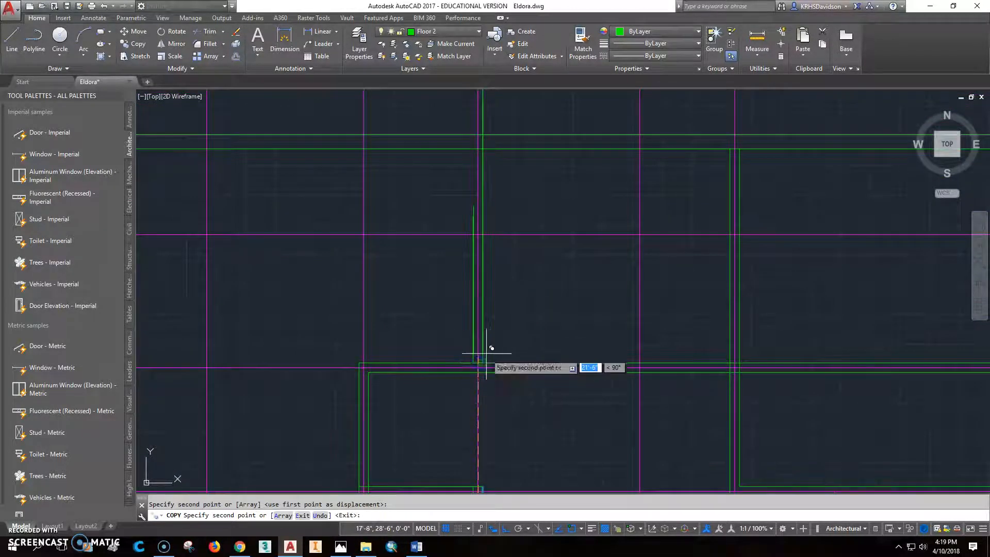
key(Escape)
- Trim the overlong copied wall line where it crosses the inner face of the top exterior wall
scroll(563, 263, down, 2)
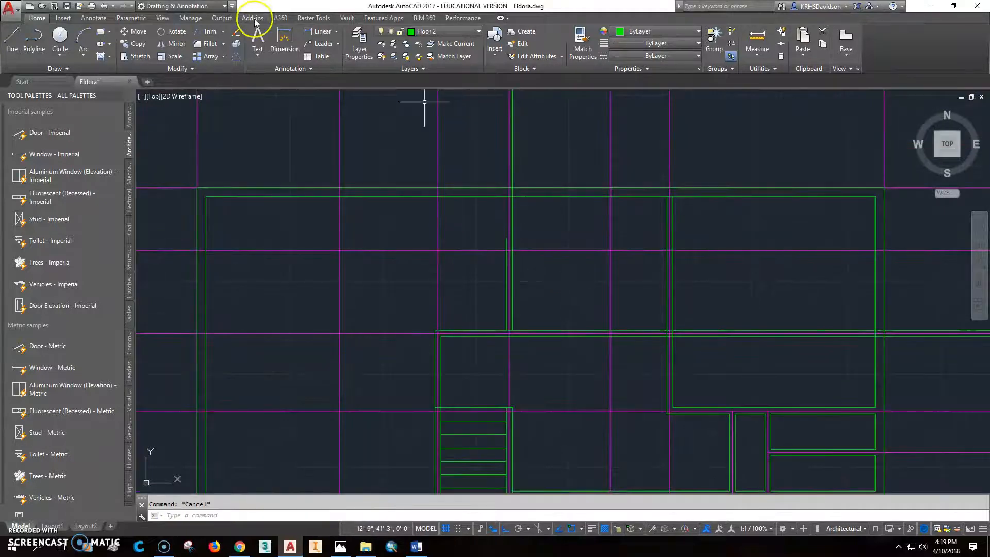
click(219, 33)
click(471, 197)
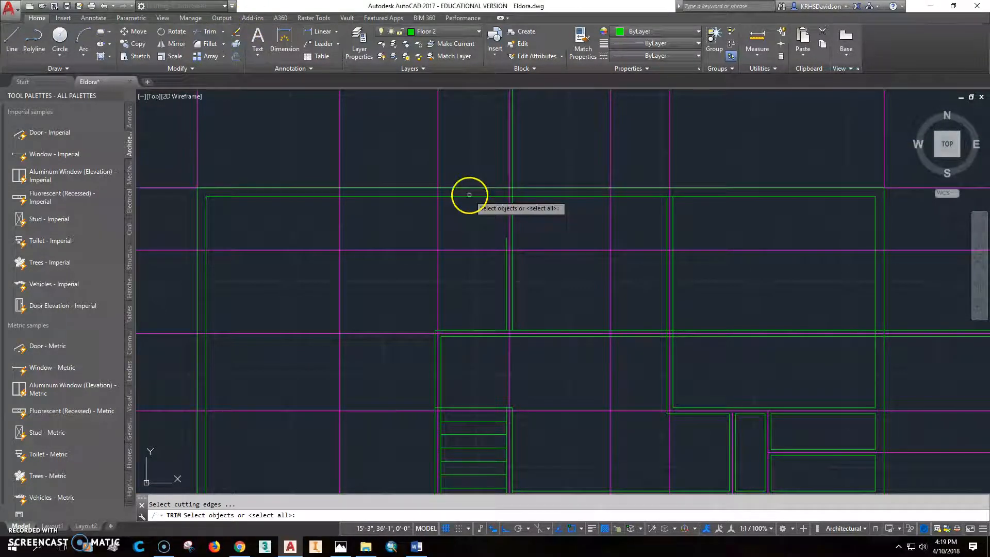
key(Return)
click(511, 150)
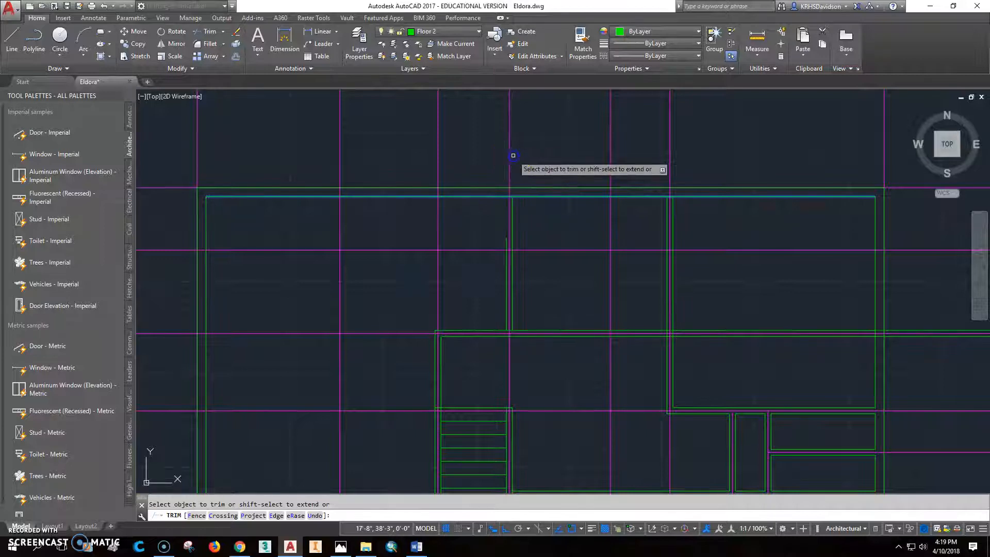
key(Escape)
- Extend the shorter copied wall line up to the inner face of the top exterior wall
click(224, 31)
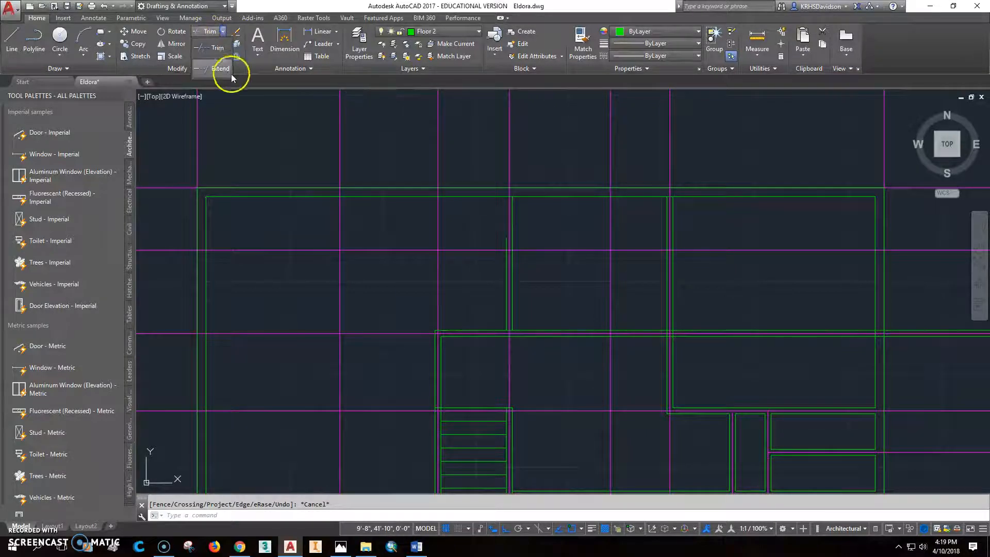
click(231, 73)
key(Return)
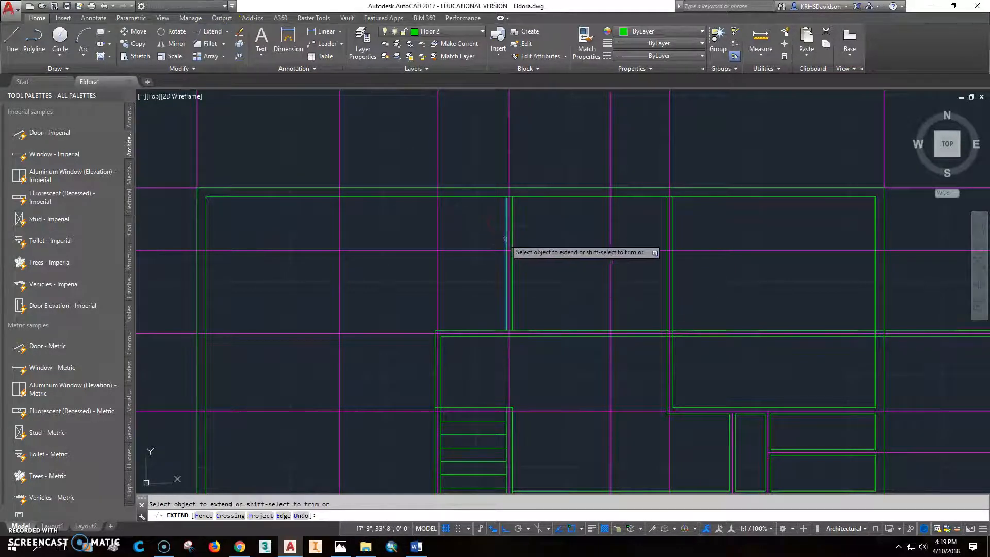
click(508, 242)
key(Escape)
- Trim the segments between the new wall's two lines out of the horizontal wall above the stairs and the top exterior wall
scroll(483, 288, down, 4)
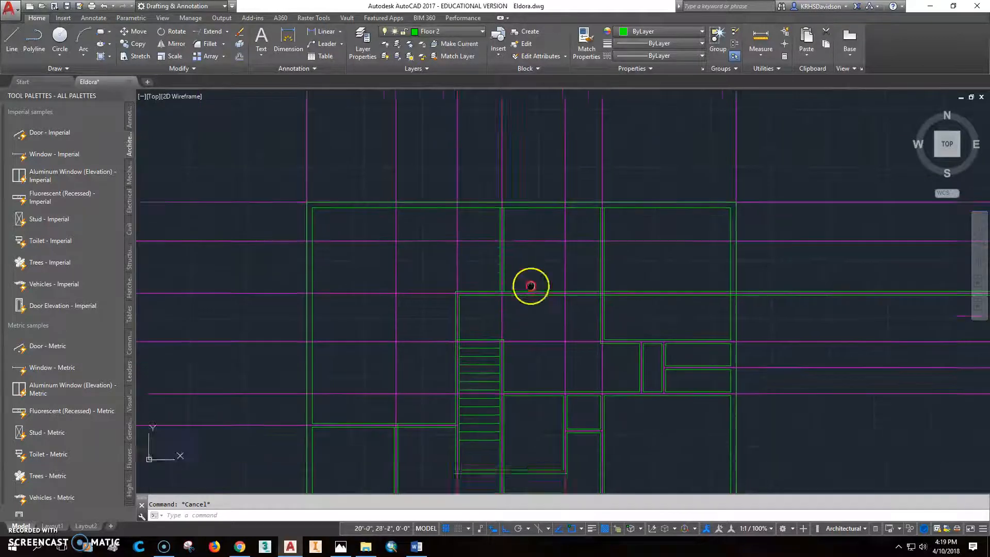
scroll(491, 248, up, 2)
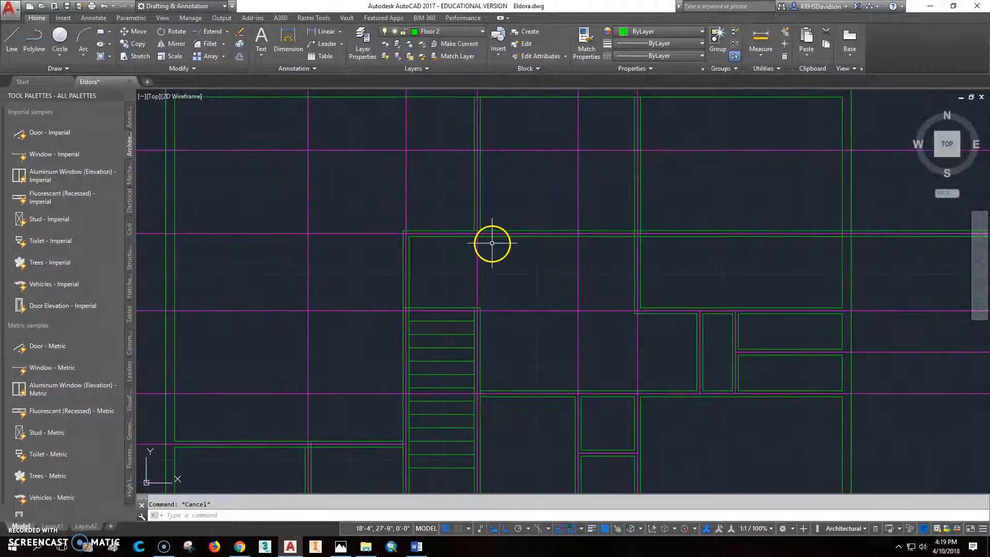
click(228, 32)
click(223, 49)
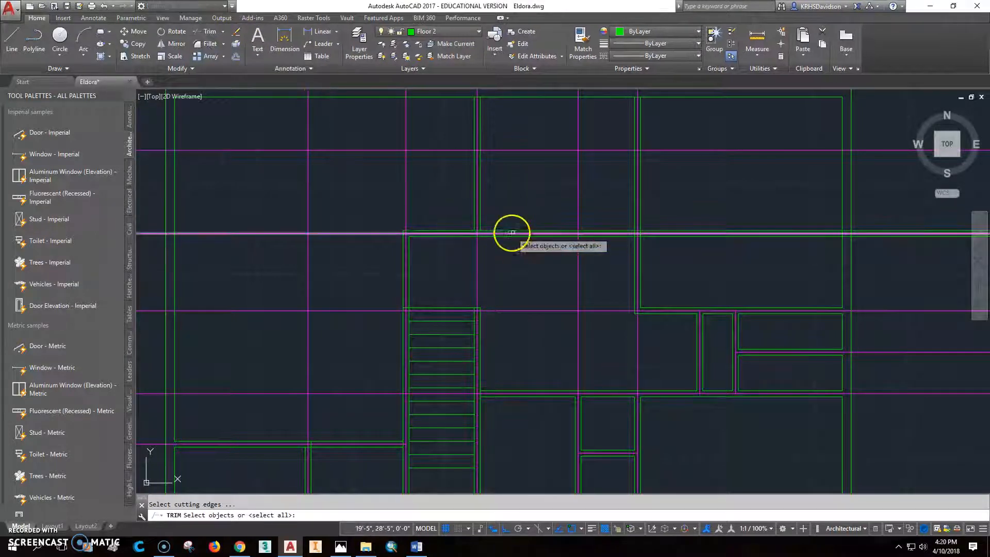
scroll(506, 219, up, 2)
click(466, 220)
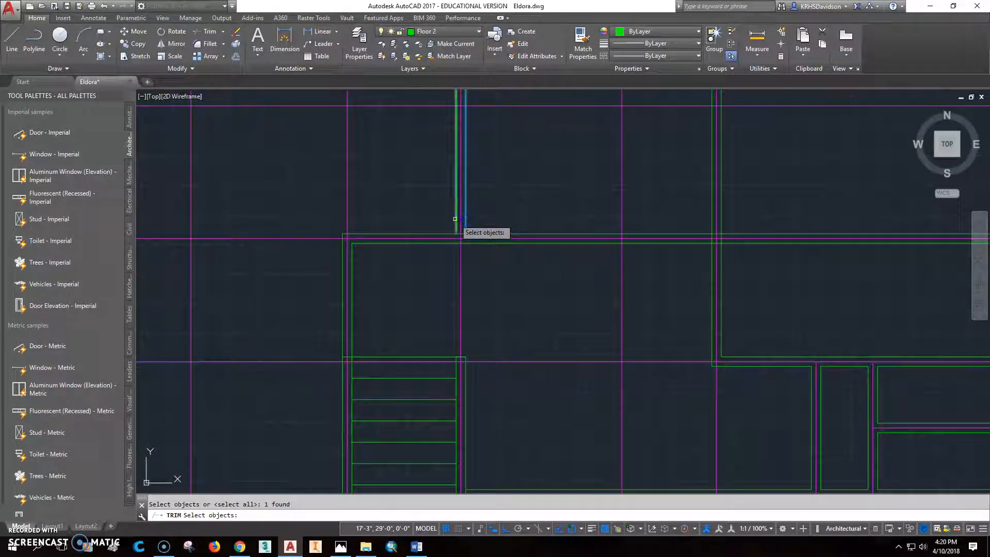
key(Return)
click(462, 222)
scroll(463, 224, down, 2)
click(457, 96)
scroll(466, 98, up, 2)
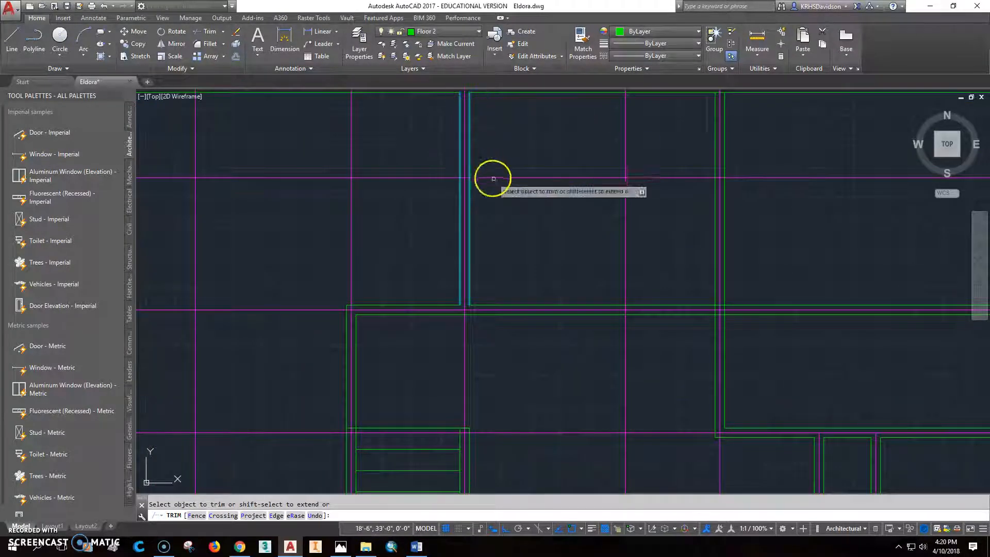
key(Escape)
- Check the floor plan image in Photos, and in AutoCAD offset the vertical construction line on the stairs' right wall 2'-5" to the right
scroll(557, 277, down, 2)
middle_drag(569, 342, 585, 208)
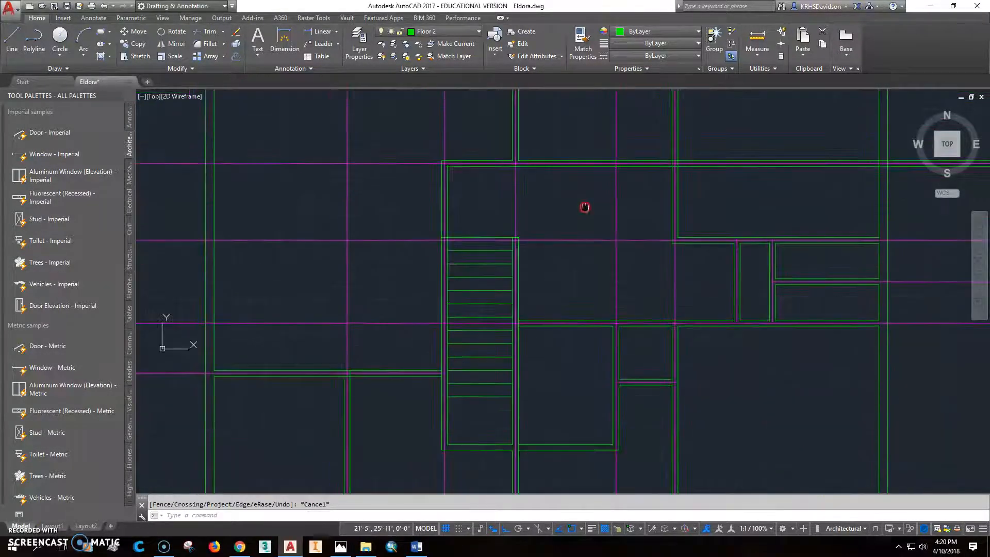
click(342, 546)
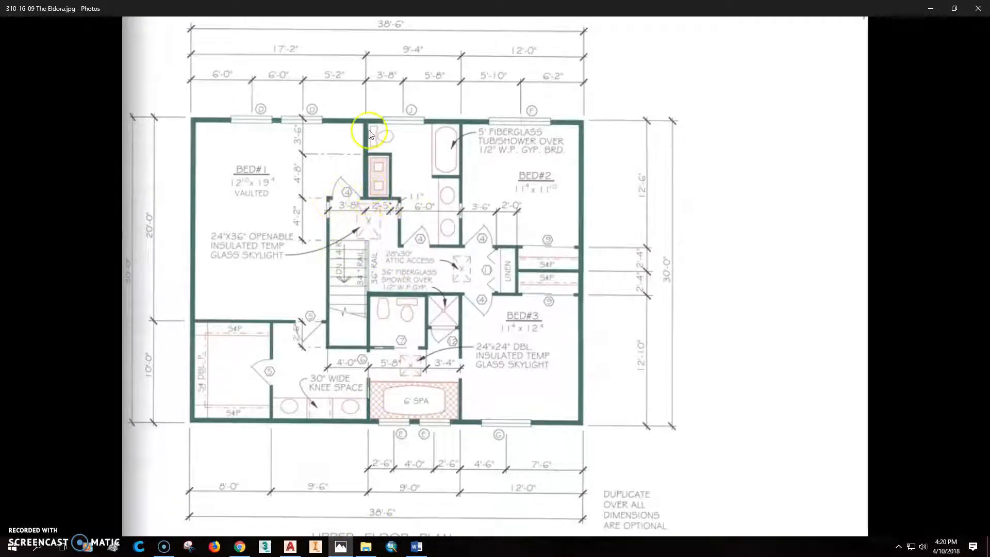
click(290, 546)
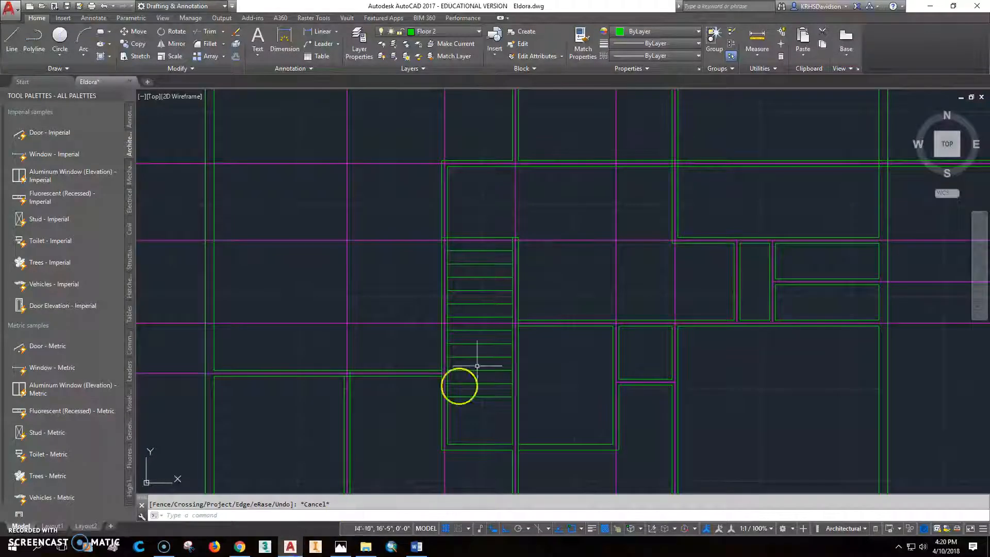
middle_drag(598, 203, 512, 224)
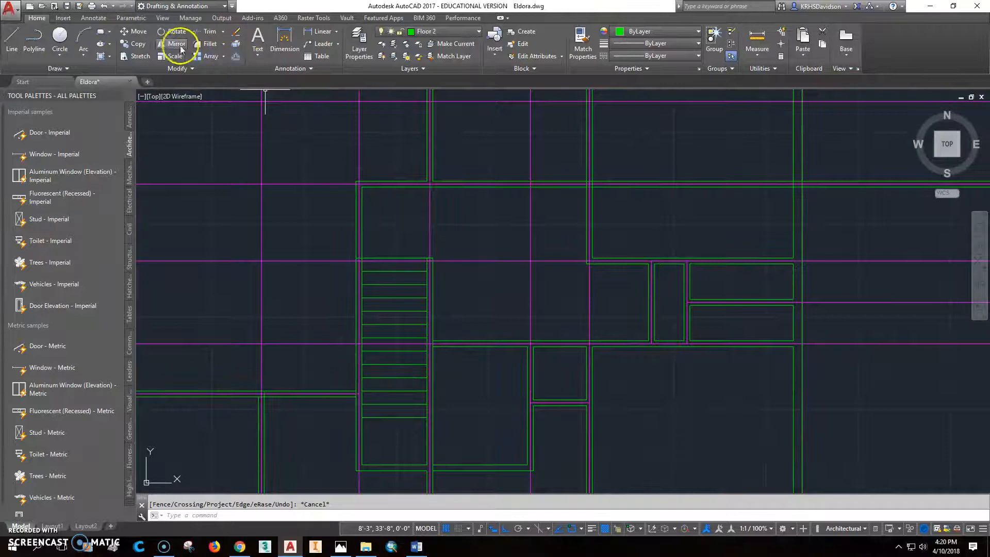
click(236, 56)
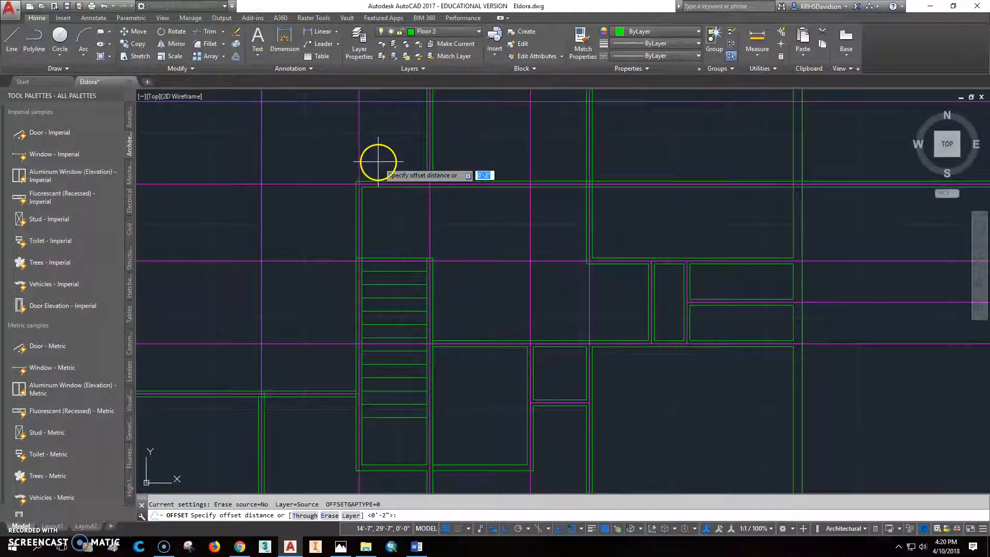
text(2'5")
key(Return)
click(431, 212)
click(465, 316)
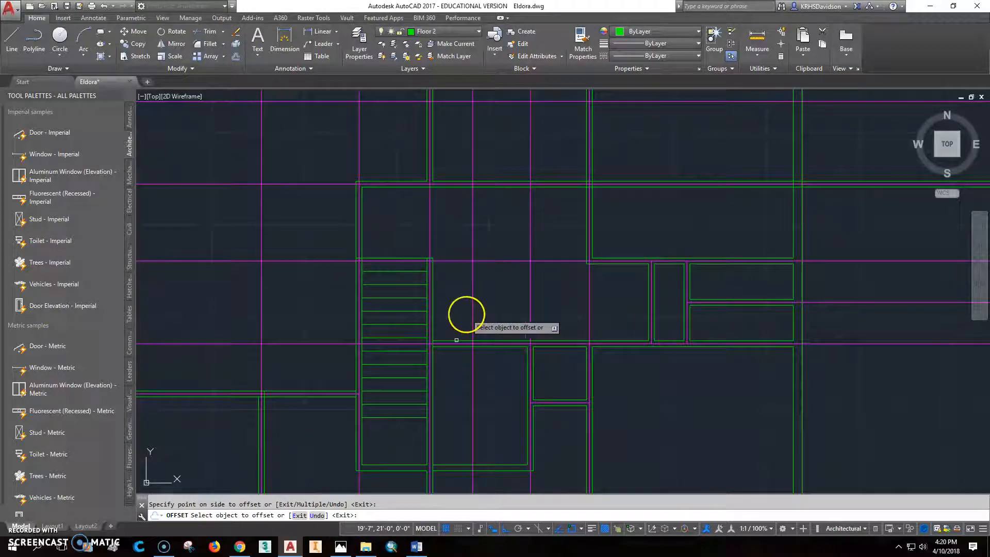
- Compare the small walls beside the new bathroom wall with the floor plan image in Photos, and return to that area in AutoCAD
click(345, 551)
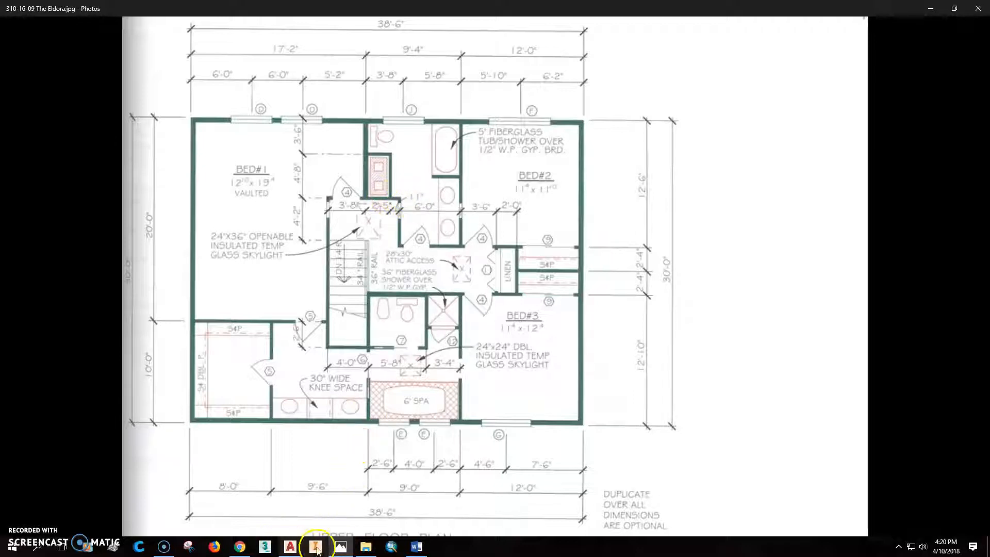
click(292, 546)
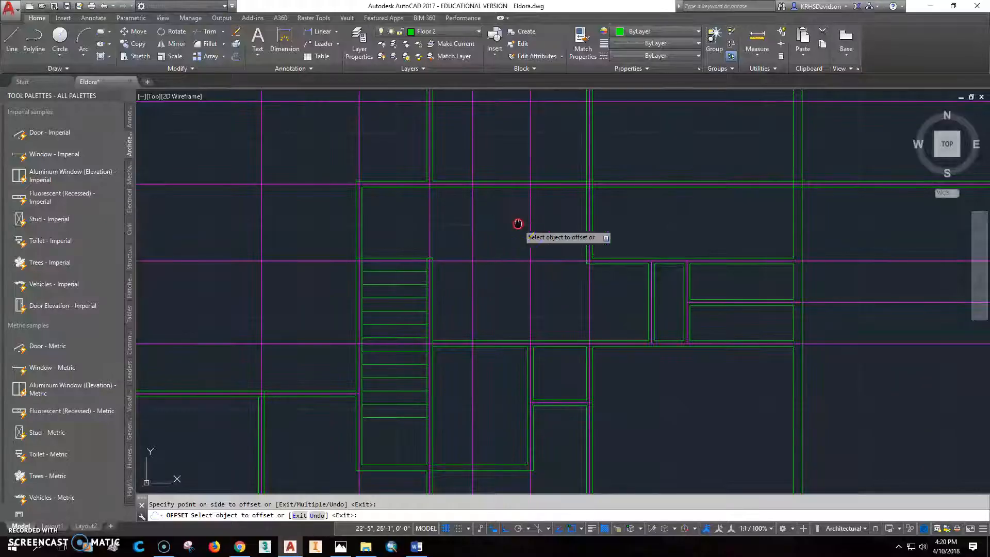
middle_drag(515, 223, 466, 314)
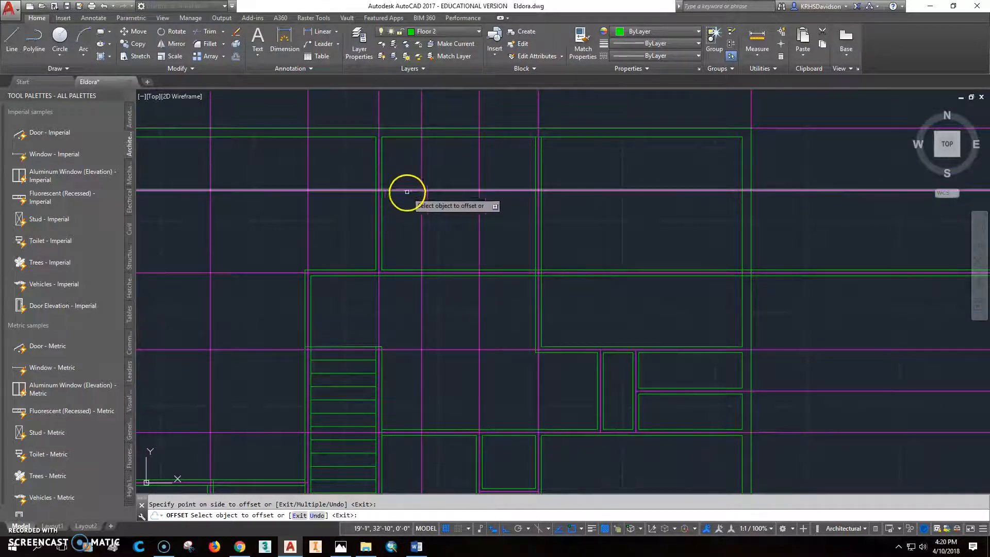
- Try to offset the bathroom's horizontal and vertical construction lines 2" to both sides, and undo those offsets
click(235, 58)
text(2")
key(Return)
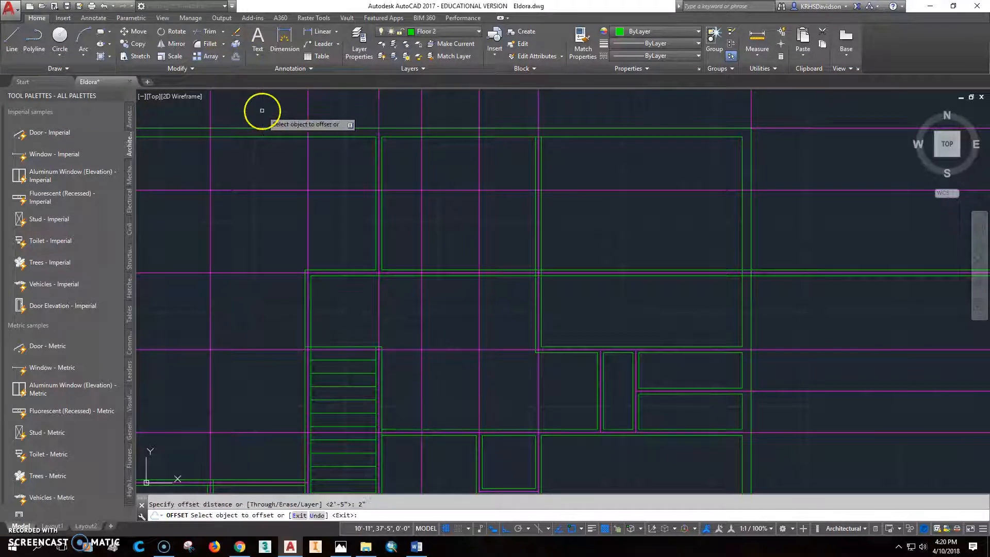
click(334, 190)
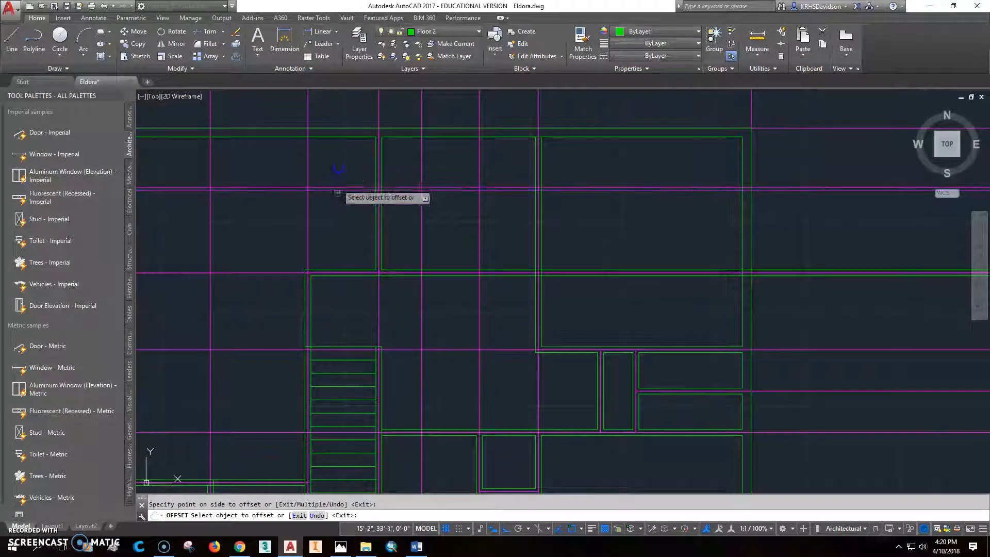
click(392, 205)
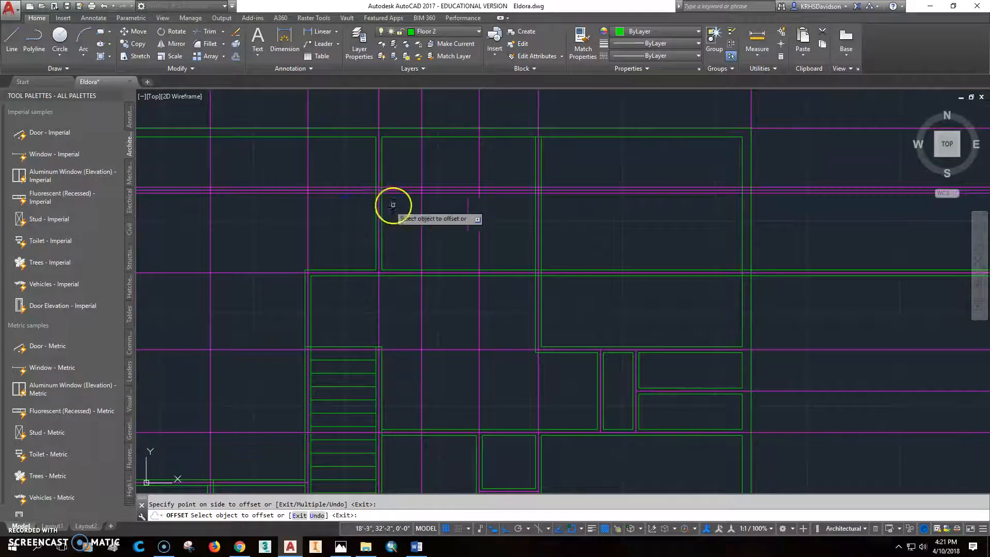
click(421, 211)
click(426, 214)
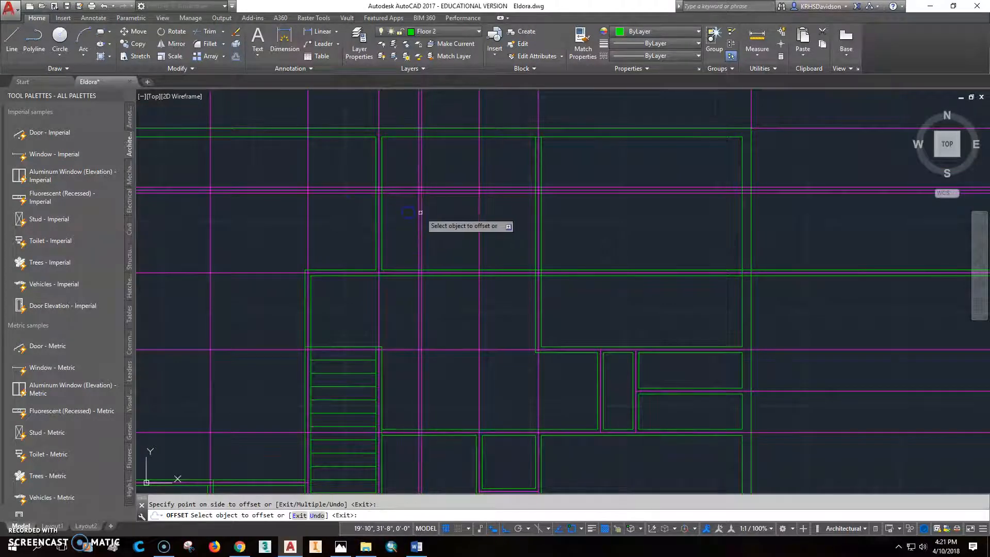
click(420, 209)
click(426, 214)
key(Escape)
scroll(426, 215, up, 2)
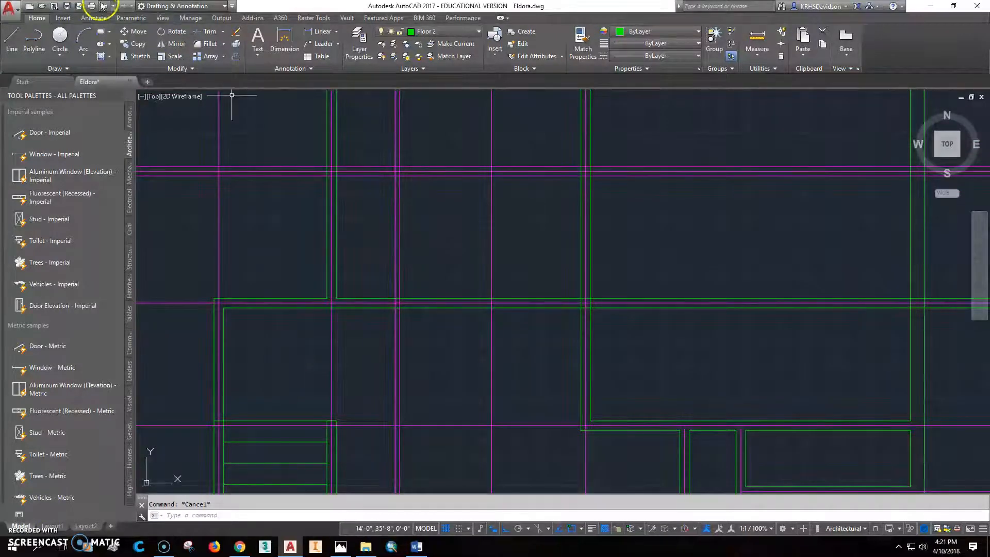
click(104, 6)
click(104, 7)
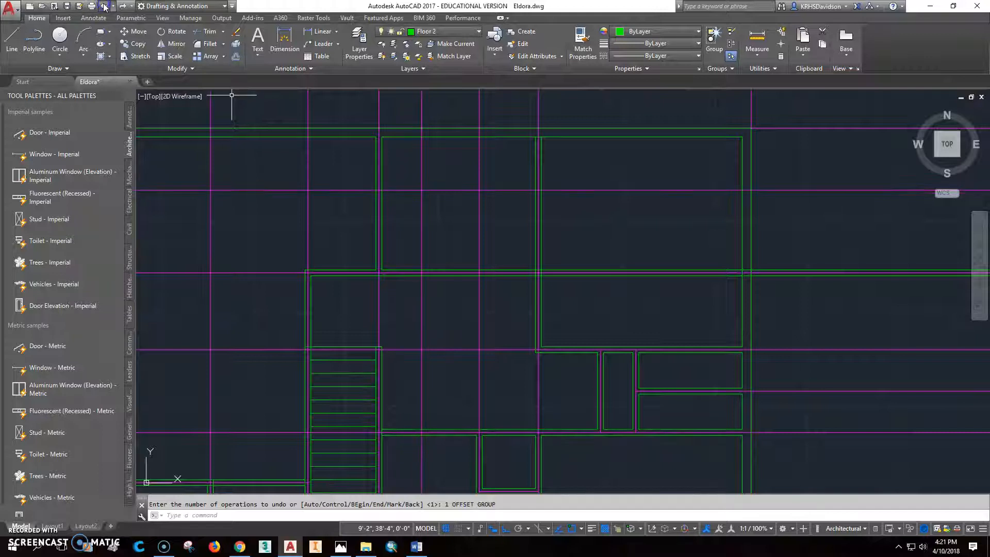
- Offset the horizontal and vertical construction lines of the small walls above the stairs 2" to both sides
click(237, 58)
text(2)
key(Return)
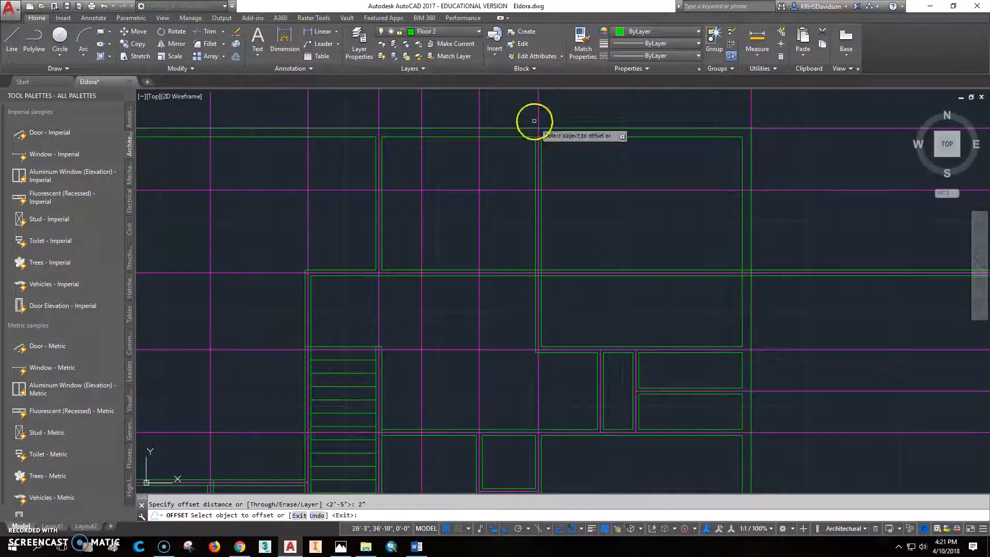
click(400, 189)
click(404, 196)
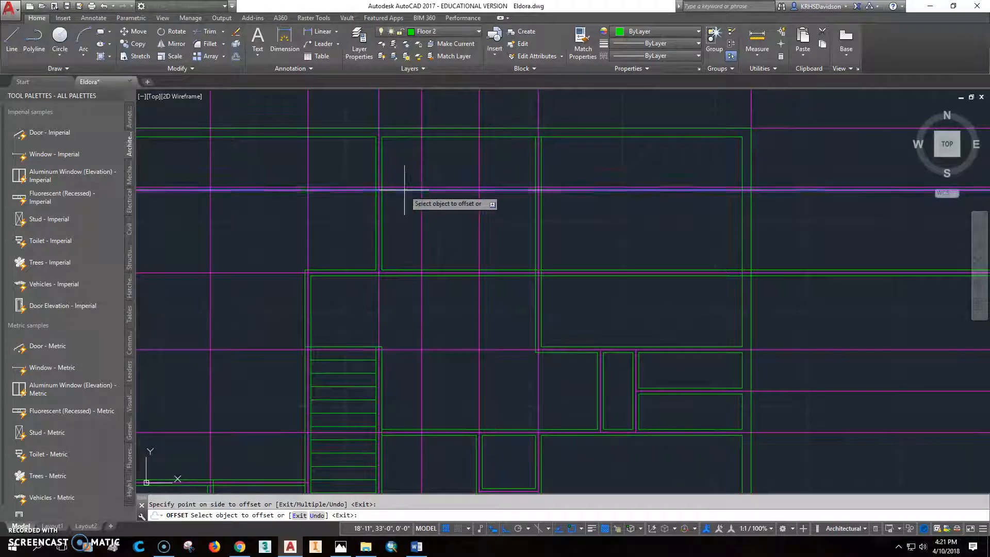
click(422, 223)
click(409, 222)
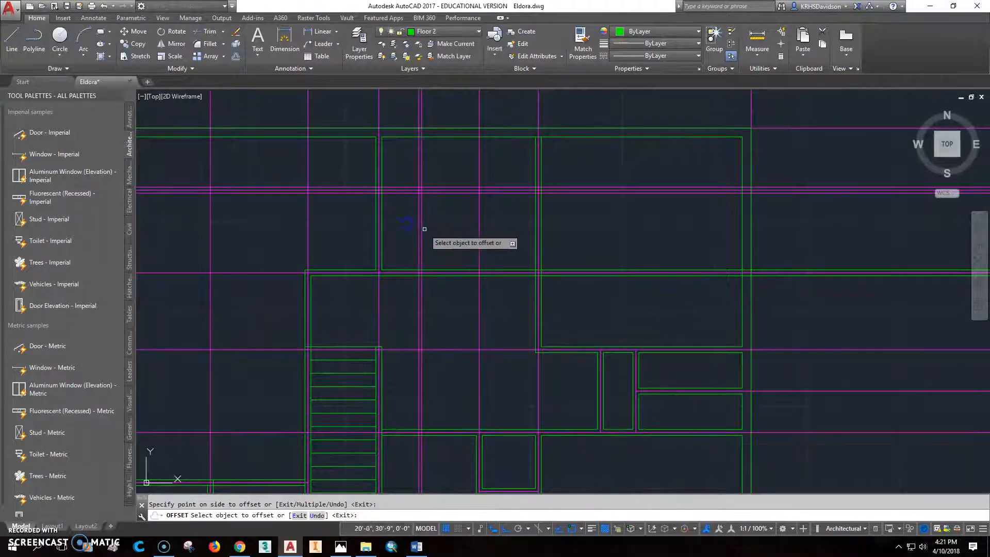
click(422, 225)
click(442, 230)
key(Escape)
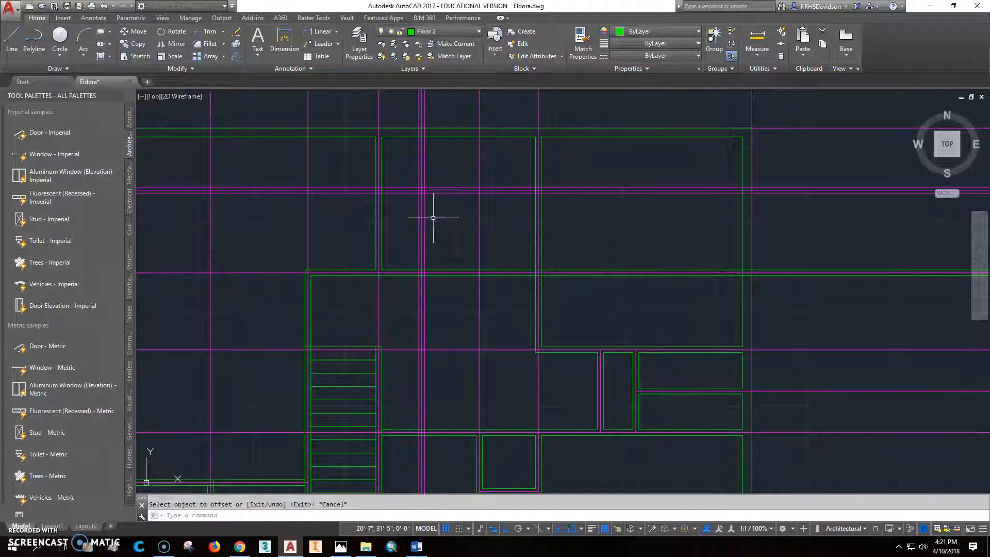
- Draw the small walls' inner lines from the vertical wall across to the offset line and down to the horizontal wall above the stairs
click(12, 36)
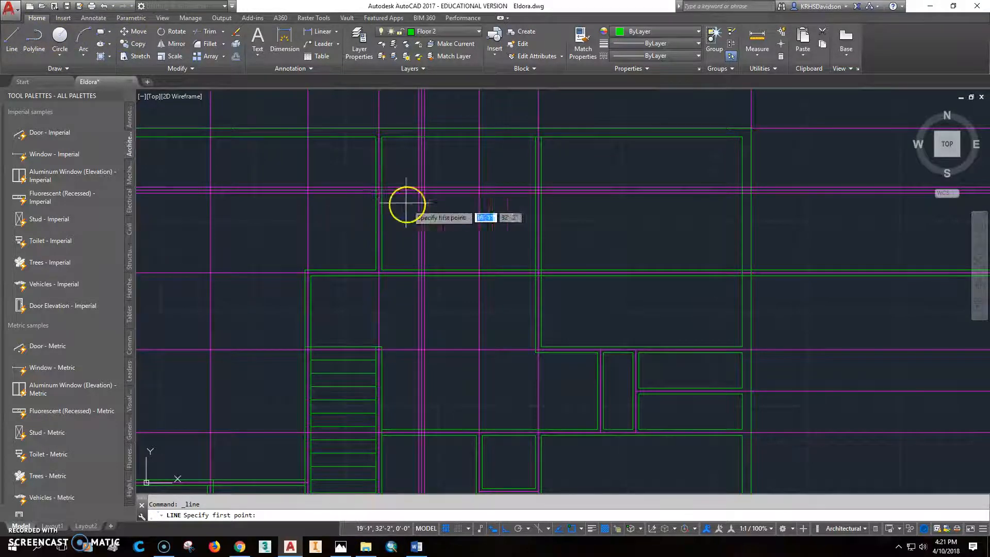
scroll(388, 189, up, 3)
click(374, 182)
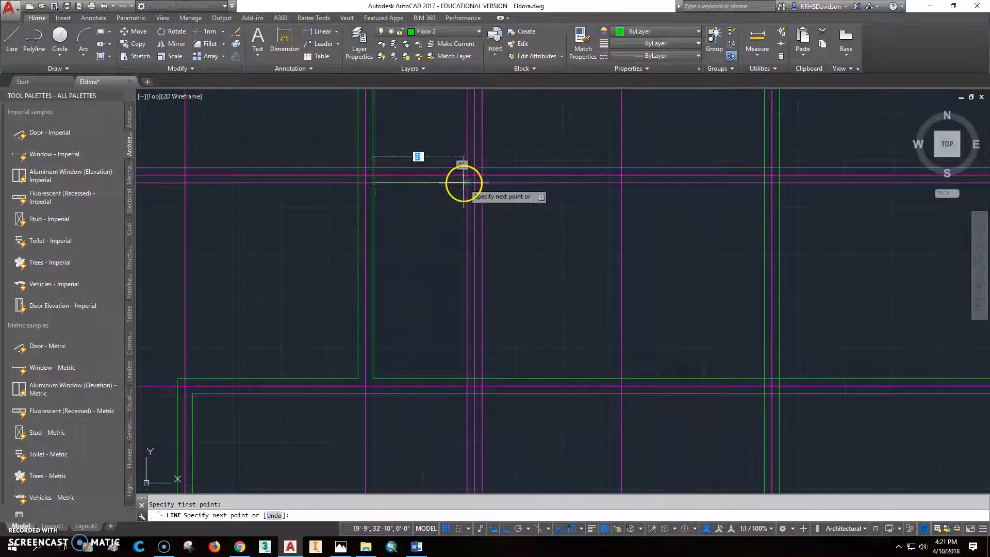
click(460, 248)
click(463, 380)
key(Escape)
- Draw the small walls' outer lines along the outer offset lines, from the vertical wall across and down to the horizontal wall above the stairs
click(12, 43)
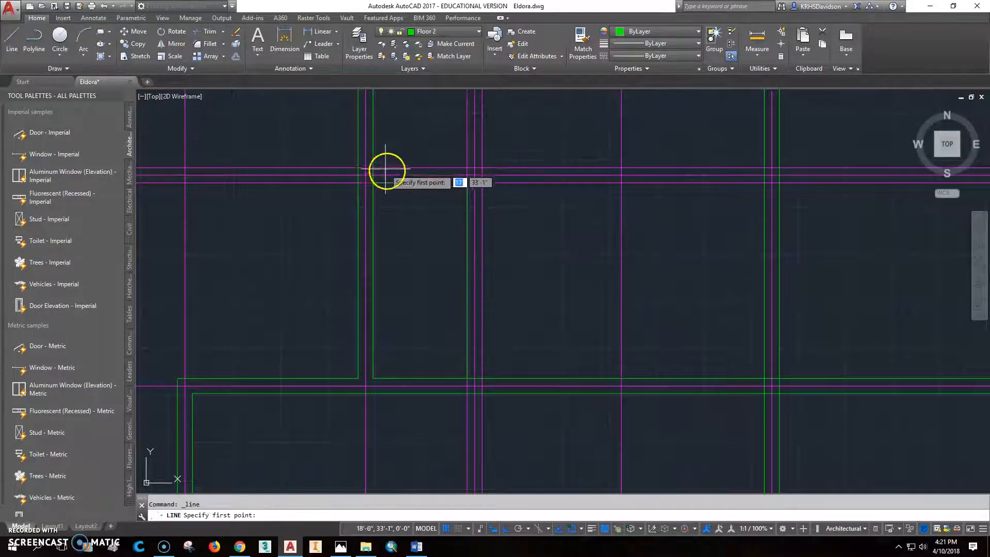
click(177, 169)
click(482, 169)
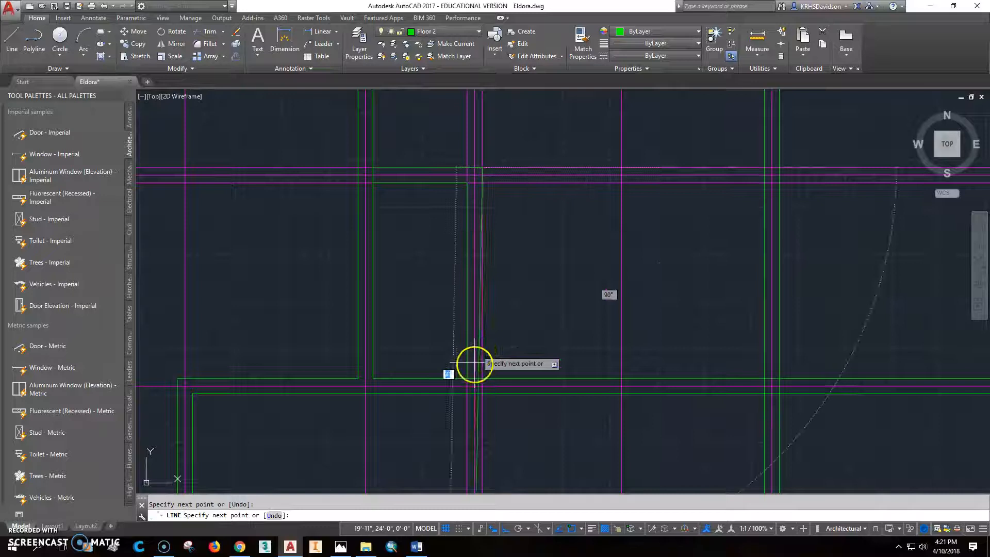
click(483, 378)
key(Escape)
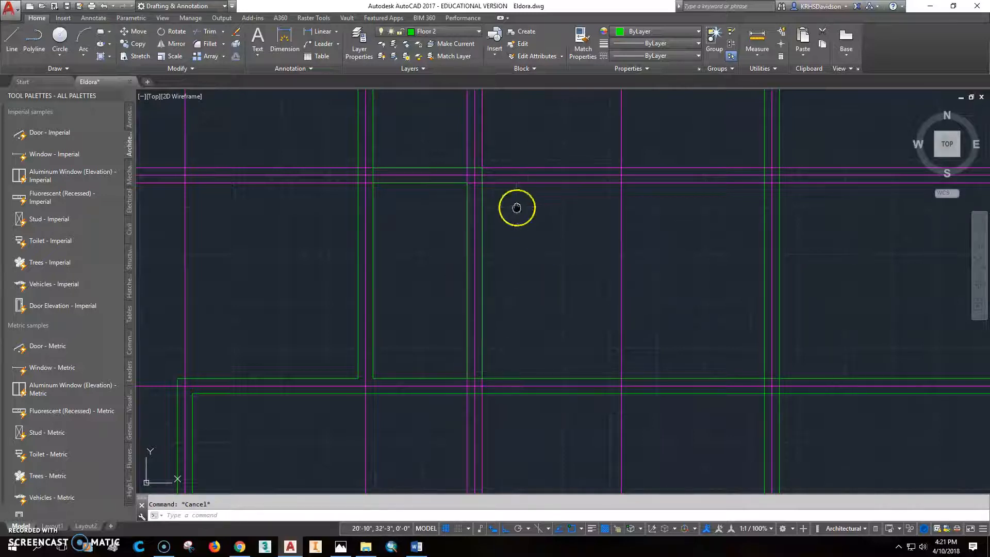
- Erase the four 2" offset construction lines around the small walls
middle_drag(516, 206, 510, 233)
click(236, 32)
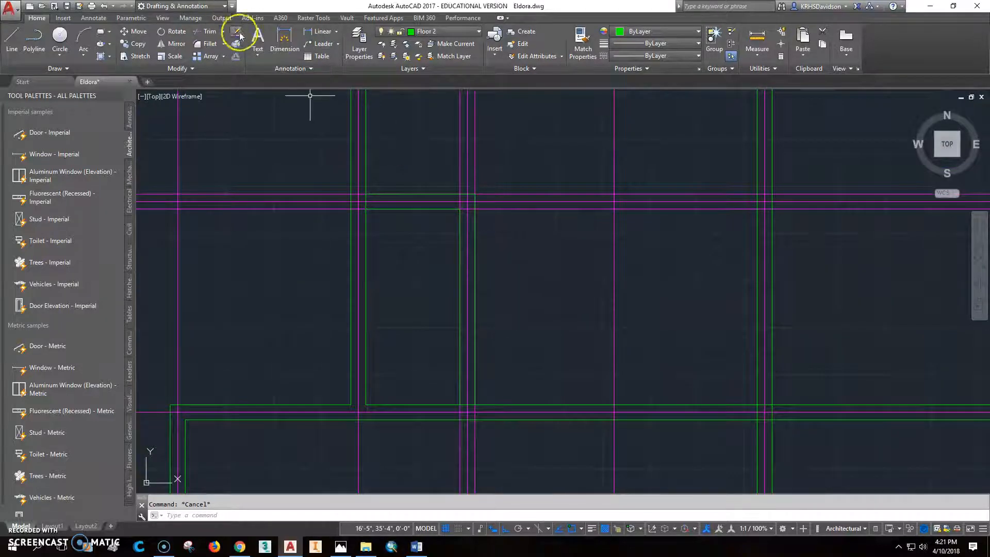
click(325, 210)
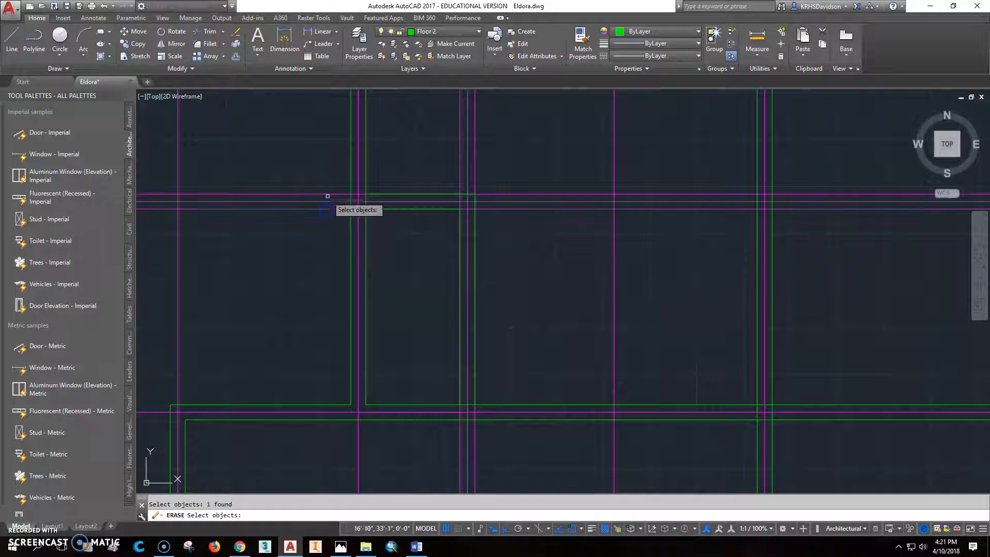
click(457, 172)
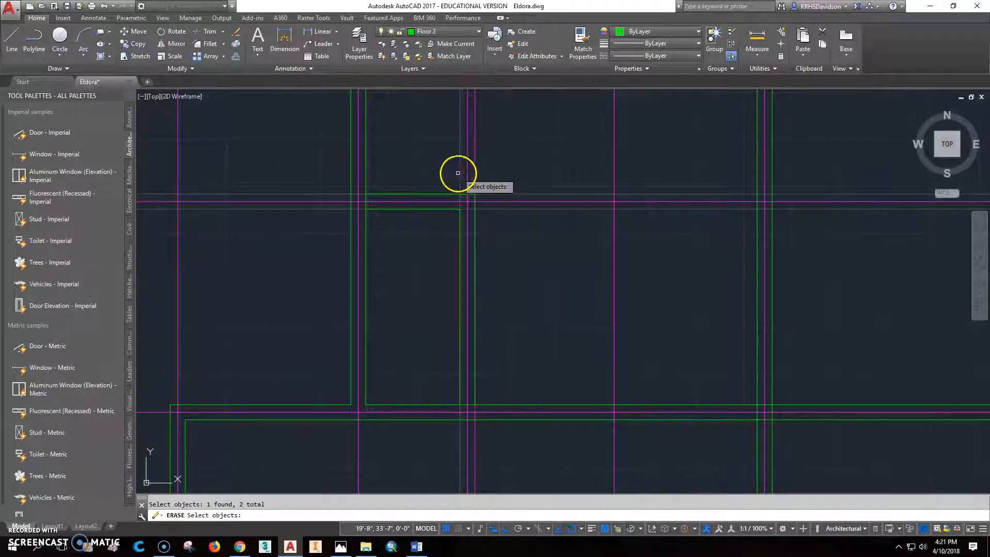
right_click(533, 162)
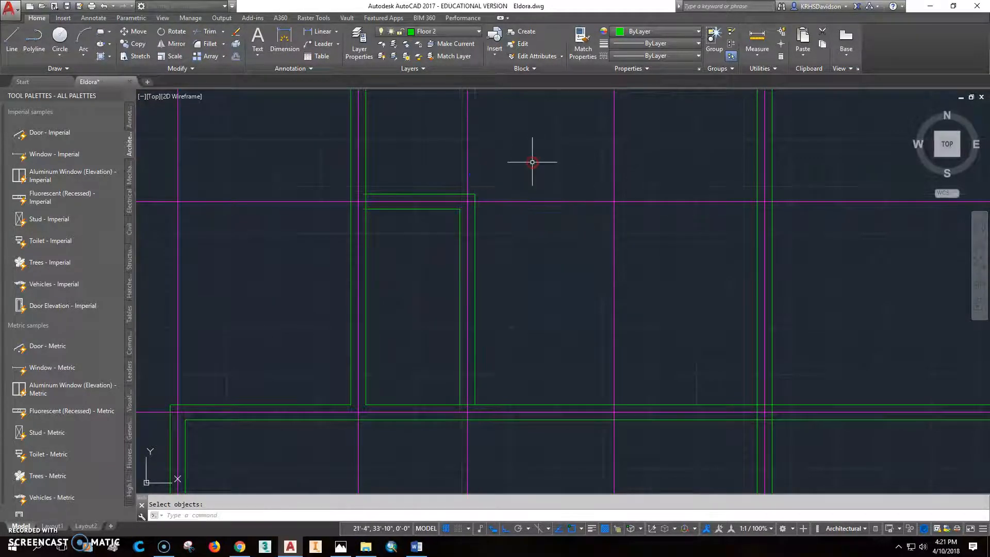
key(Escape)
- Offset the small wall's vertical construction line 1'-1" to the right
scroll(526, 277, down, 2)
middle_drag(540, 356, 524, 220)
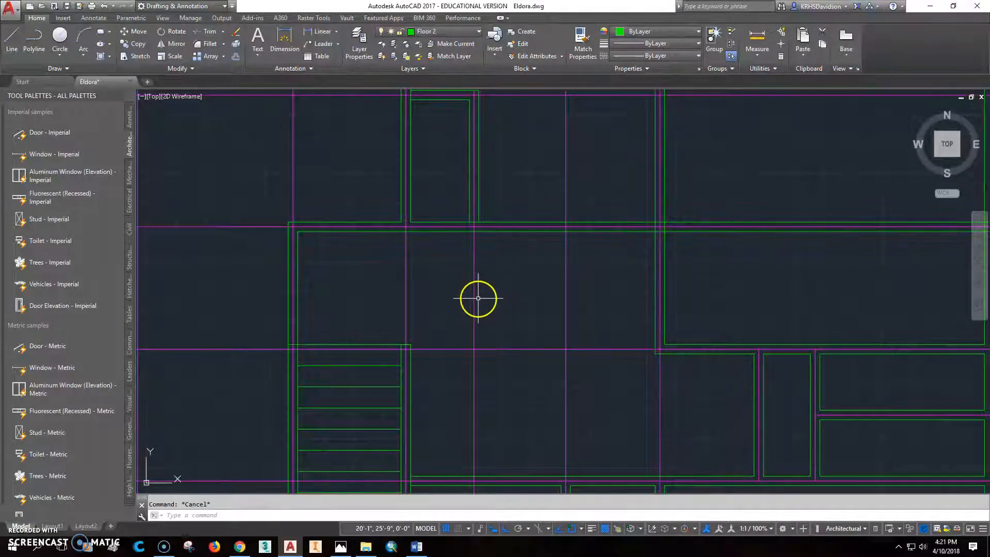
click(238, 60)
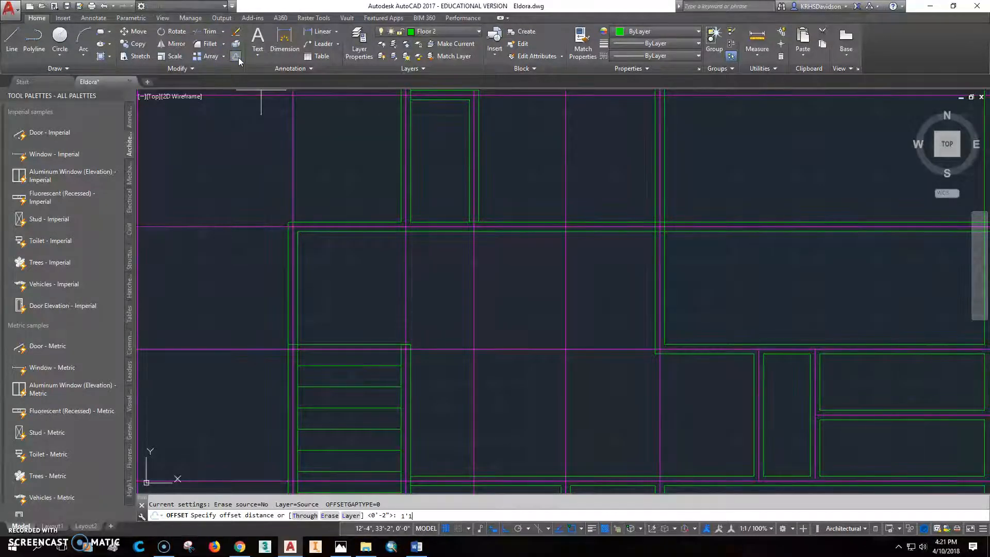
text(1'1")
key(Return)
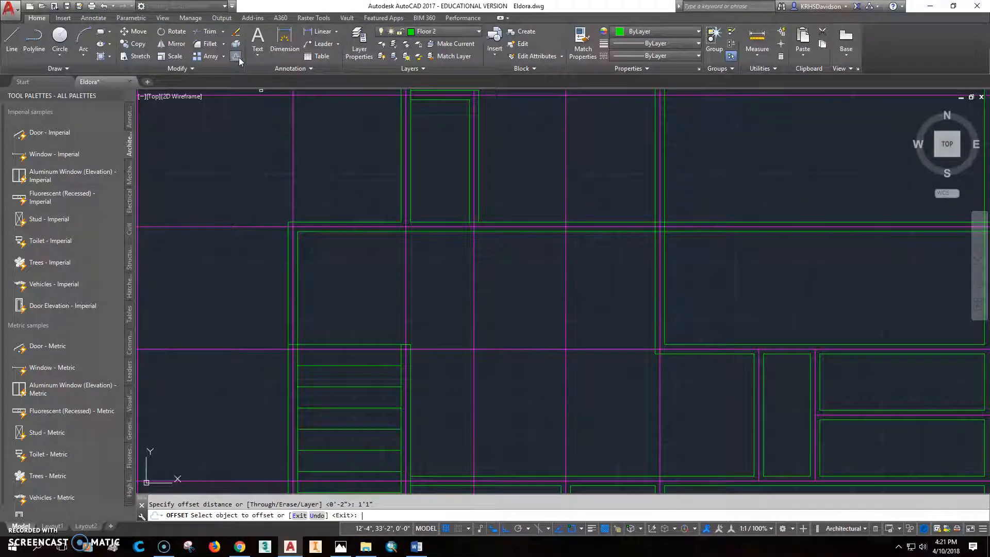
click(474, 270)
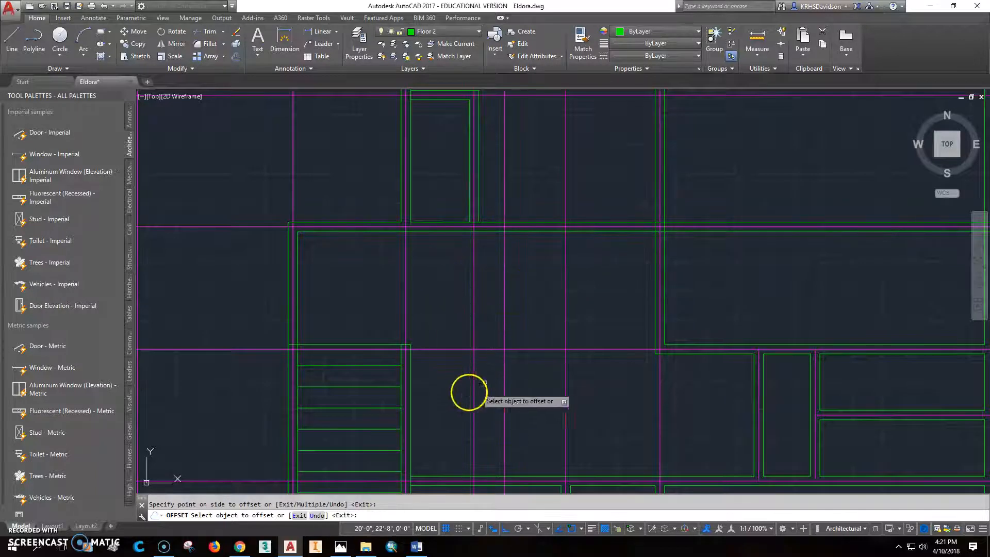
key(Escape)
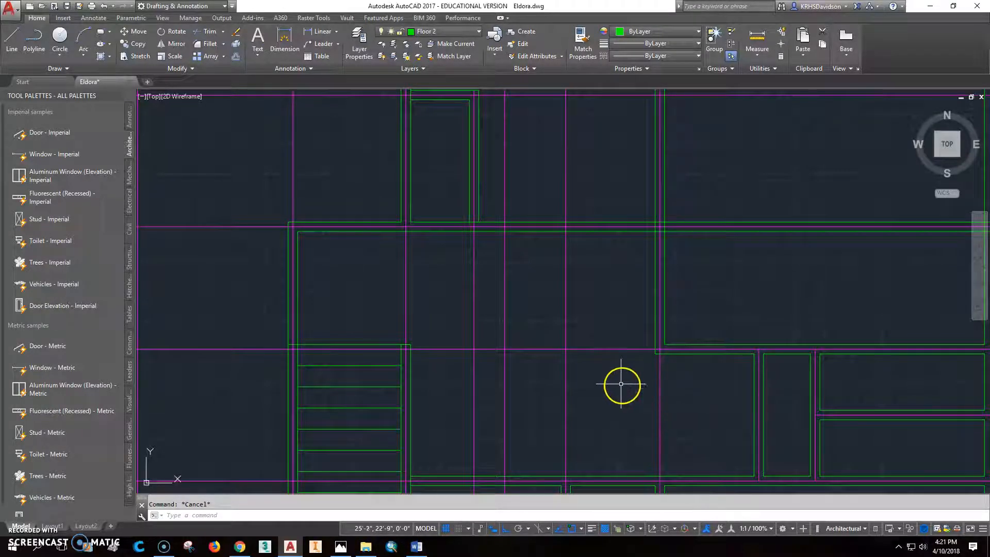
- Offset the new vertical construction line 2" to both sides
middle_drag(621, 384, 636, 325)
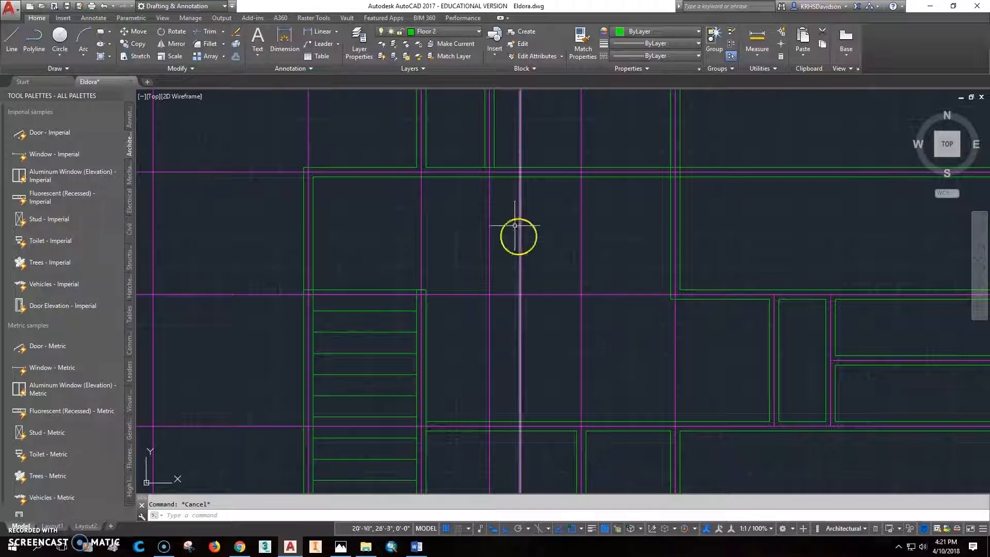
click(235, 57)
text(2")
key(Return)
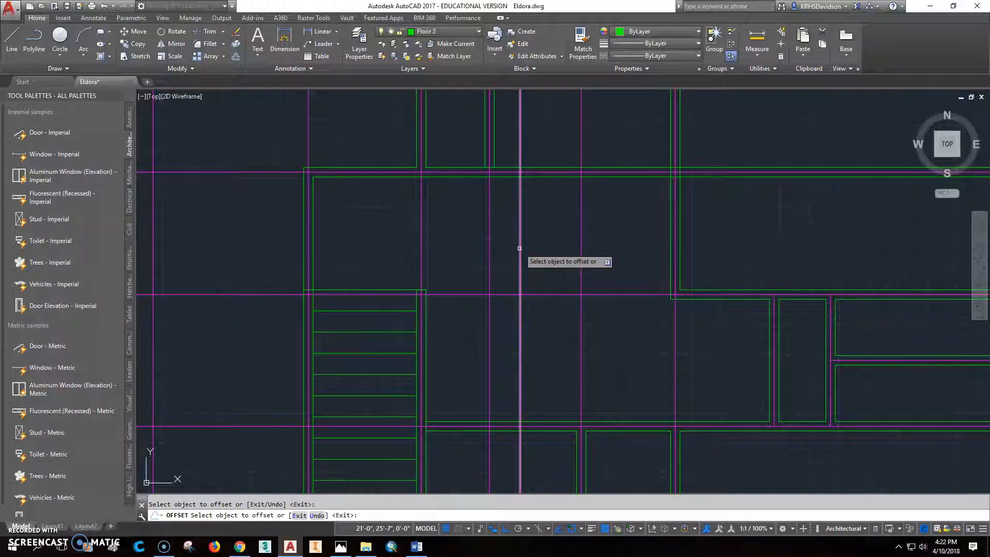
click(520, 250)
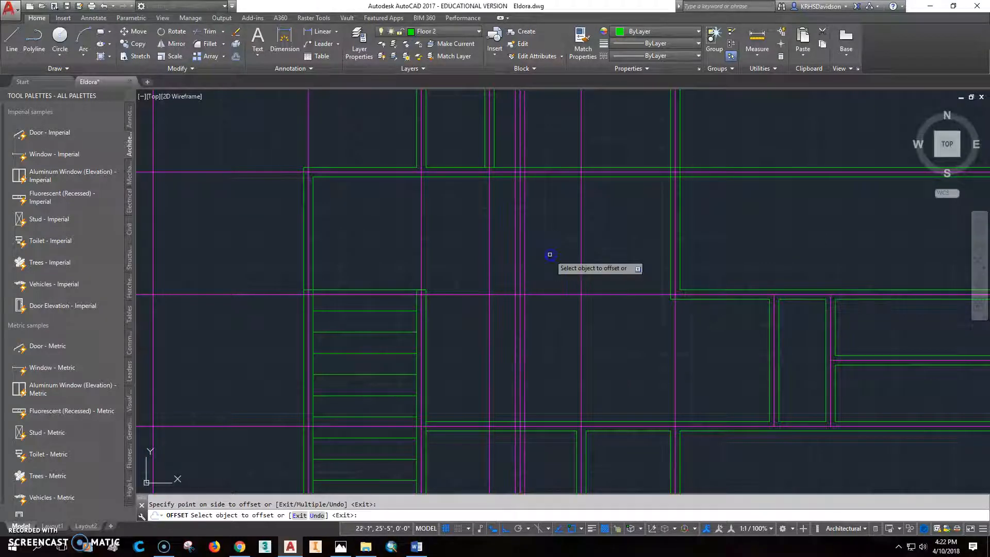
key(Escape)
- Draw the bathroom's left wall as two lines along the offset lines, between the horizontal wall above the stairs and the horizontal construction line below
click(10, 34)
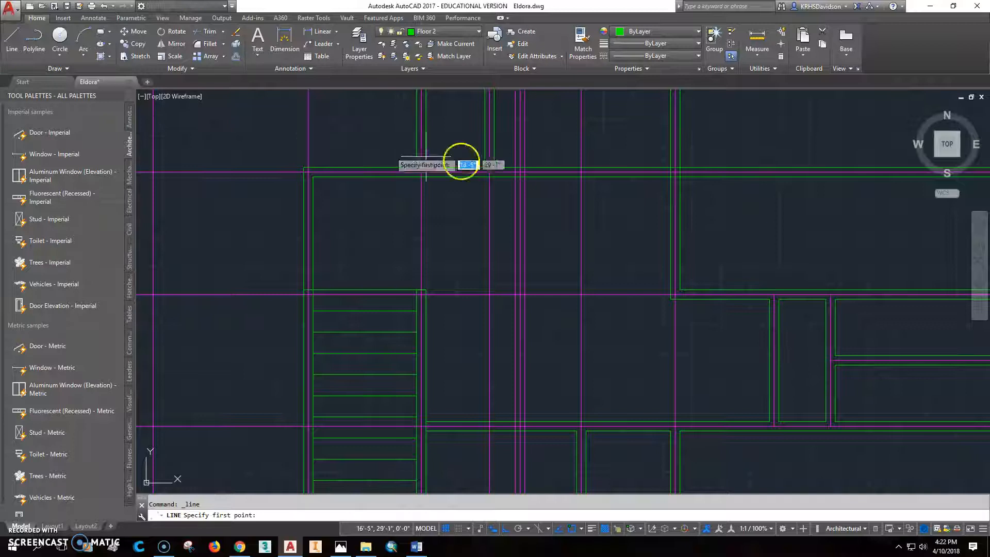
click(516, 172)
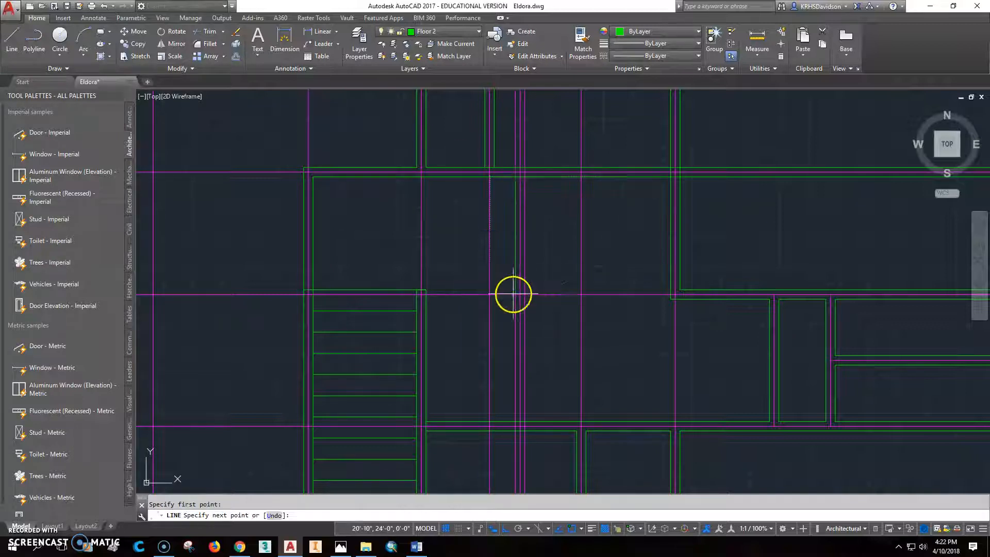
key(Escape)
click(11, 36)
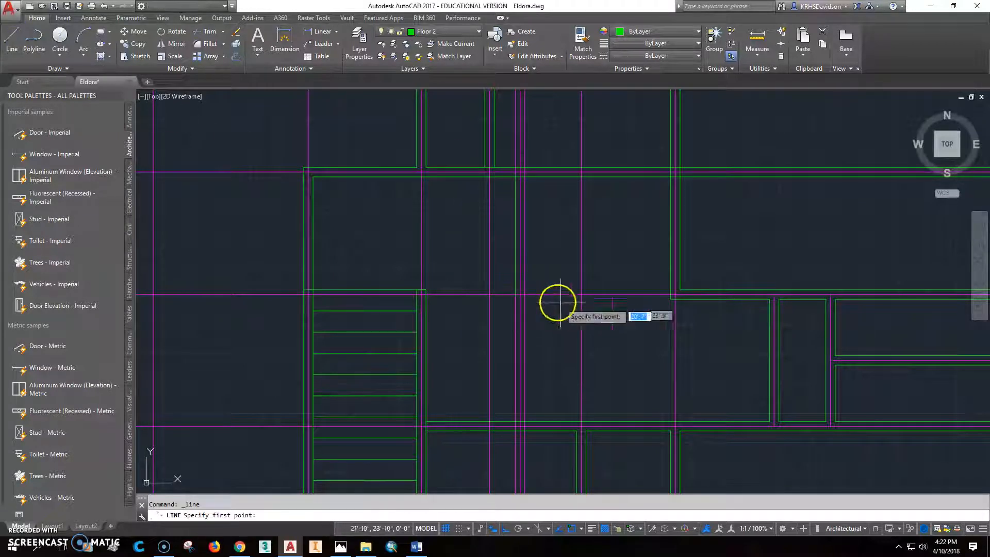
click(526, 295)
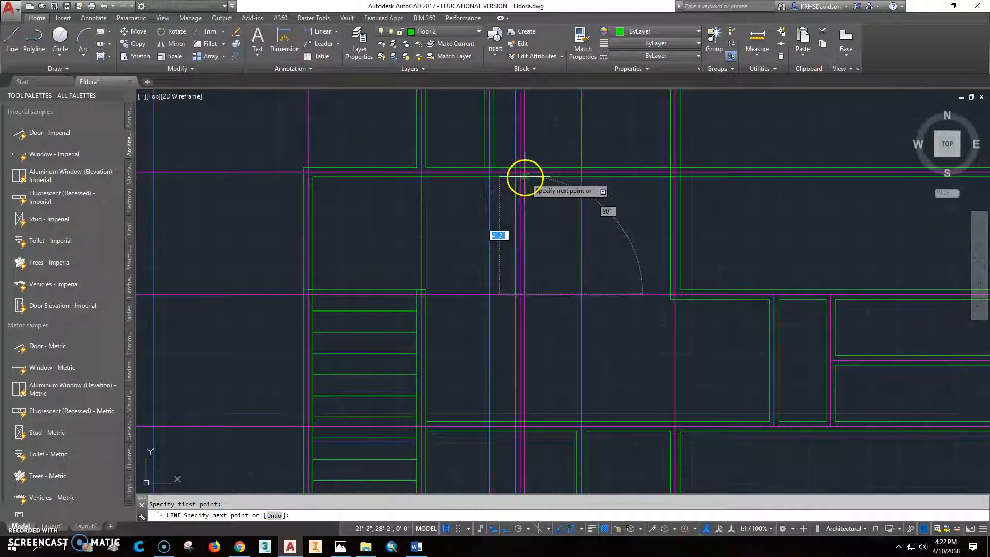
key(Escape)
key(Escape)
- Erase the two 2" offset construction lines on either side of the bathroom's left wall
click(236, 33)
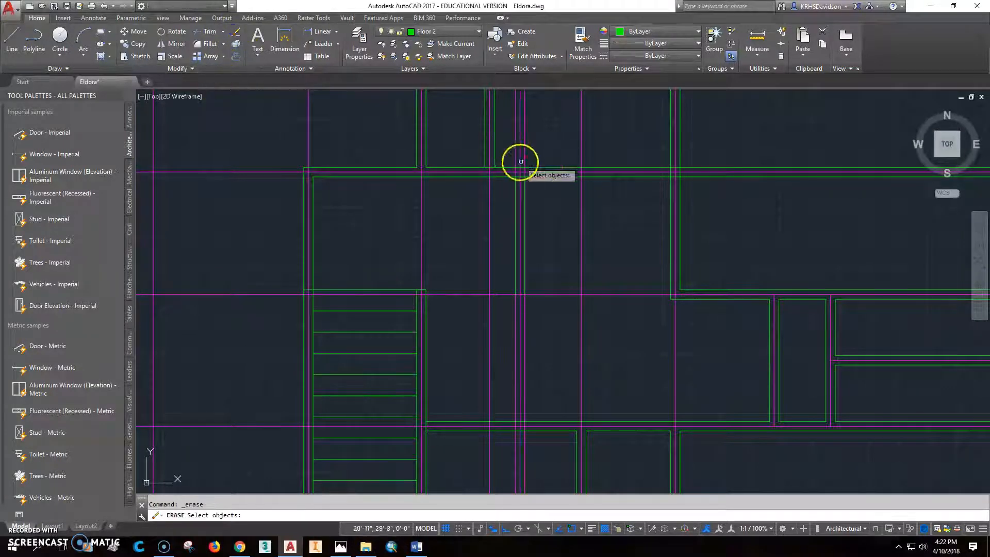
click(520, 147)
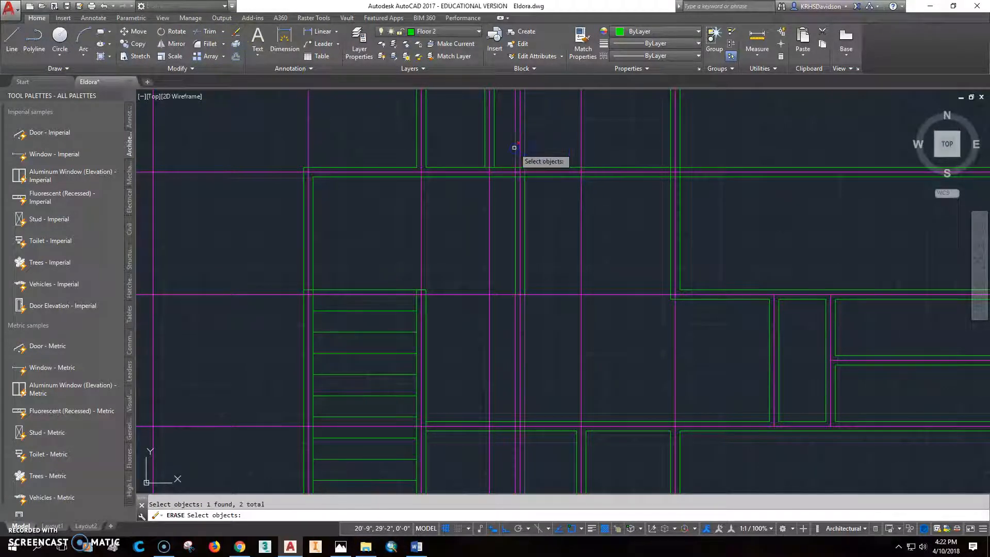
key(Return)
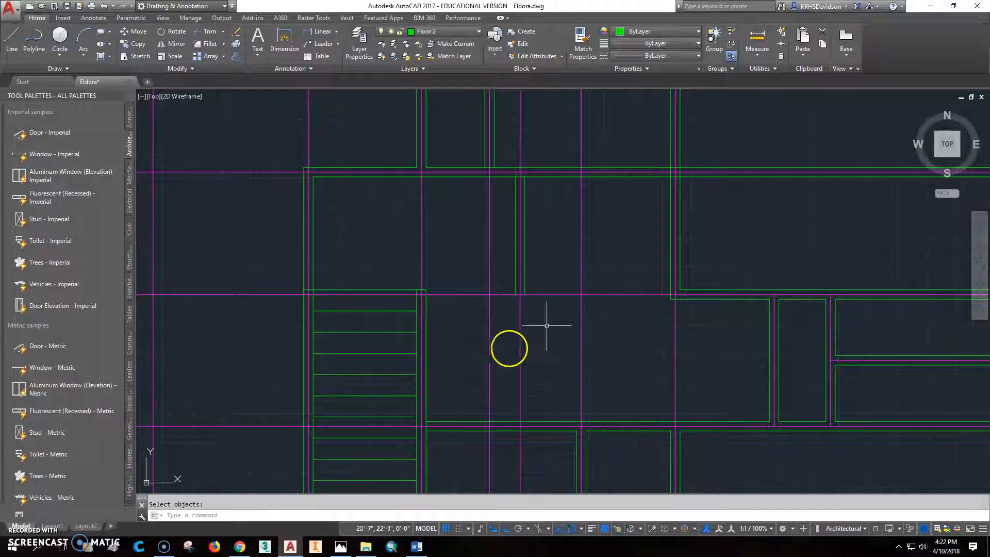
- Check the bathroom's lower walls on the floor plan image in Photos, and return to AutoCAD
middle_drag(657, 319, 597, 292)
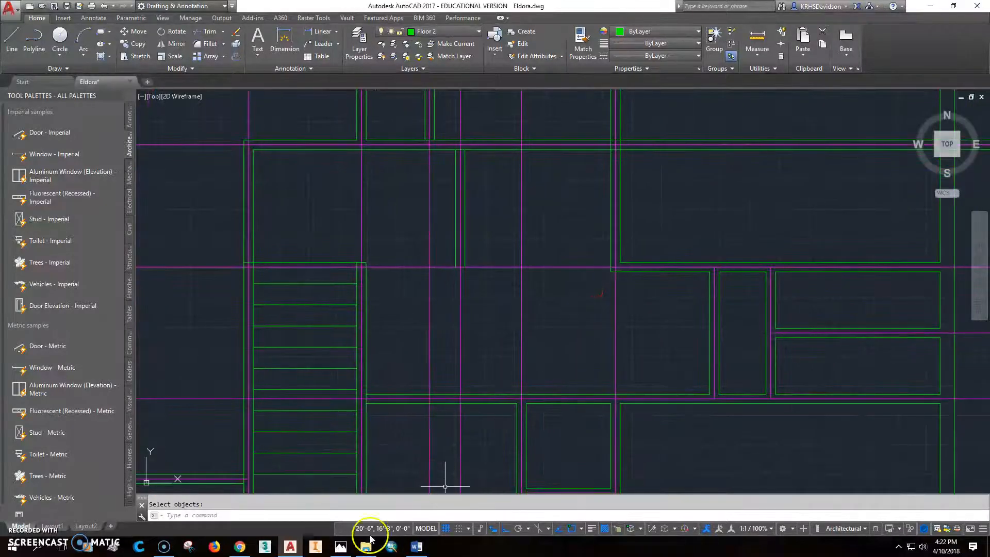
click(345, 550)
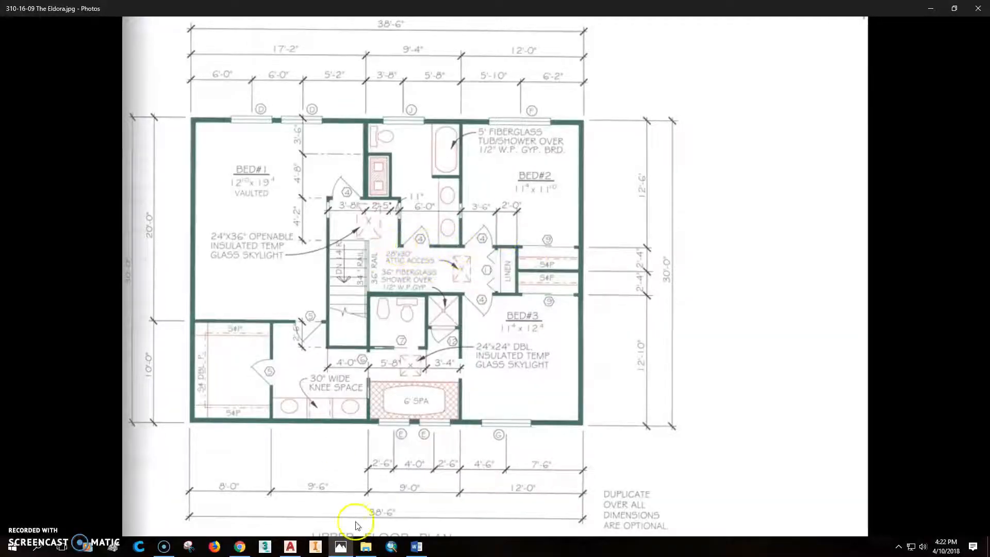
click(292, 548)
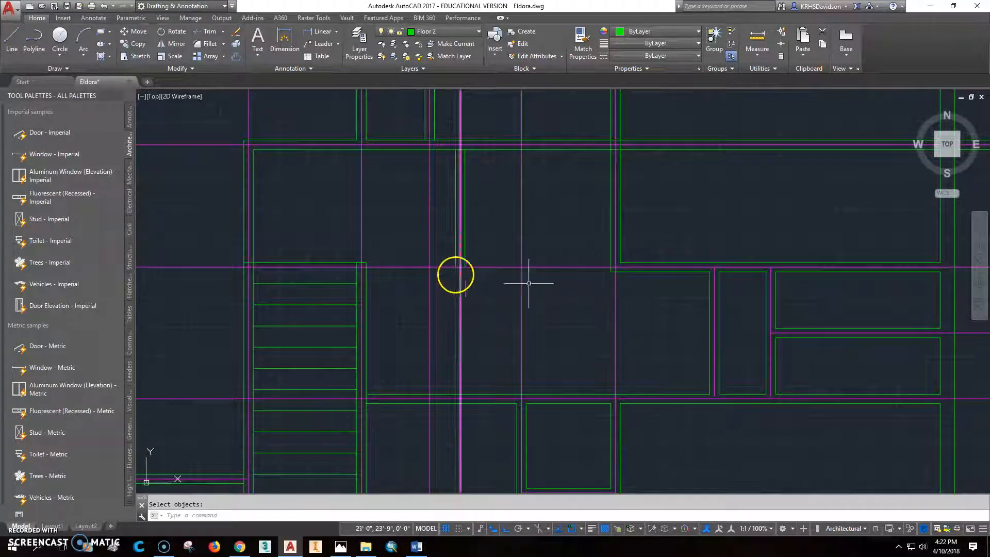
- Fillet the bathroom's left wall lines with the upper and lower lines of the horizontal wall to their right, using zero radius
click(210, 43)
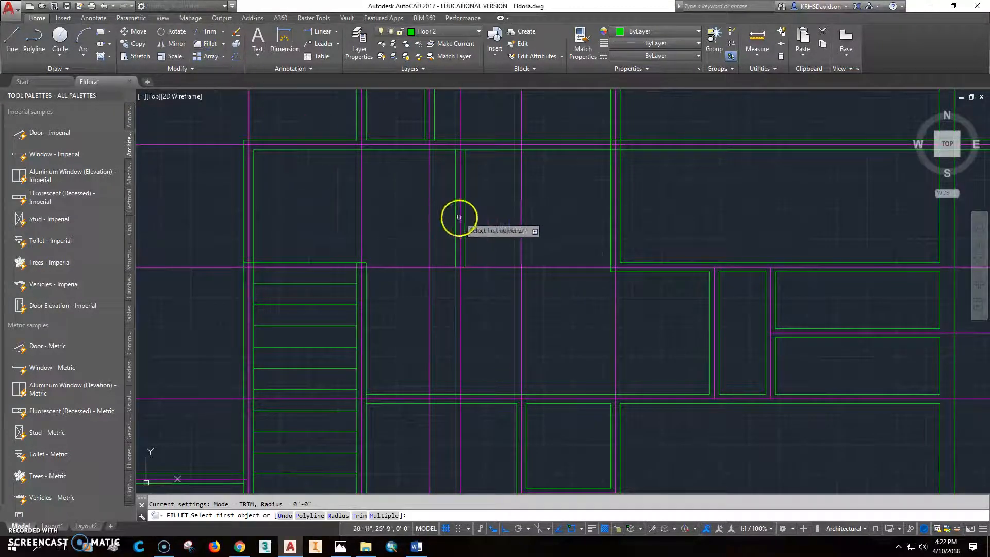
click(466, 254)
click(635, 261)
right_click(636, 295)
click(663, 302)
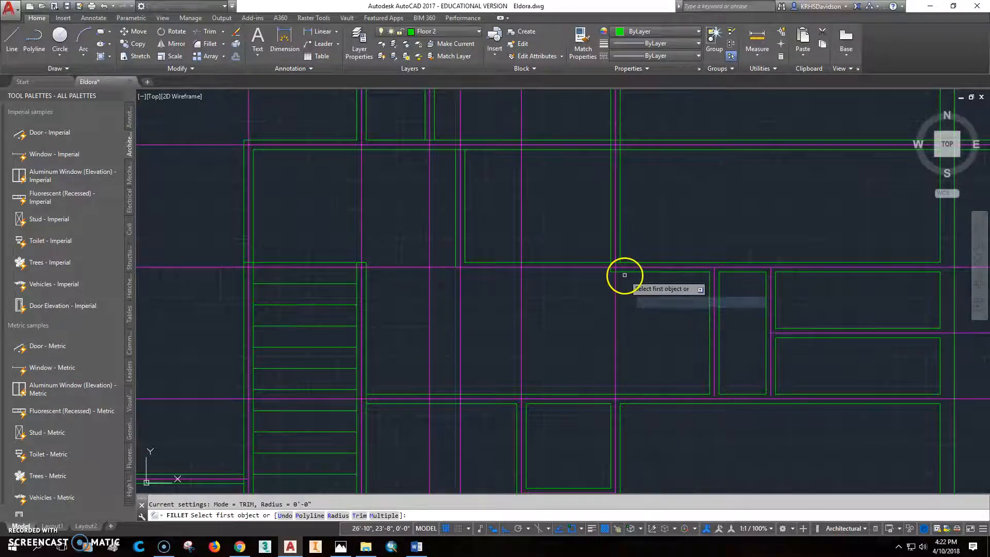
click(625, 272)
click(456, 261)
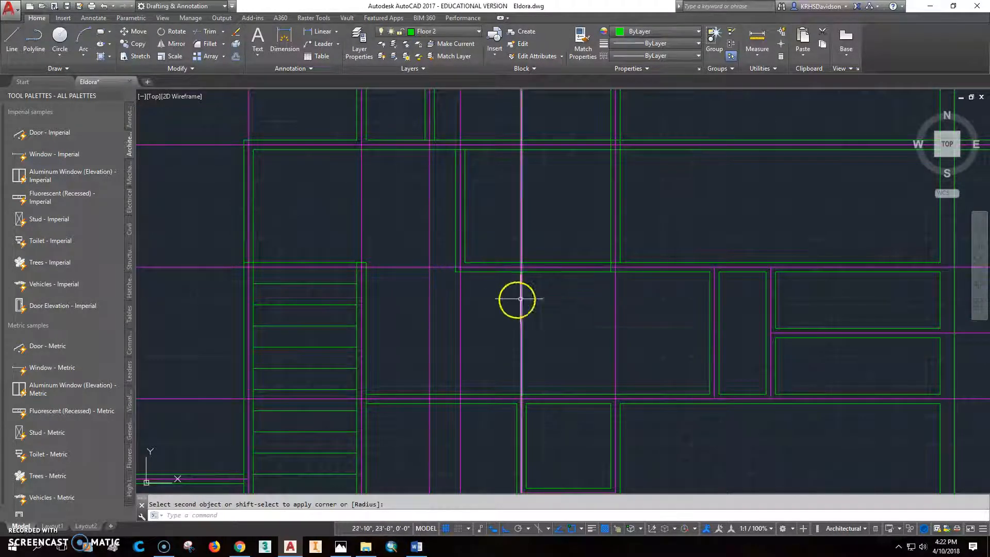
scroll(641, 282, up, 2)
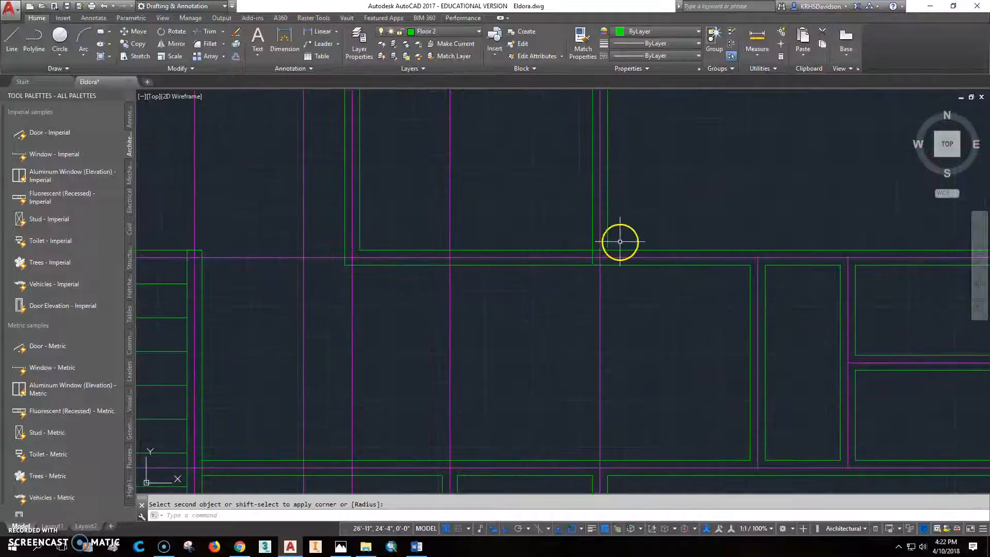
- Shorten the left line of the bathroom's right wall so it ends at the upper line of the horizontal wall below
scroll(620, 241, up, 2)
click(574, 240)
click(575, 278)
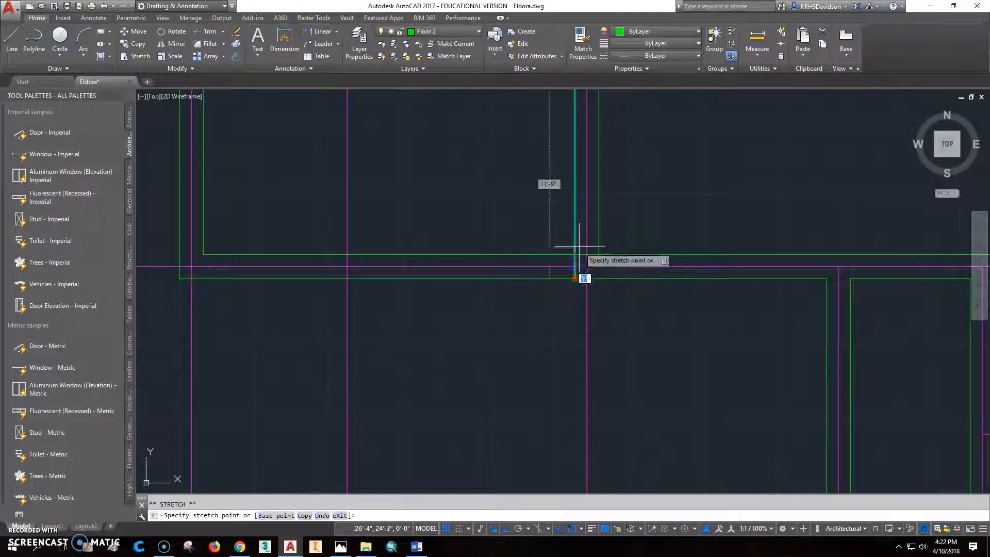
scroll(655, 272, down, 5)
key(Escape)
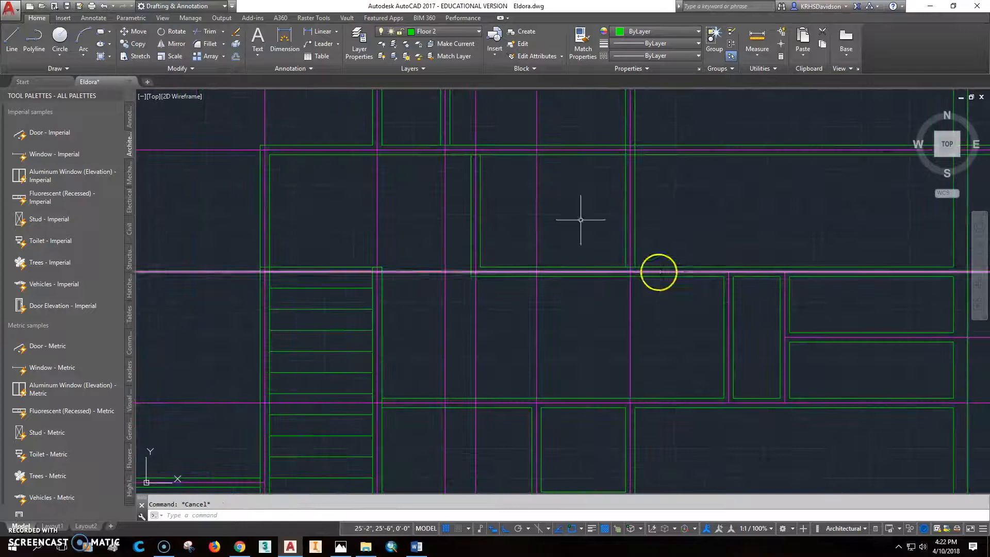
- Trim the horizontal wall's upper line between the two lines of the bathroom's right wall, using those lines as cutting edges
click(213, 35)
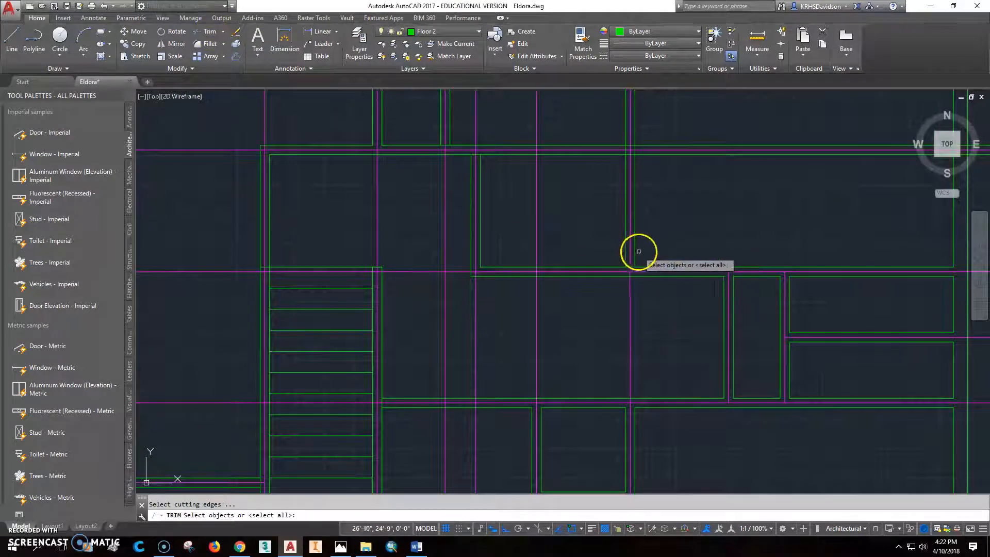
click(627, 249)
key(Return)
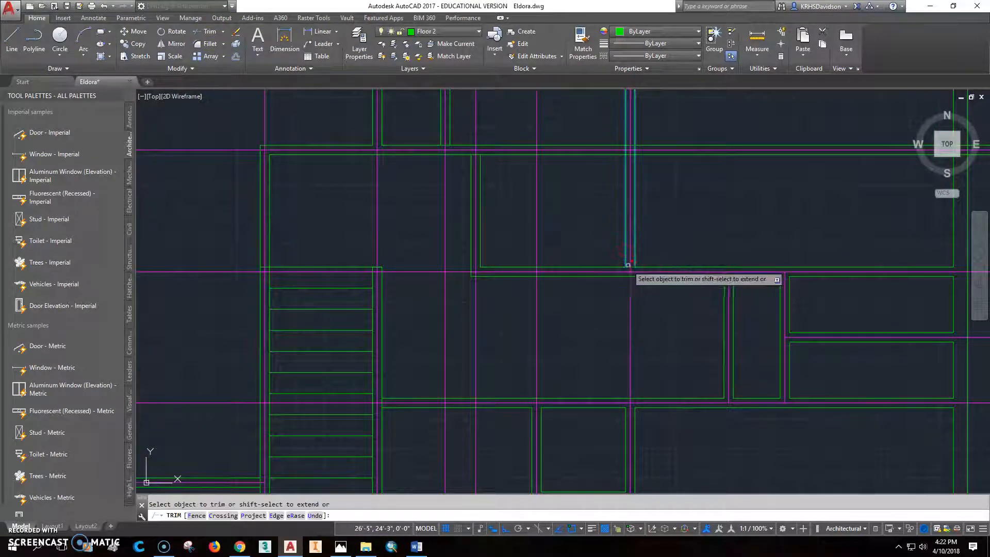
key(Escape)
scroll(702, 232, down, 3)
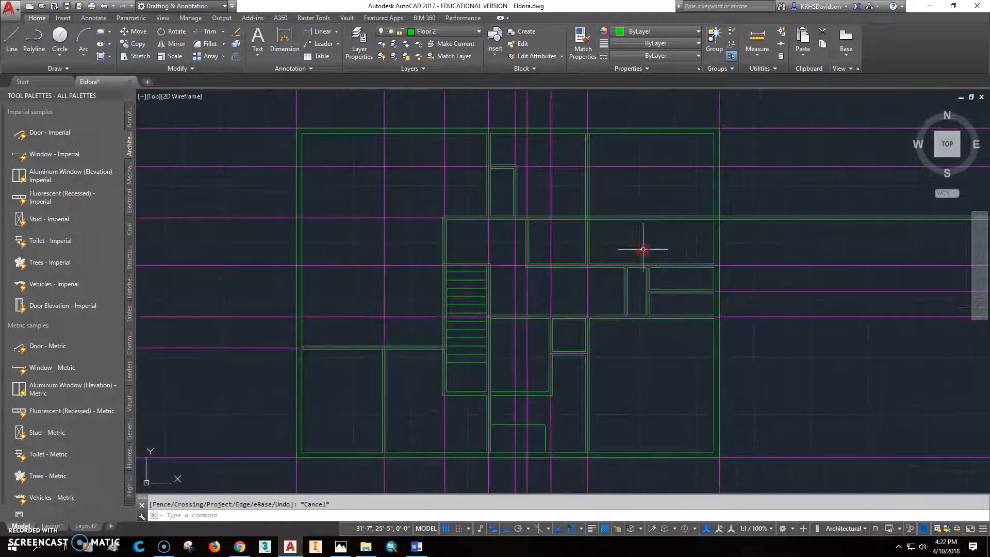
- Check the bathroom's walls and width on the floor plan image in Photos, and return to AutoCAD
scroll(606, 244, up, 2)
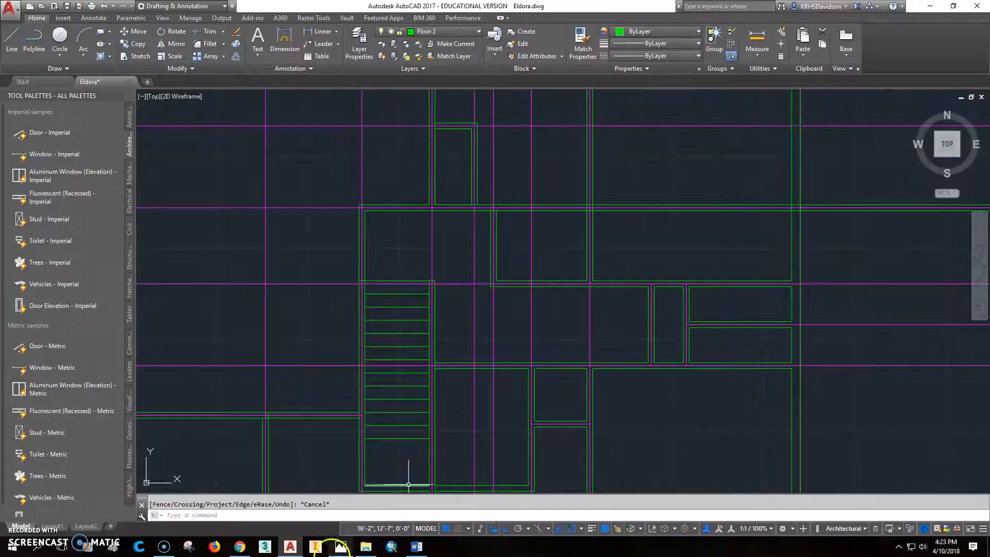
click(341, 547)
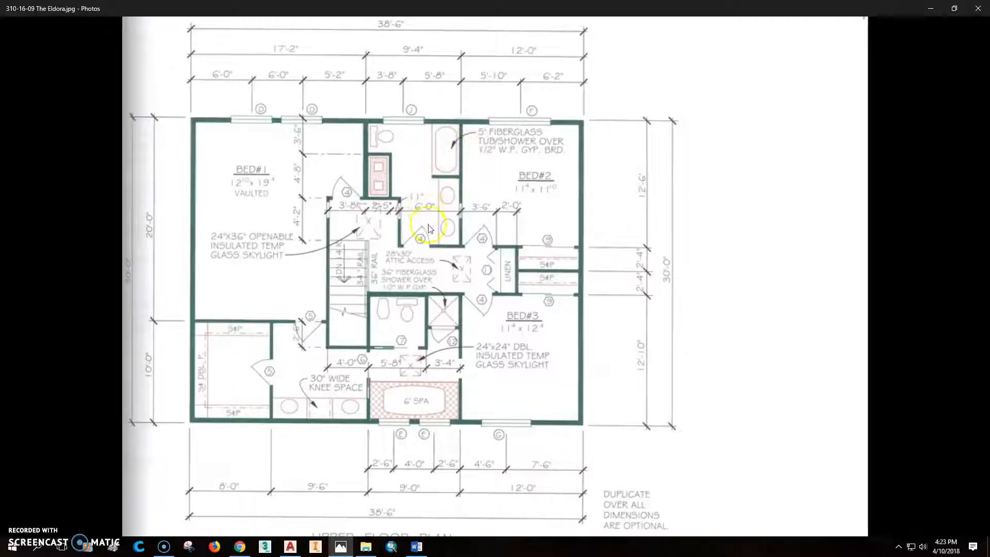
click(300, 550)
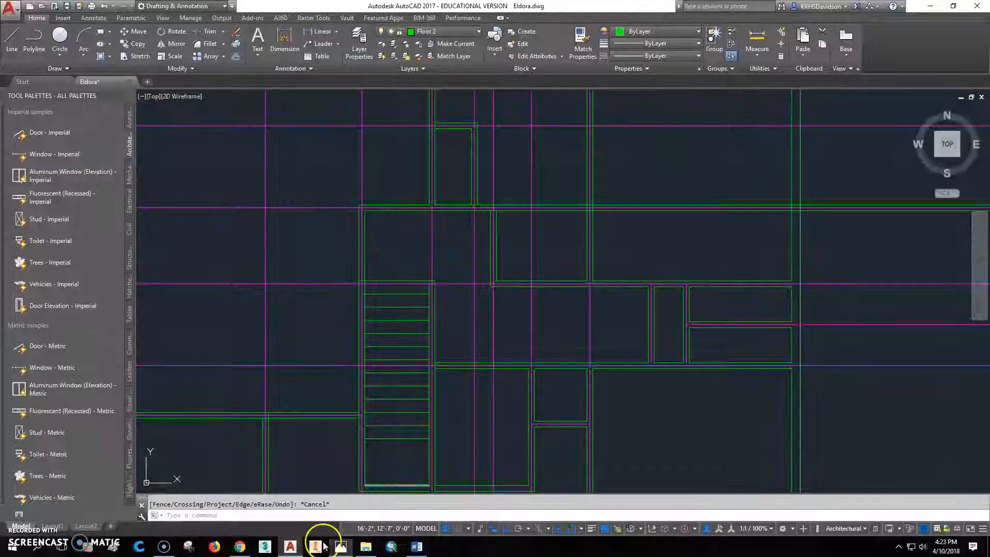
- Measure the distance between the centerlines of the bathroom's left and right walls along the horizontal construction line above the stairs
scroll(524, 294, up, 1)
scroll(459, 235, up, 1)
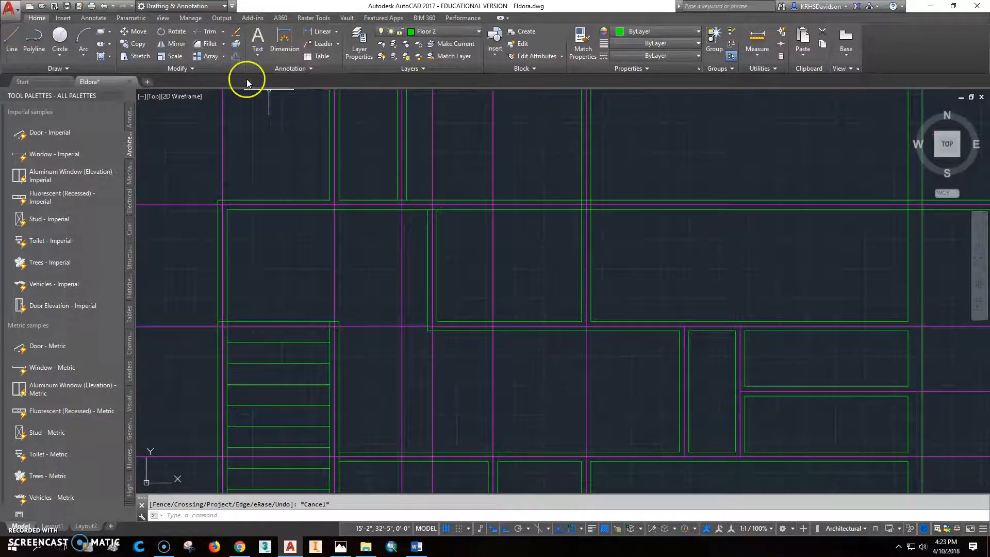
key(Return)
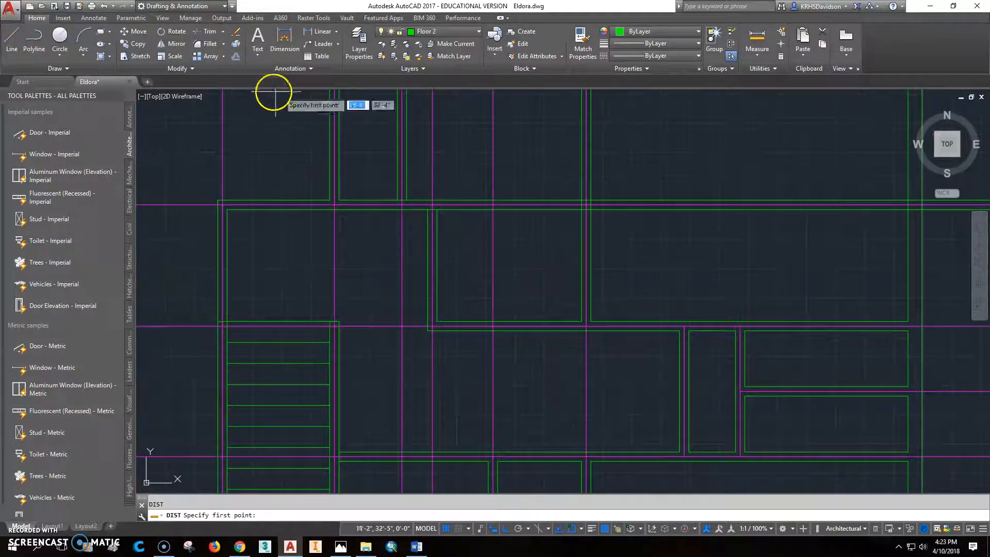
click(431, 205)
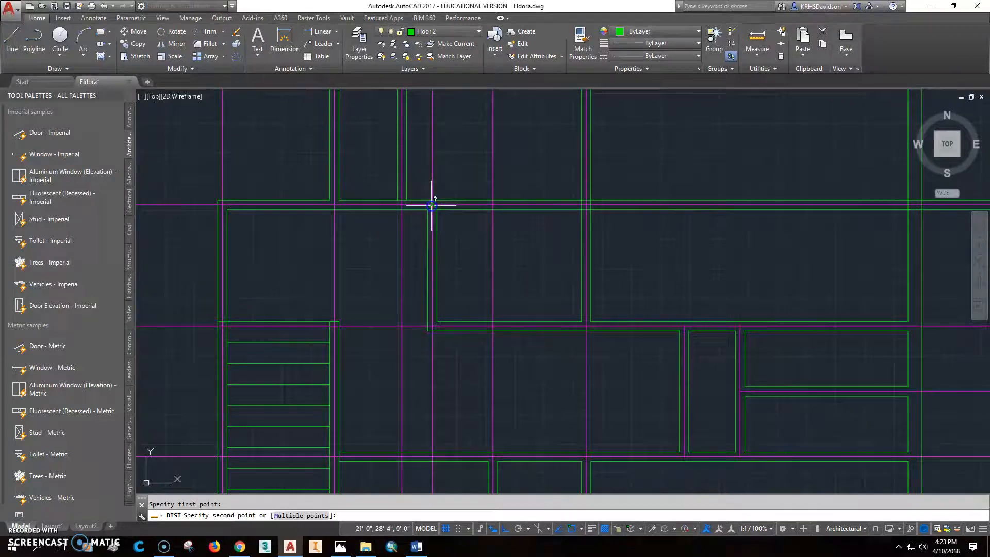
click(585, 205)
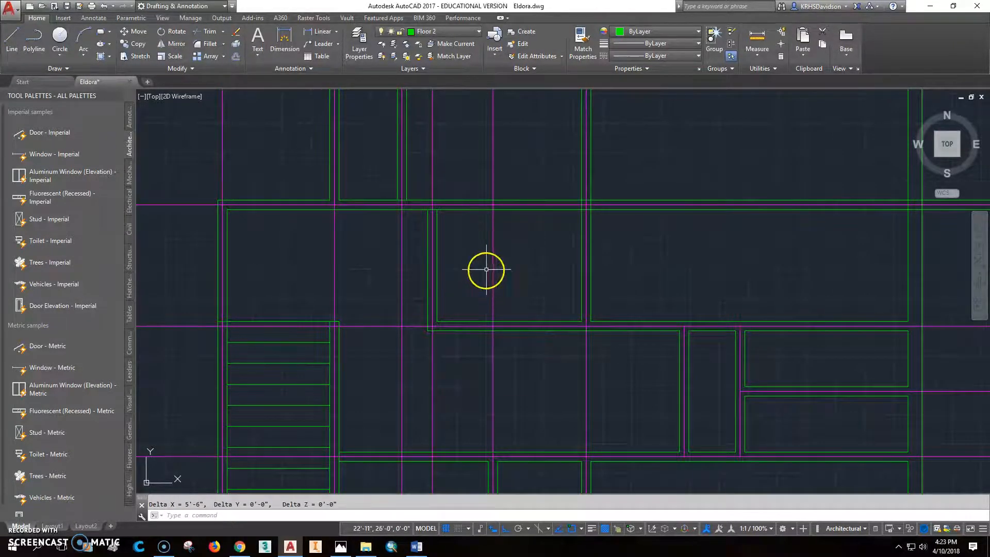
scroll(495, 265, down, 2)
scroll(491, 260, up, 2)
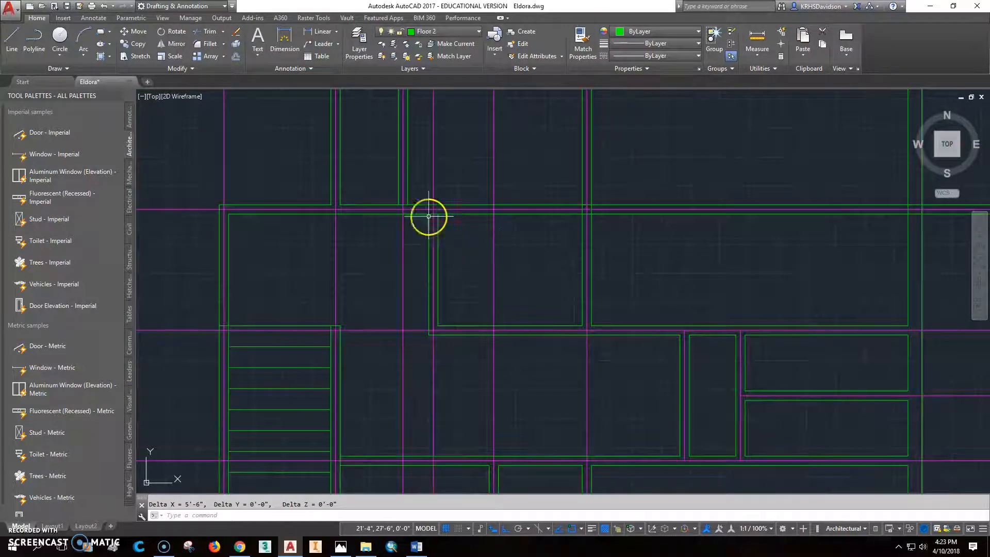
scroll(526, 281, down, 1)
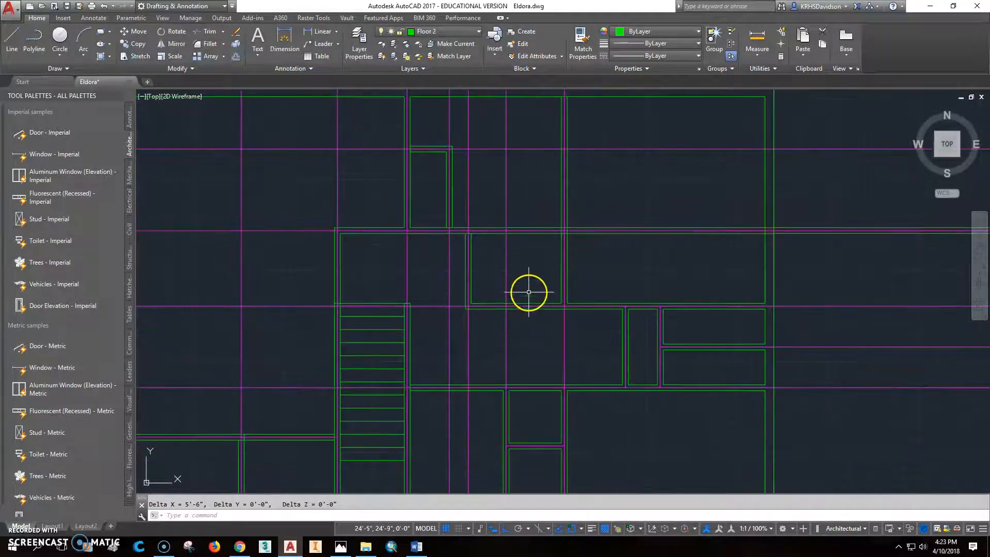
scroll(532, 296, up, 1)
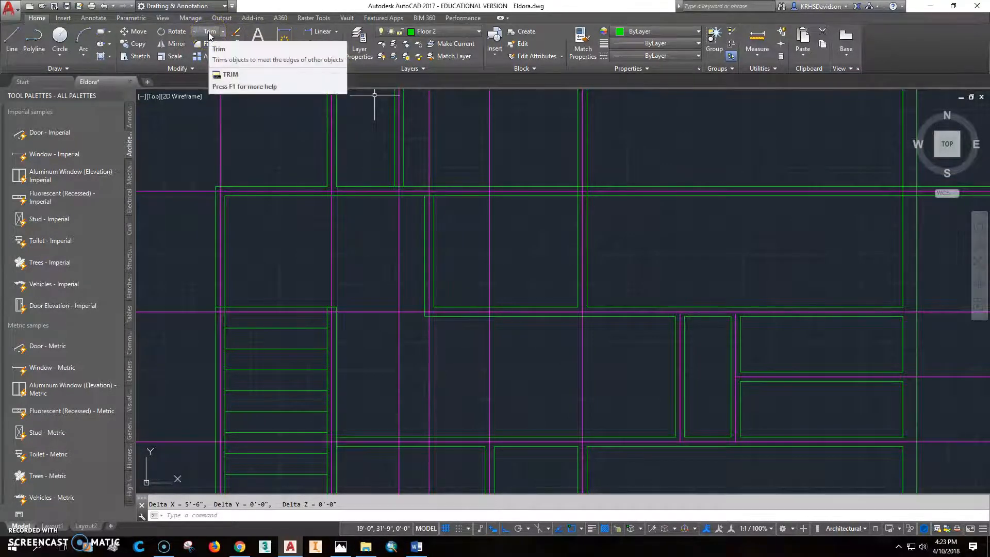
- Trim both lines of the horizontal wall above the stairs where they cross the bathroom between its left and right walls
text(tr)
key(Return)
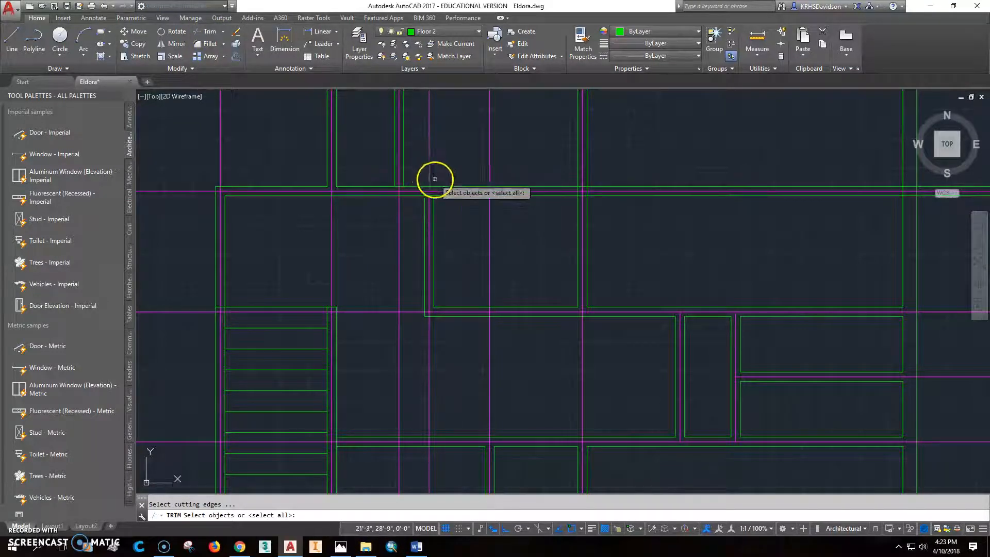
click(578, 172)
click(430, 176)
key(Return)
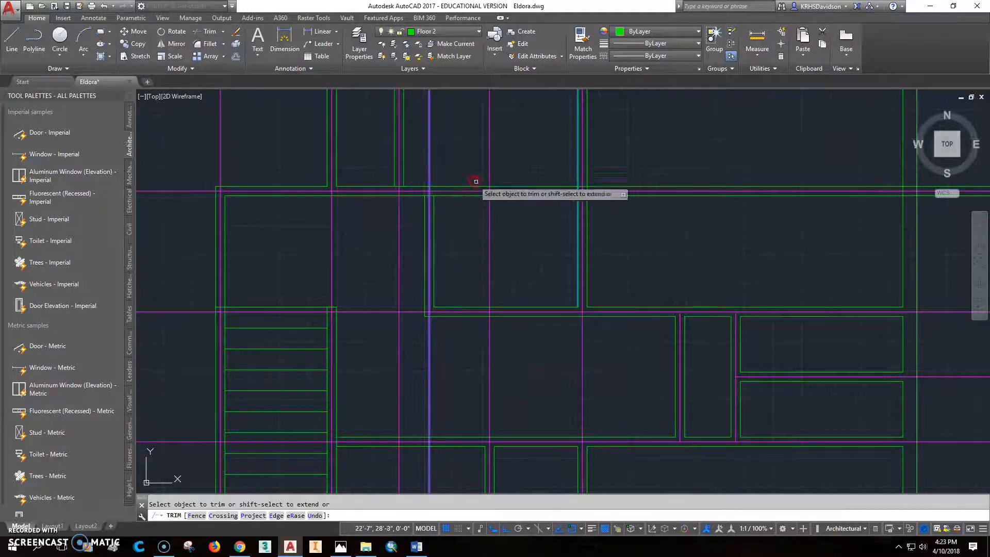
click(474, 186)
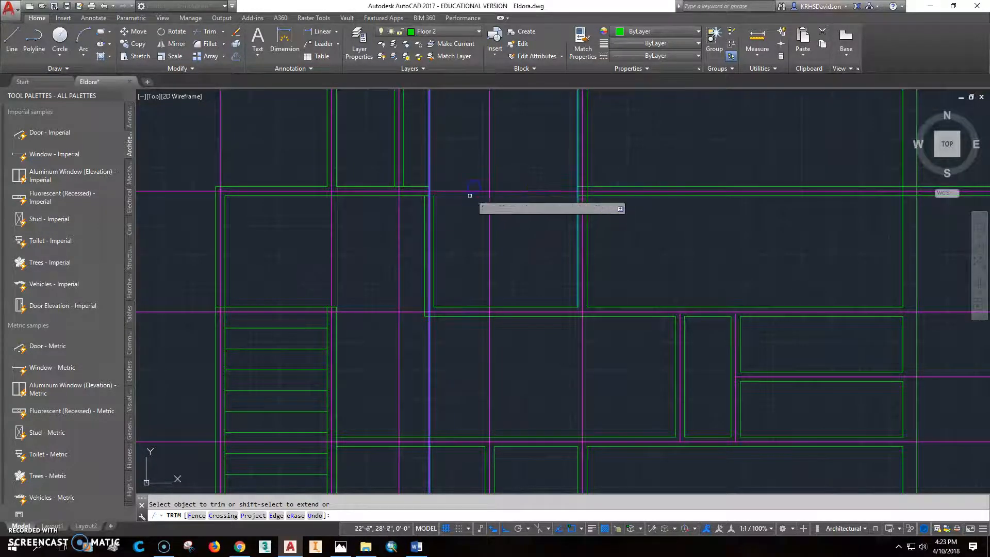
key(Escape)
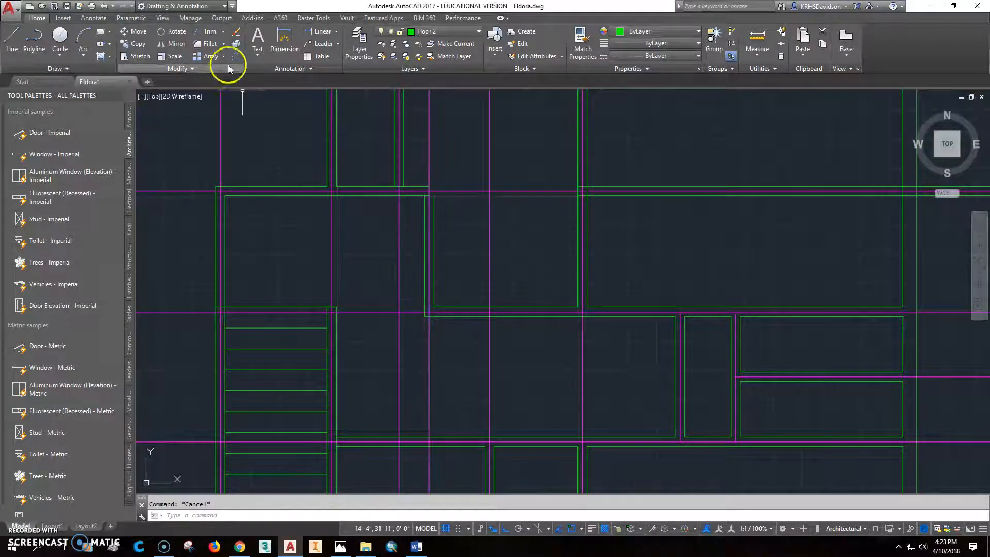
- Fillet the upper ends of the bathroom's left wall lines with the two lines of the horizontal wall above the stairs
click(208, 45)
click(425, 204)
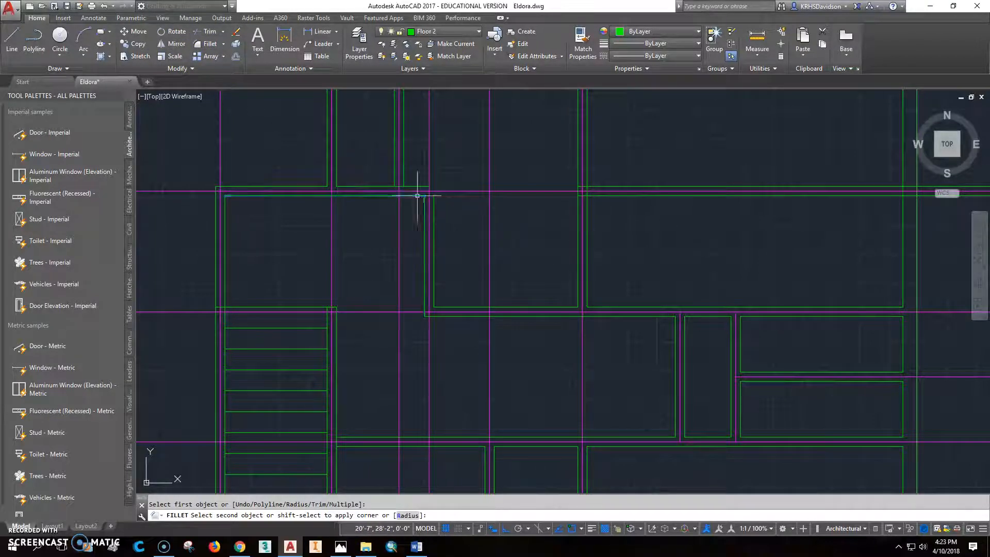
right_click(418, 173)
click(434, 178)
click(419, 186)
click(433, 215)
key(Escape)
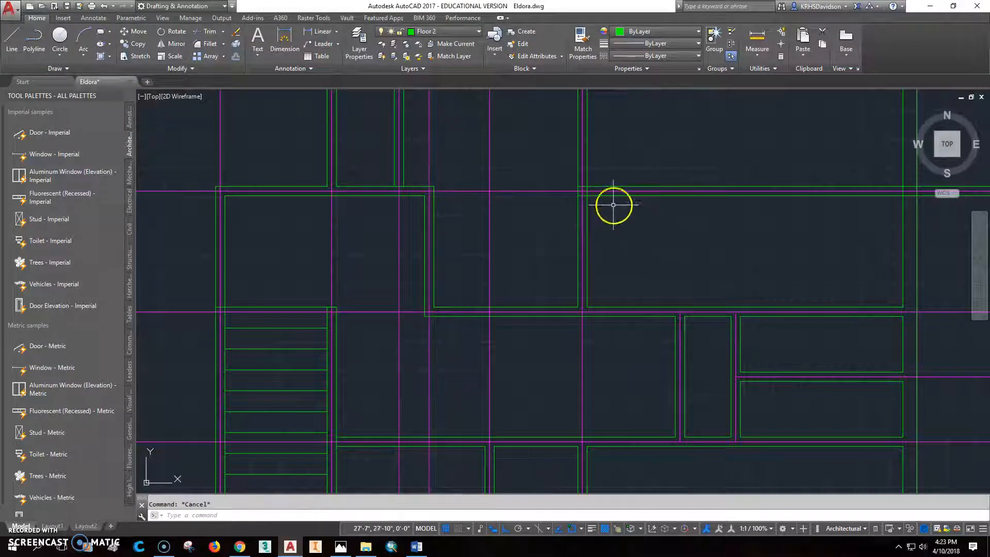
- Trim the leftover horizontal wall ends inside the bathroom's right wall, using that wall's right line as the cutting edge
click(208, 32)
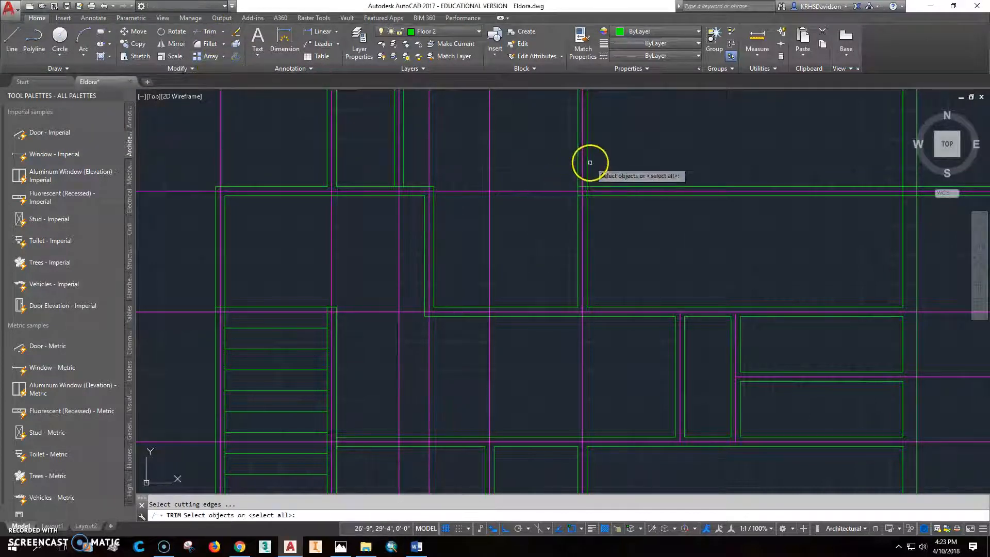
click(587, 162)
key(Return)
scroll(585, 176, up, 4)
click(586, 170)
click(581, 148)
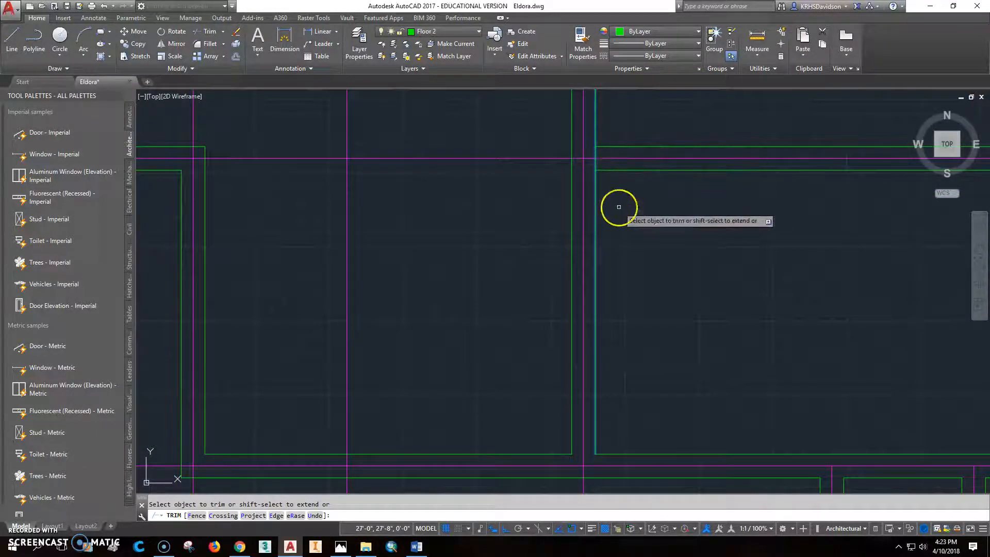
key(Escape)
scroll(639, 260, down, 4)
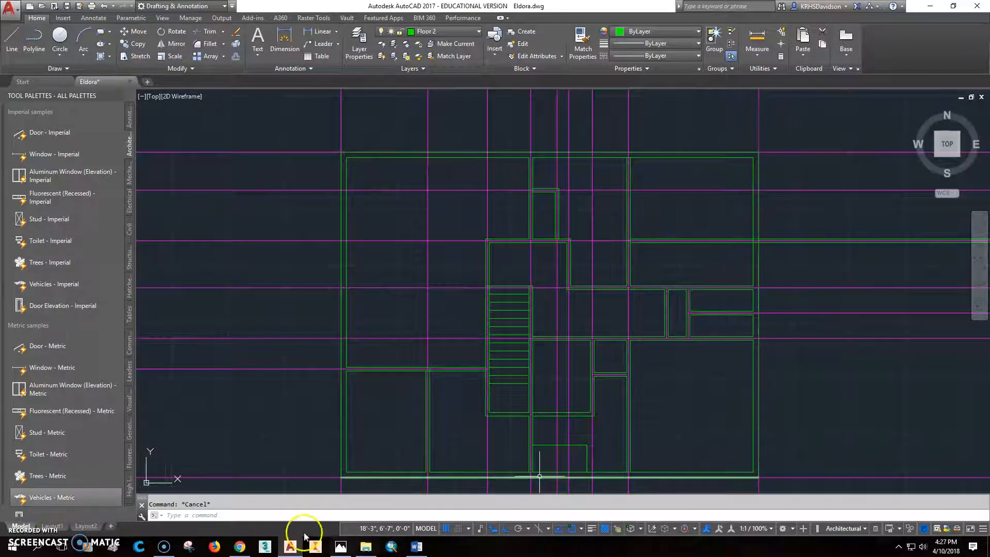
- Check the bathroom's tub/shower on the floor plan image in Photos, and return to AutoCAD
click(341, 547)
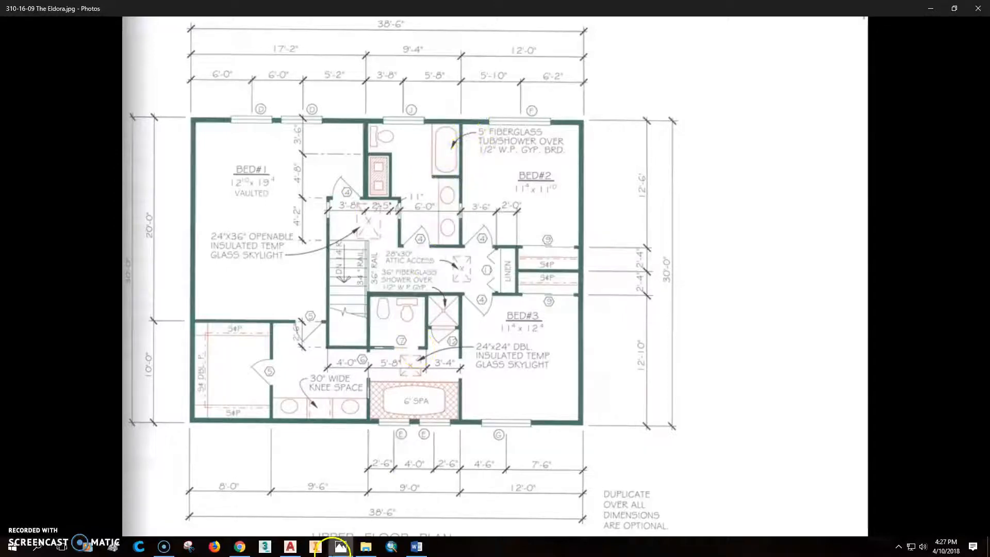
click(292, 548)
middle_drag(597, 239, 530, 243)
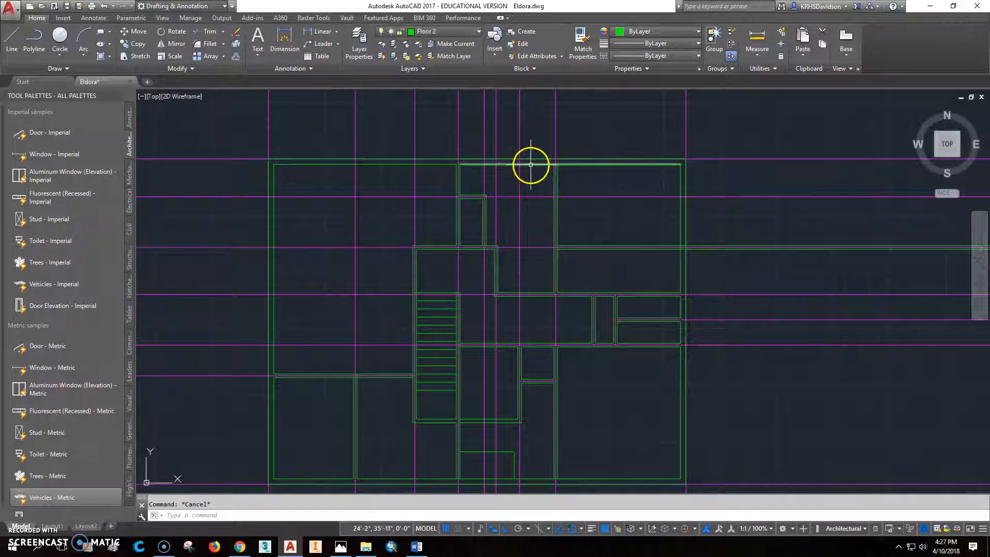
- Offset the inner line of the upper exterior wall over the bathroom 5' downward for the tub's length
click(237, 56)
text(5')
key(Return)
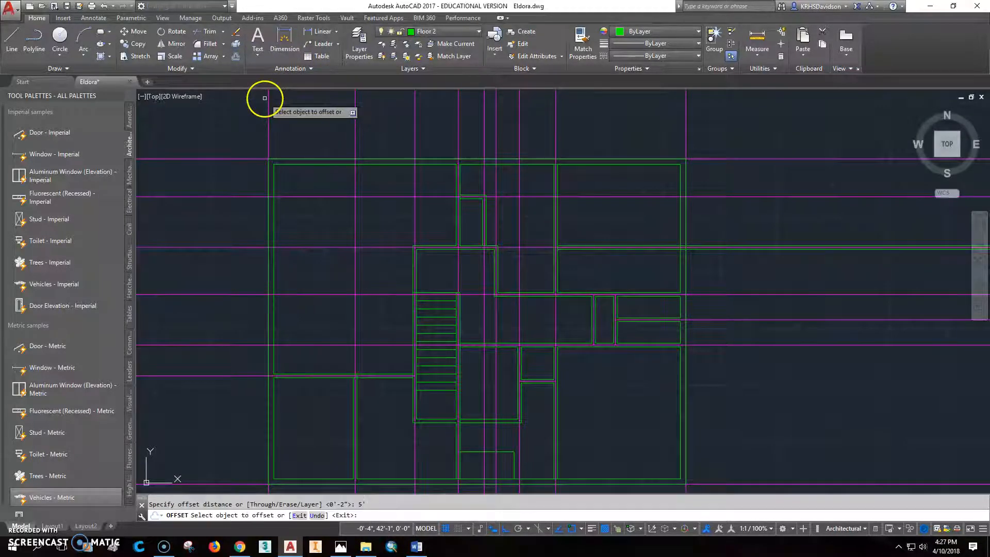
click(538, 164)
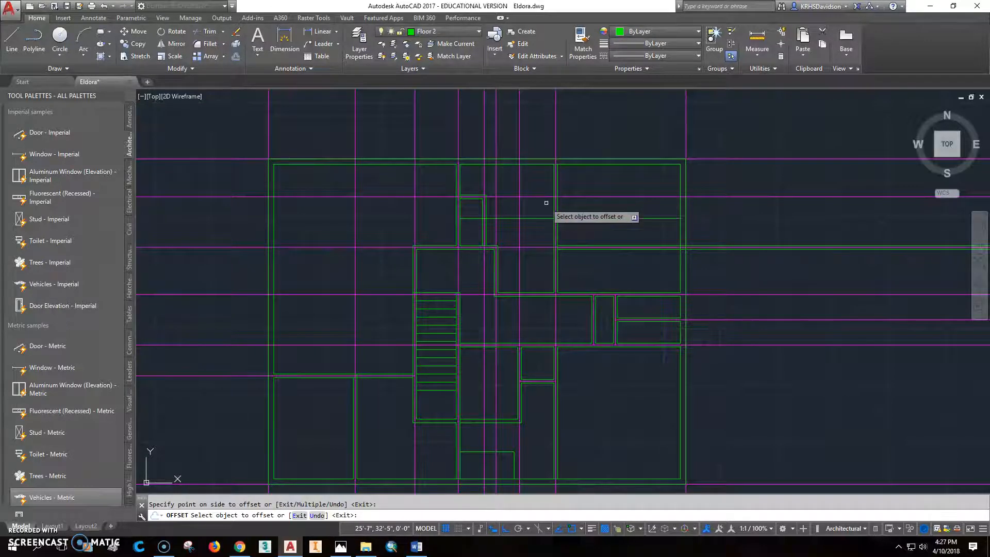
click(236, 56)
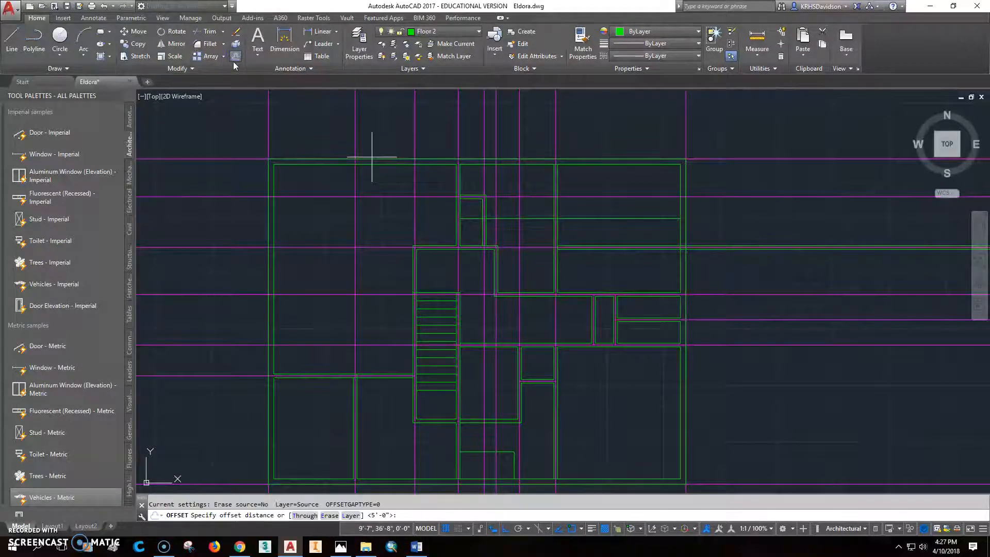
text(30")
key(Return)
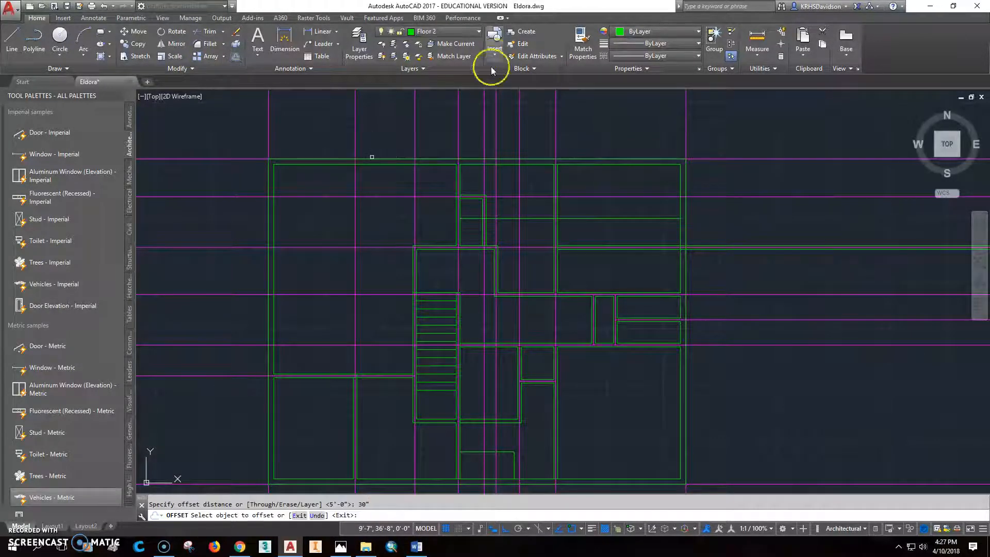
right_click(542, 218)
click(557, 225)
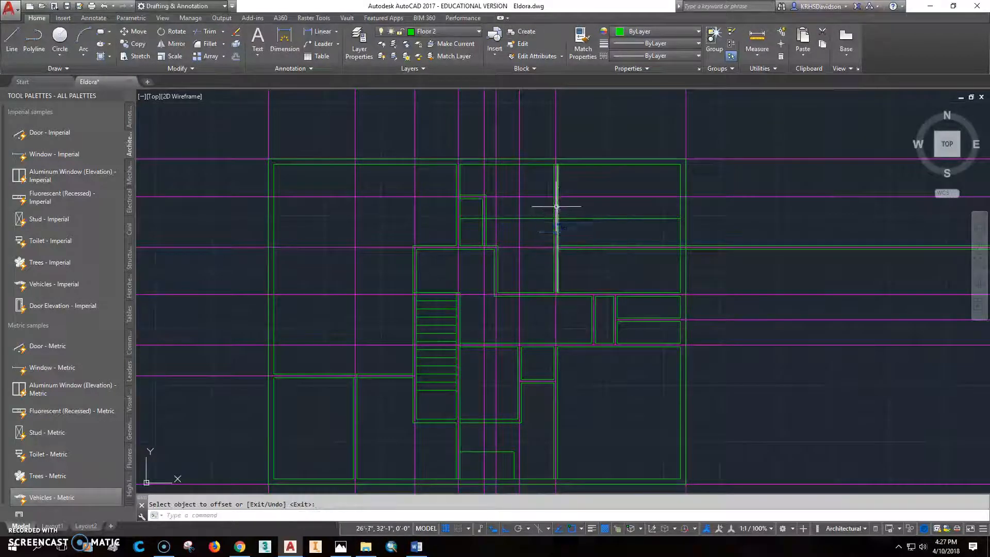
- Offset the left line of the bathroom's right wall 30" to the left for the tub's width
right_click(541, 207)
click(588, 205)
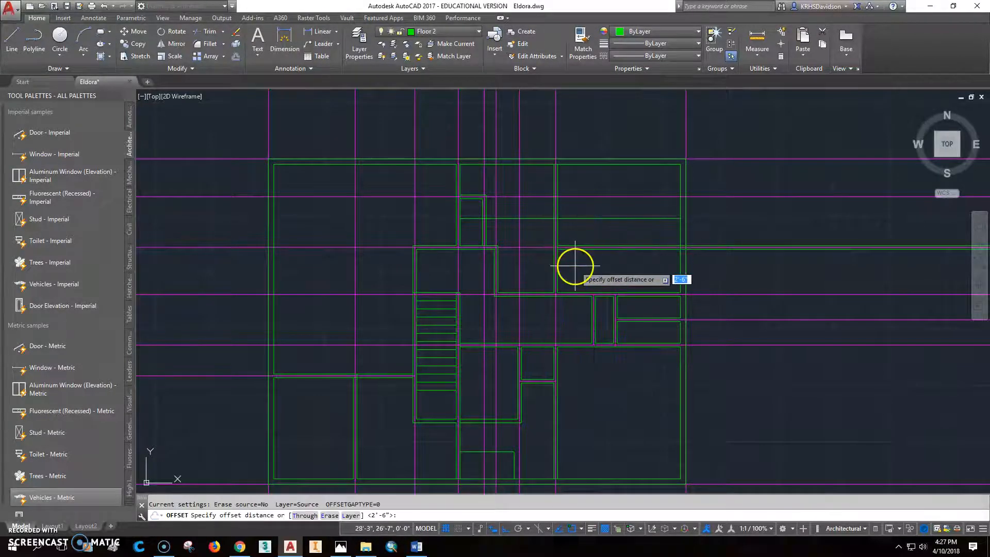
text(30")
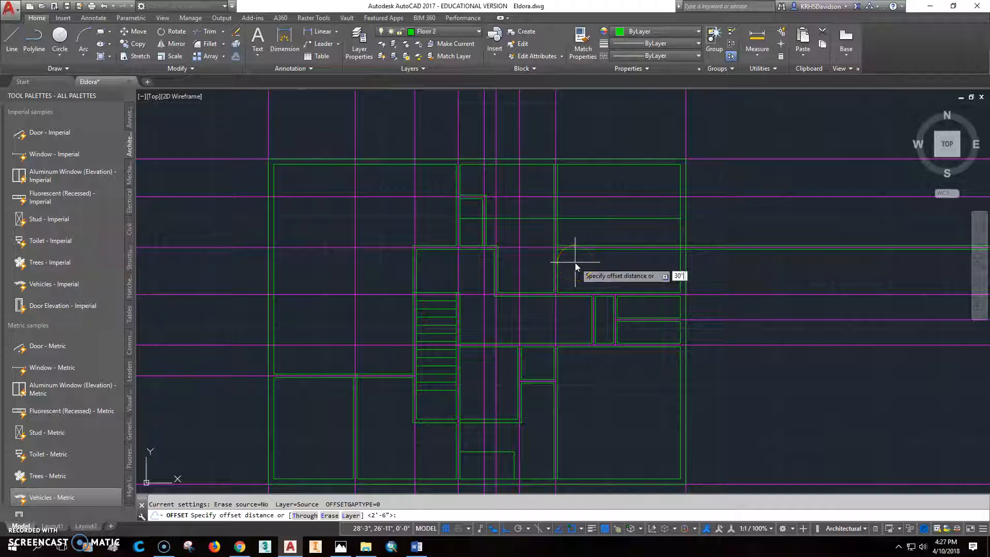
key(Return)
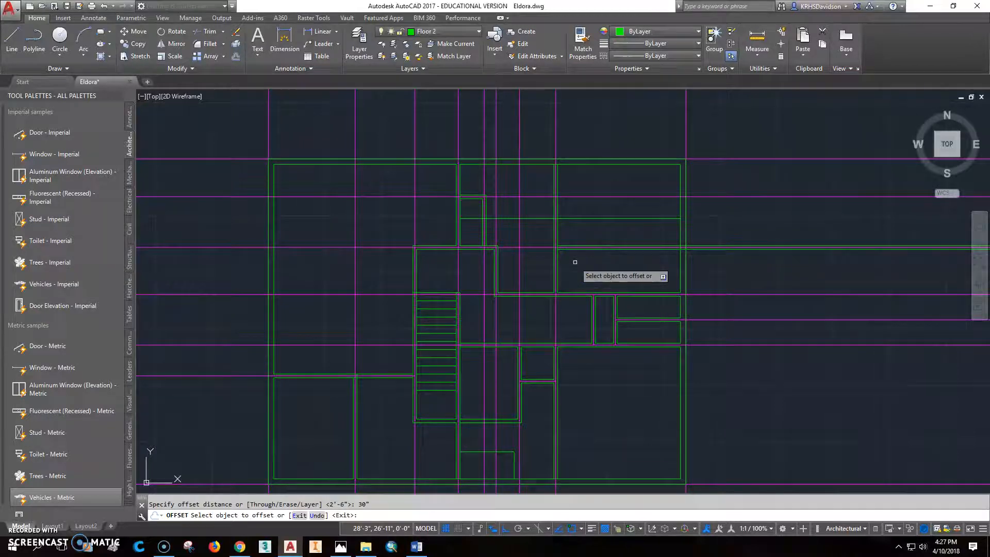
click(553, 205)
key(Escape)
scroll(534, 223, up, 2)
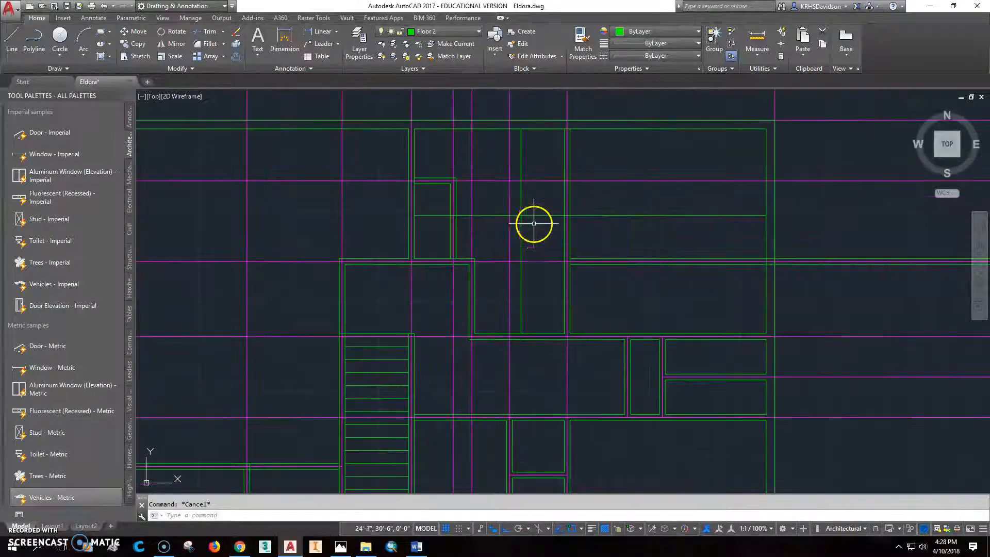
- Fillet the tub/shower's two offset lines with a zero radius to form its square lower-left corner
scroll(527, 223, up, 2)
click(206, 44)
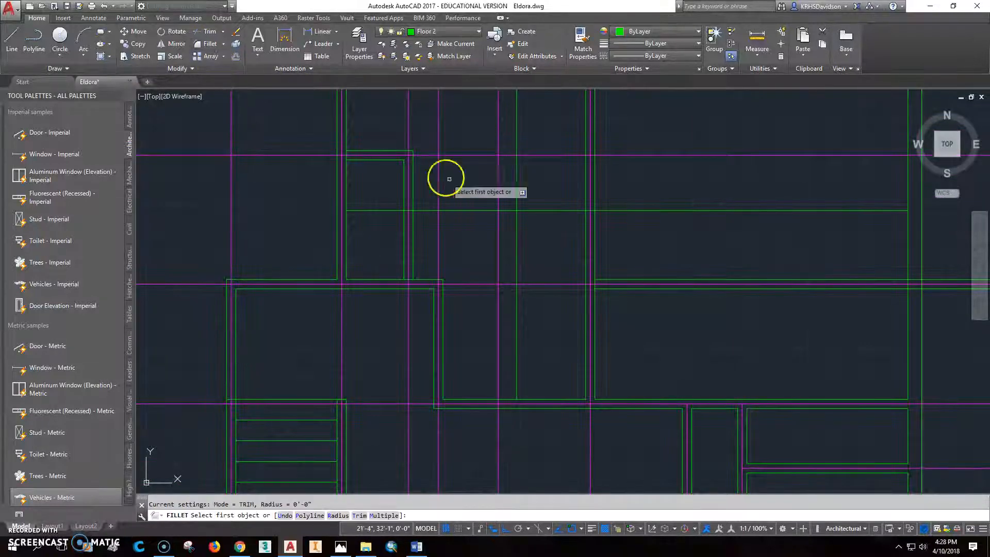
click(516, 194)
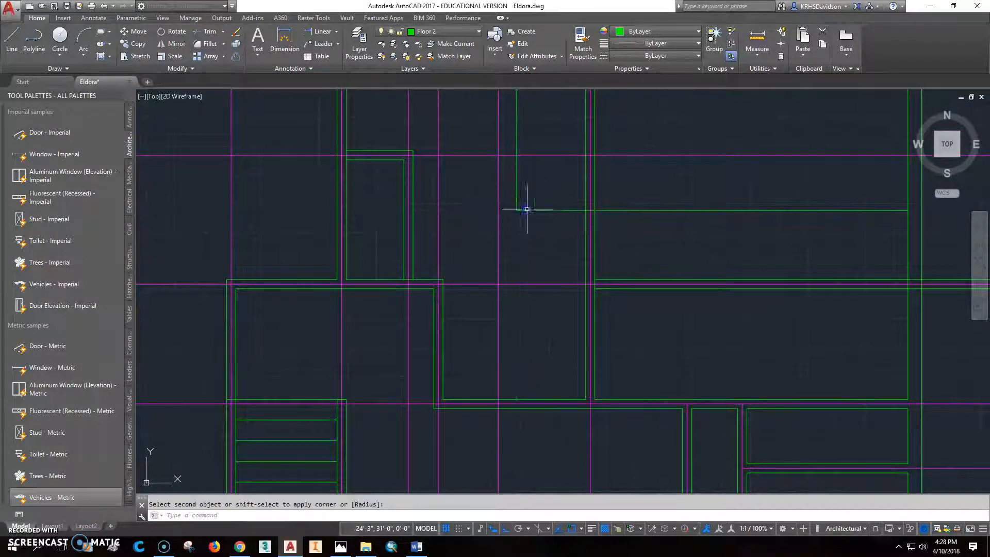
mouse_move(459, 249)
middle_down()
mouse_move(429, 265)
mouse_move(428, 277)
middle_up()
- Trim the tub/shower's lower line beyond the bathroom's right wall, using that wall's left line as the cutting edge
click(208, 31)
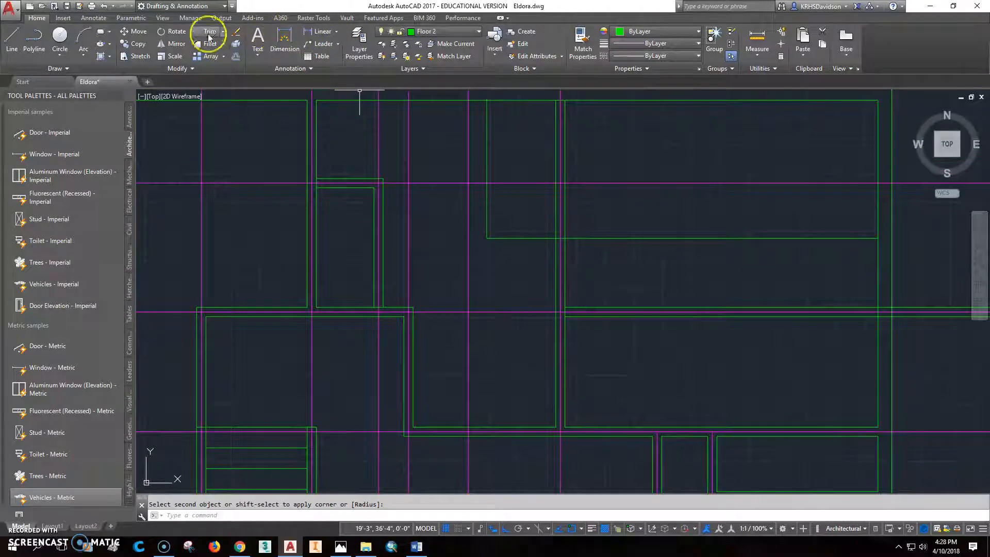
click(556, 214)
key(Return)
click(633, 238)
key(Escape)
middle_drag(568, 254, 531, 235)
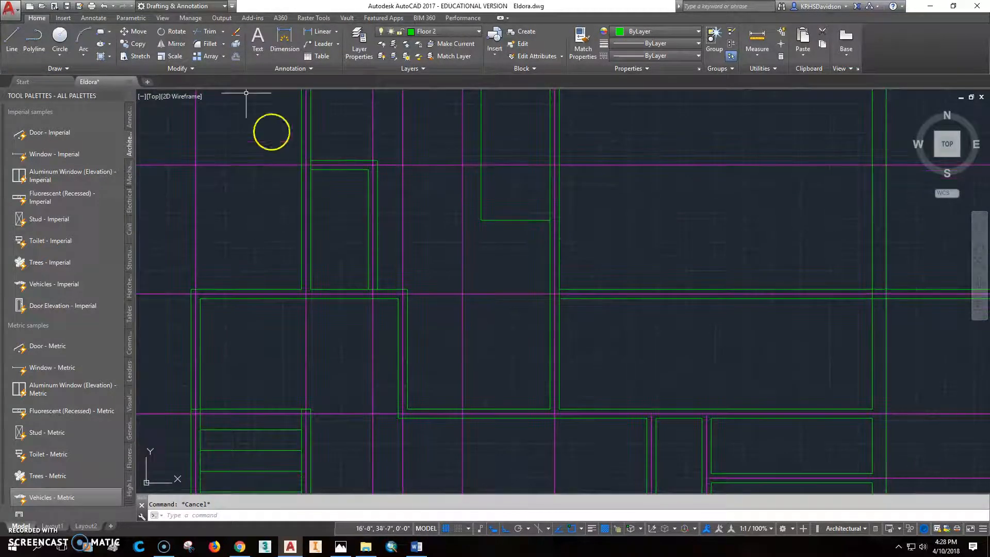
- Offset the tub/shower's lower line 4" downward to form the short wall below the tub
click(236, 58)
key(Return)
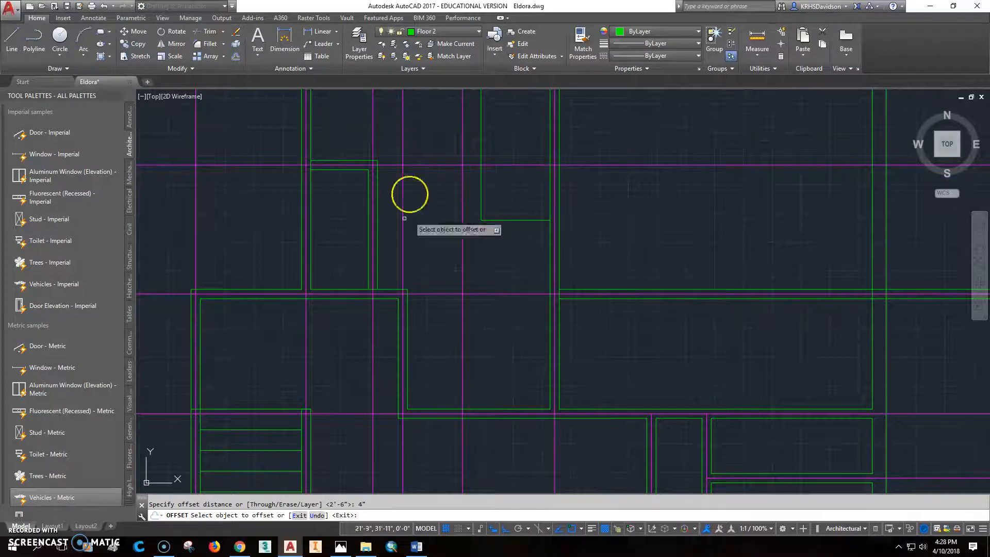
click(516, 220)
click(516, 238)
key(Escape)
- Draw a line from the tub/shower's lower-left corner down to the offset line, closing the short wall's left end
text(l)
key(Return)
click(481, 221)
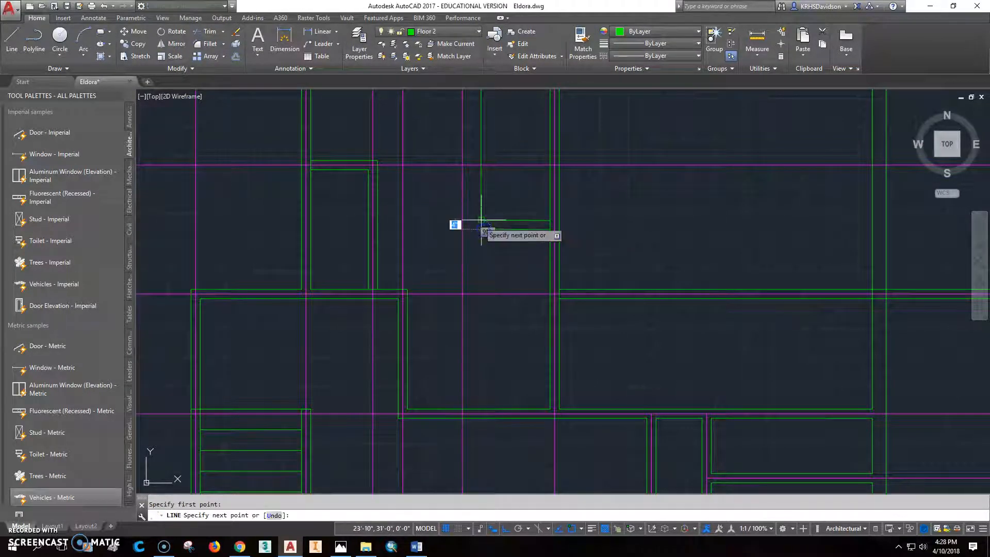
key(Escape)
key(Escape)
middle_drag(527, 244, 524, 260)
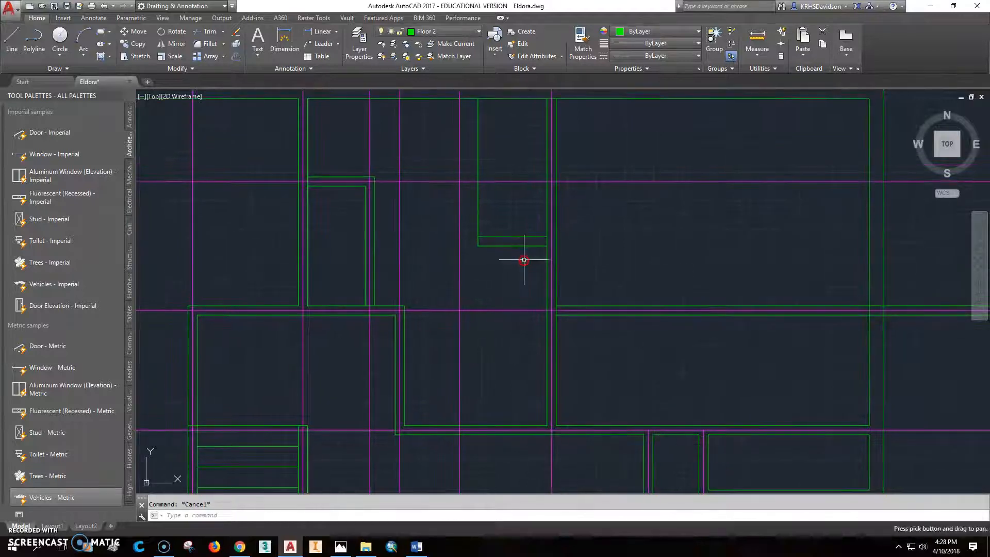
- Offset the short wall's lower line 2" upward to create the wall's center line
scroll(512, 250, up, 2)
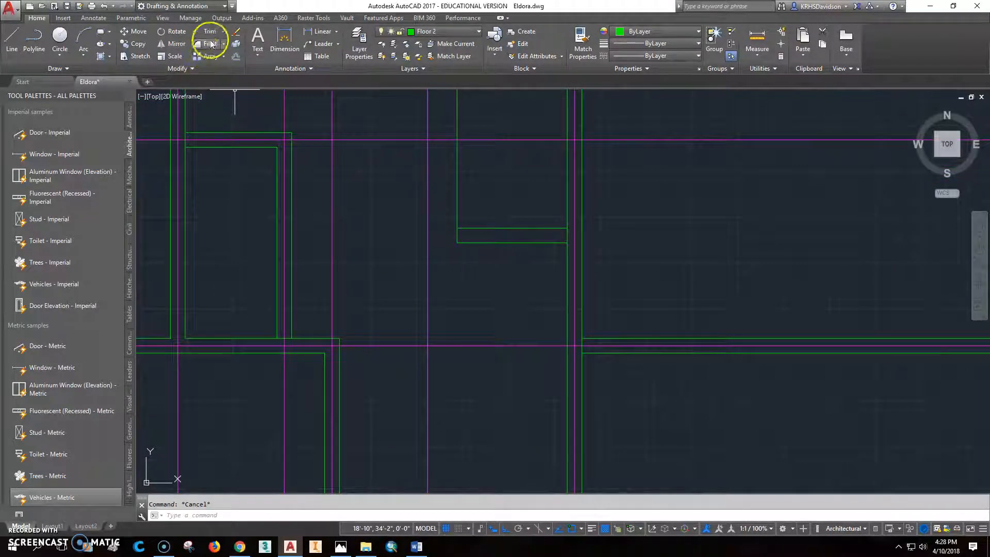
click(235, 57)
text(2)
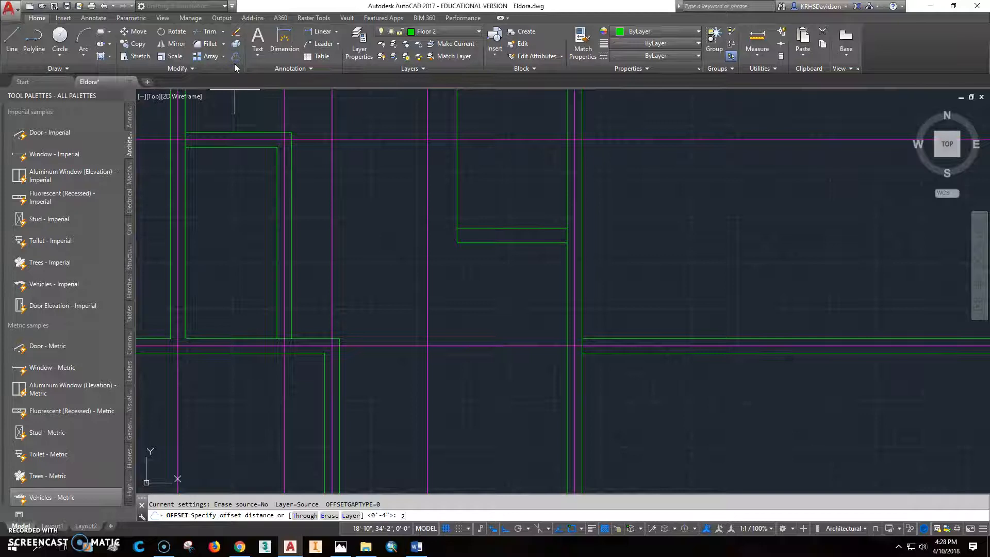
text(")
key(Return)
click(526, 242)
key(Escape)
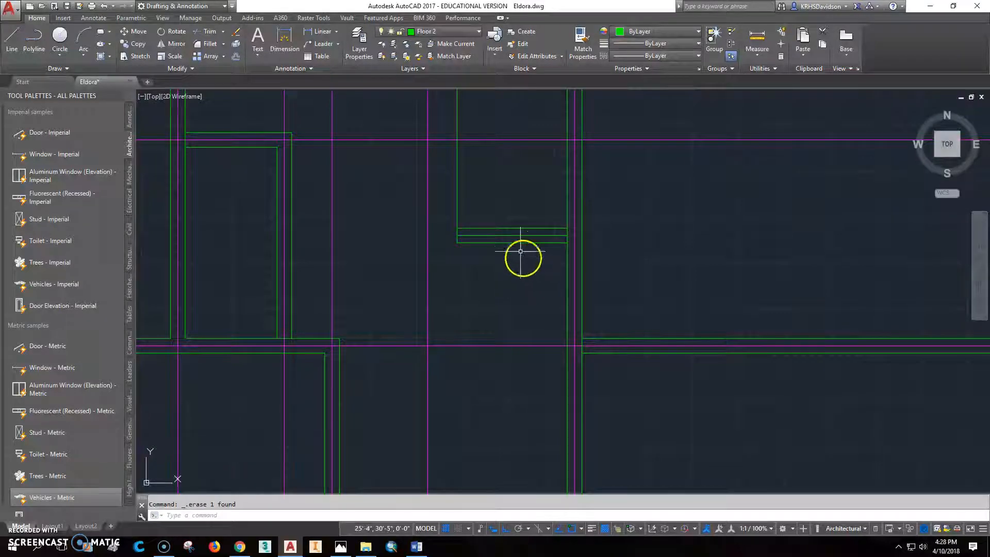
- Move the short wall's center line to layer Const2 and stretch its right end perpendicular to the right wall's center line
scroll(521, 251, up, 2)
click(531, 228)
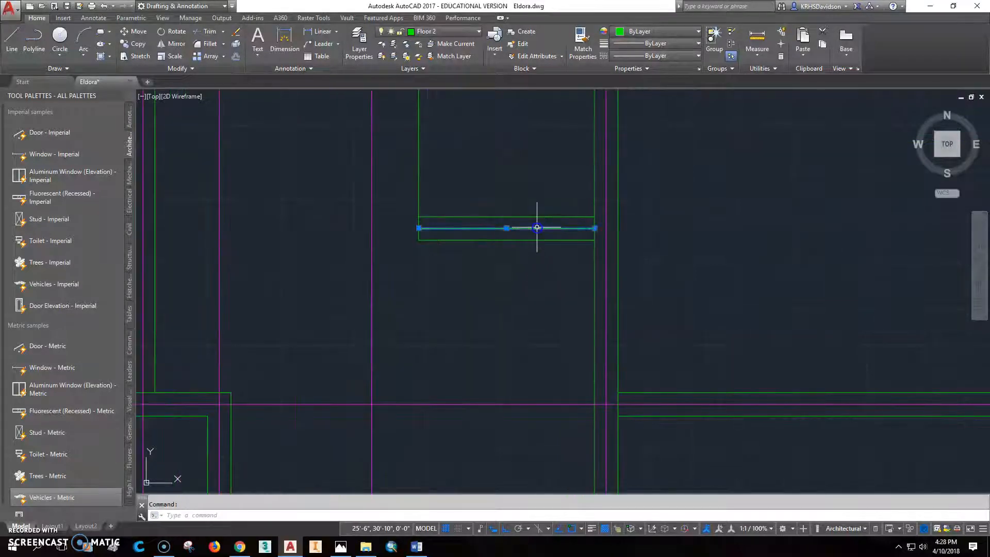
click(436, 31)
click(447, 56)
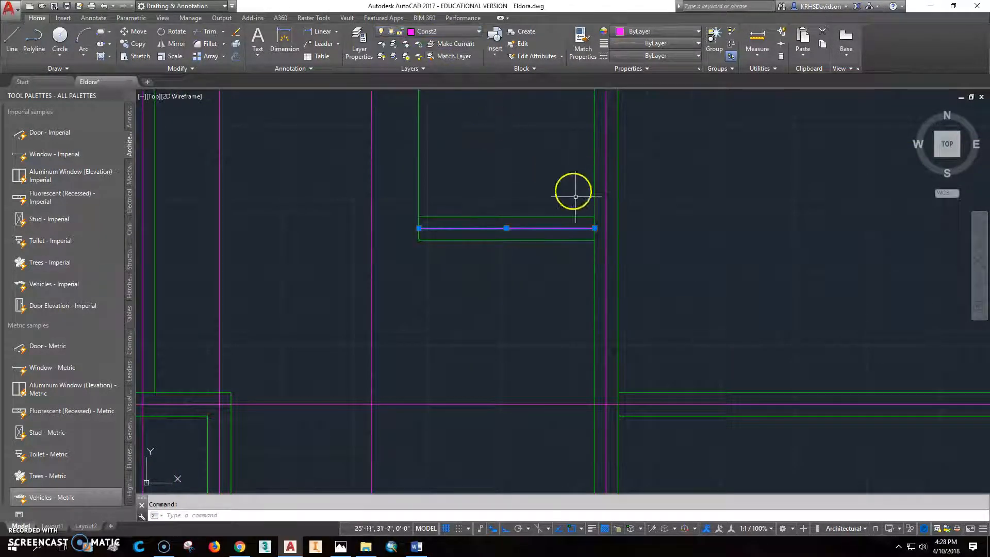
click(595, 227)
shift+right_click(640, 224)
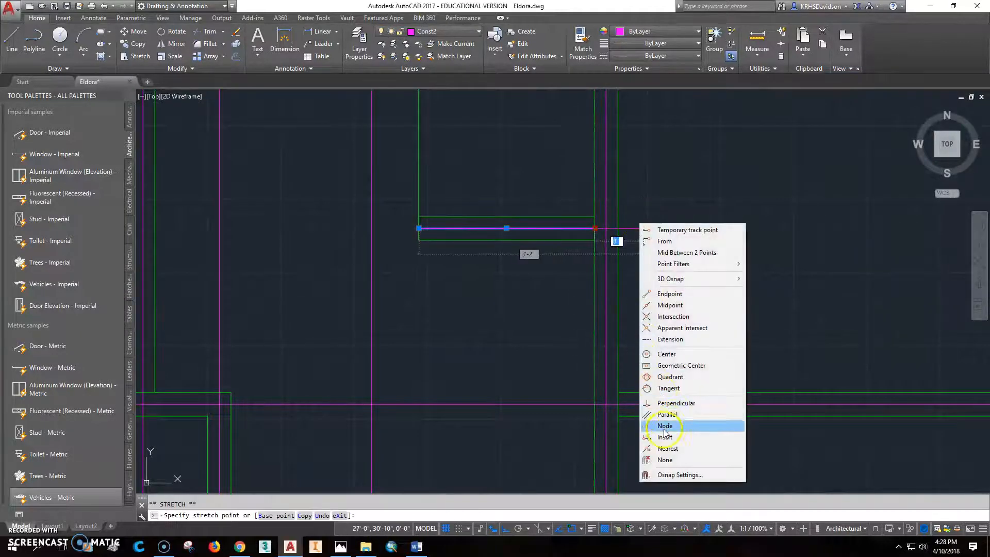
click(673, 403)
click(604, 231)
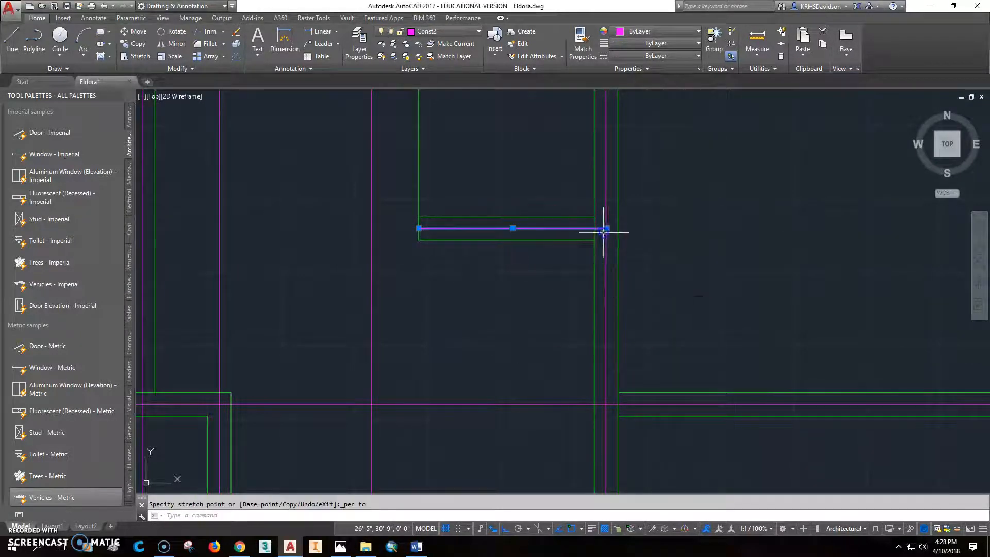
- Trim the bathroom right wall's left line between the short wall's two lines
click(208, 31)
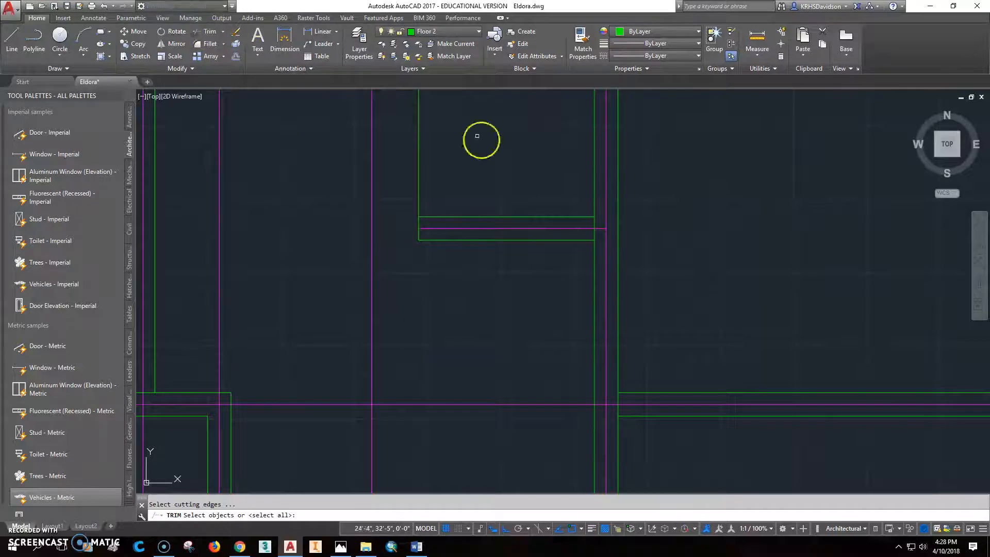
click(556, 216)
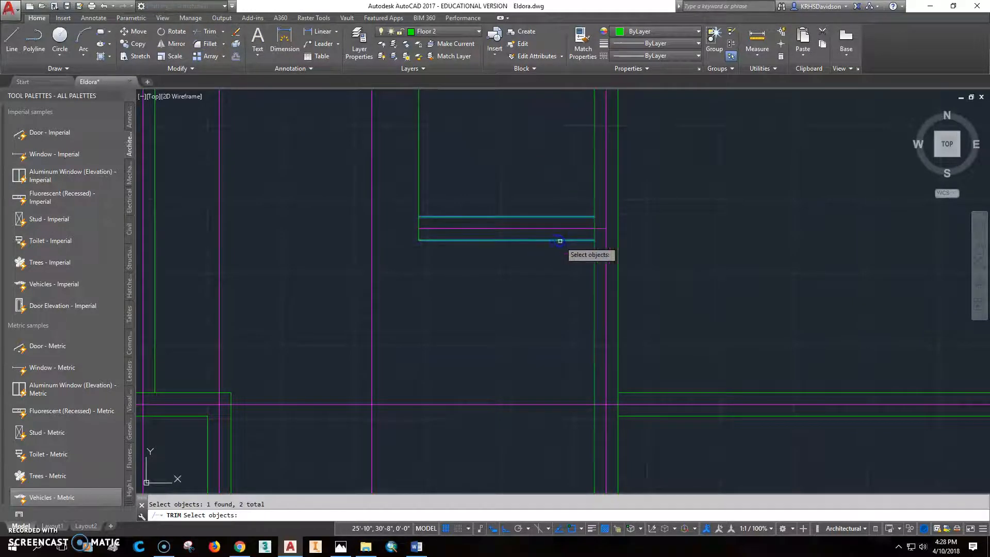
key(Return)
key(Escape)
scroll(553, 272, down, 2)
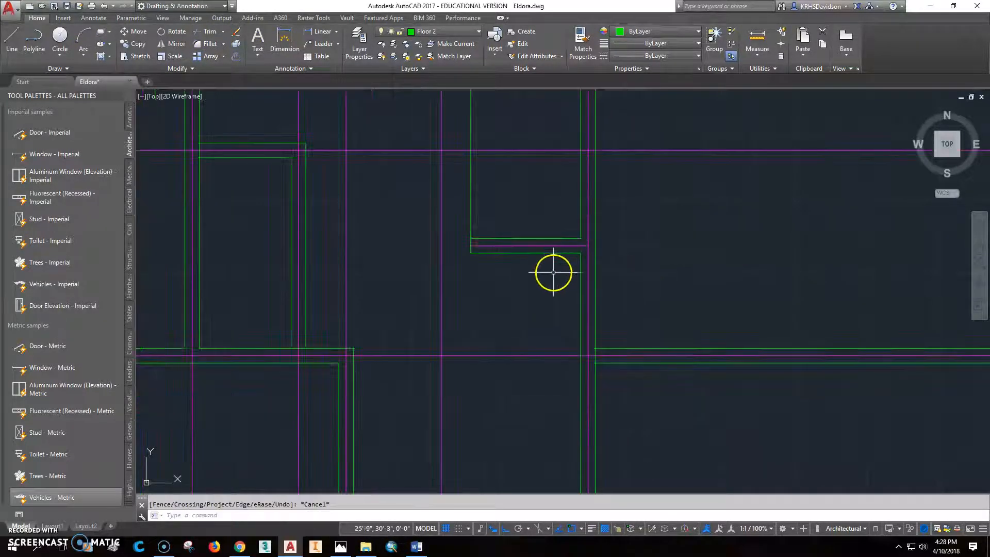
- Freeze the Const2 layer to hide the magenta construction lines of the second floor
scroll(553, 272, down, 2)
scroll(516, 326, down, 2)
mouse_move(524, 308)
middle_down()
mouse_move(592, 184)
mouse_move(593, 225)
middle_up()
scroll(594, 224, down, 2)
middle_drag(636, 249, 626, 226)
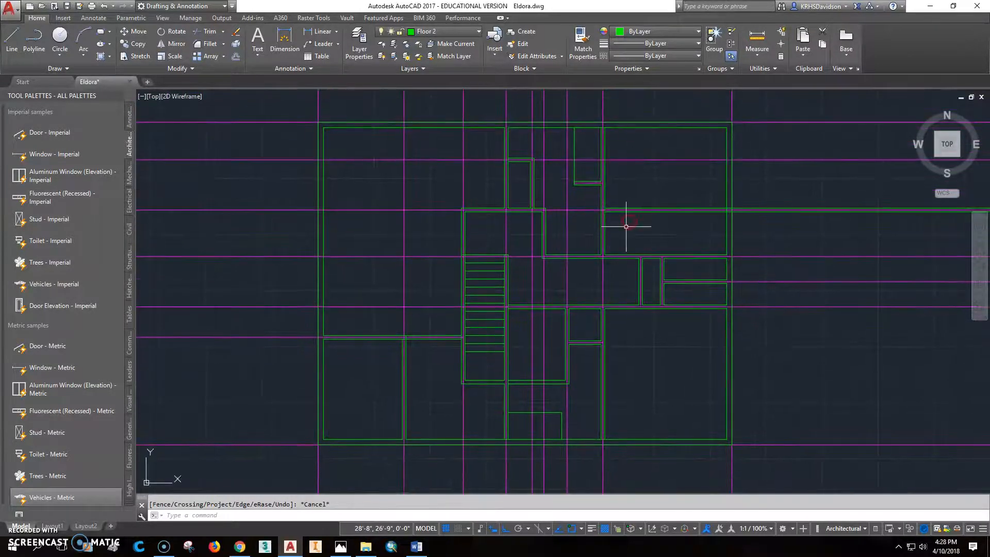
click(425, 91)
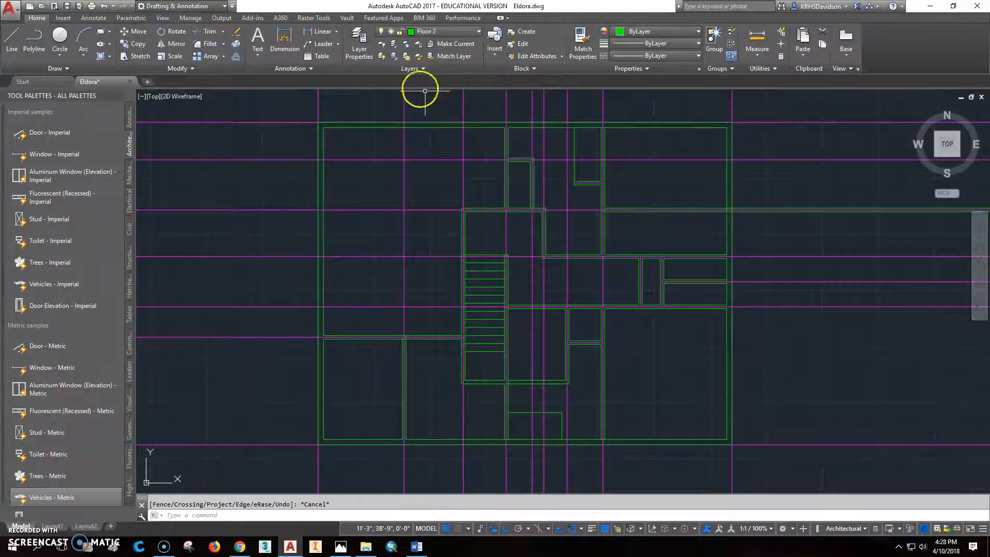
click(454, 33)
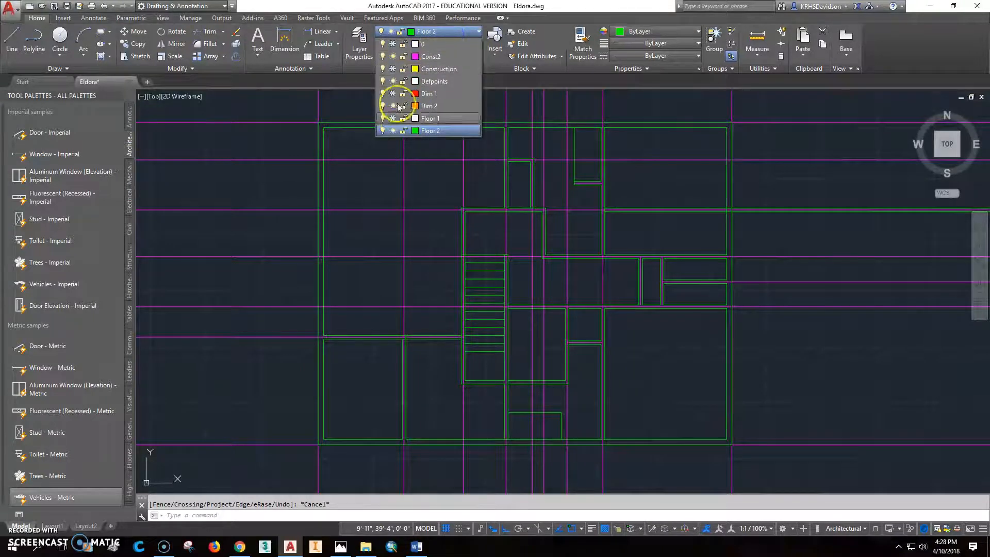
click(393, 56)
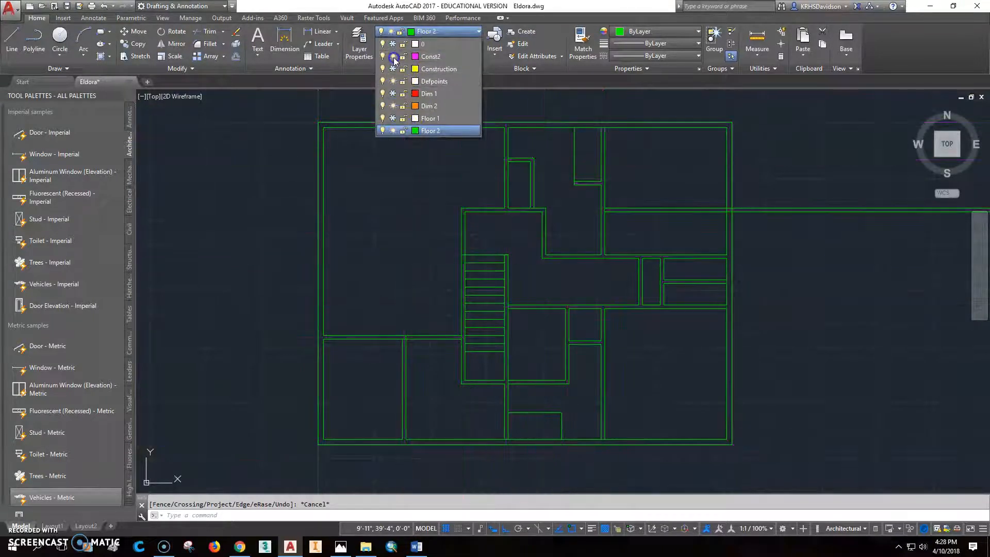
click(487, 159)
- Erase the two leftover horizontal lines crossing the upper-right bedroom and extending past the house's right side
middle_drag(730, 243, 612, 235)
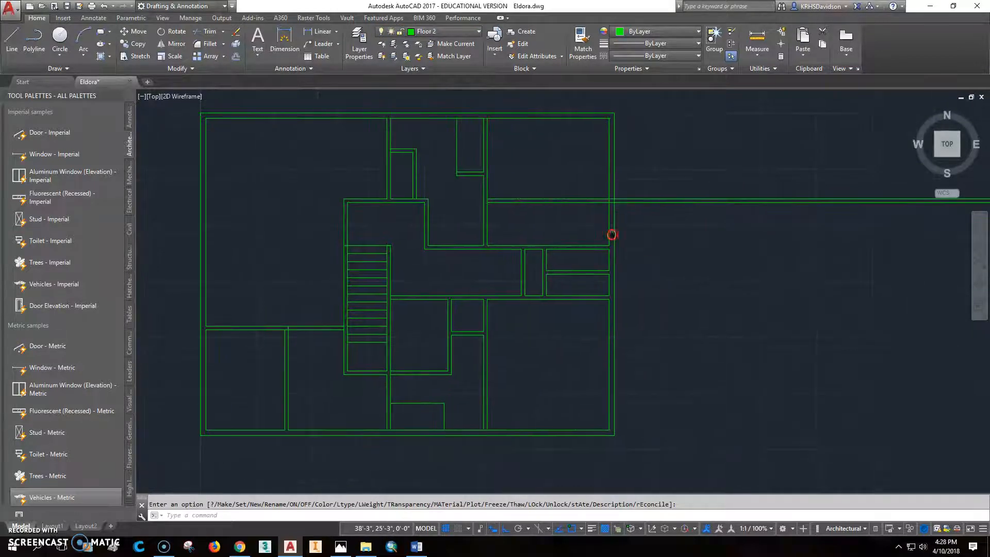
click(572, 215)
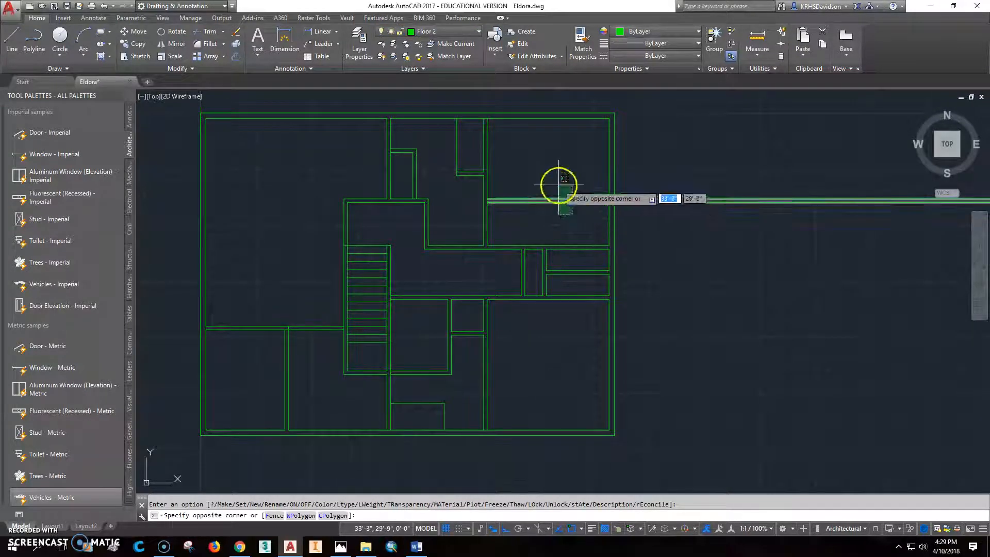
key(Delete)
mouse_move(530, 261)
middle_down()
mouse_move(658, 255)
mouse_move(658, 269)
middle_up()
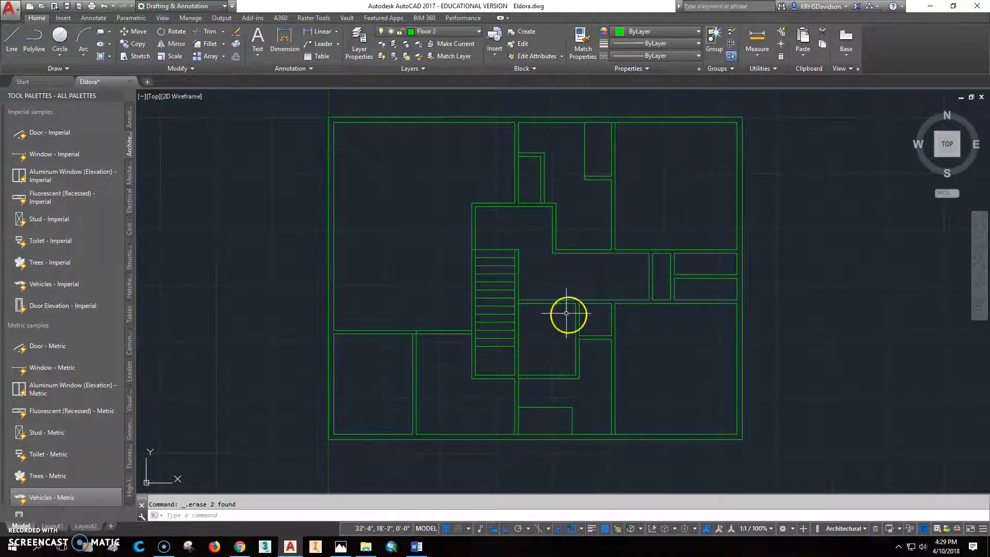
- Check the upper floor plan image in Photos, and return to AutoCAD
click(340, 547)
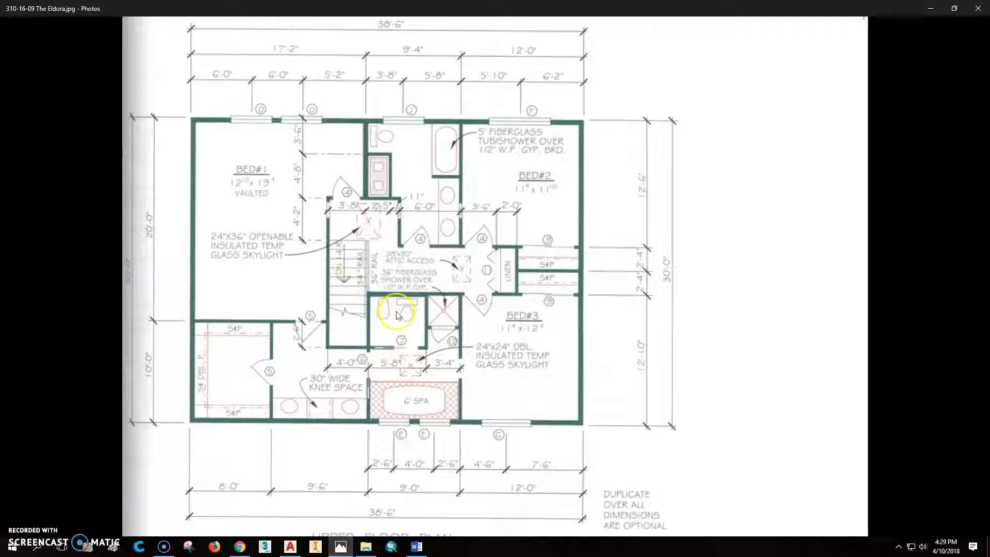
click(291, 547)
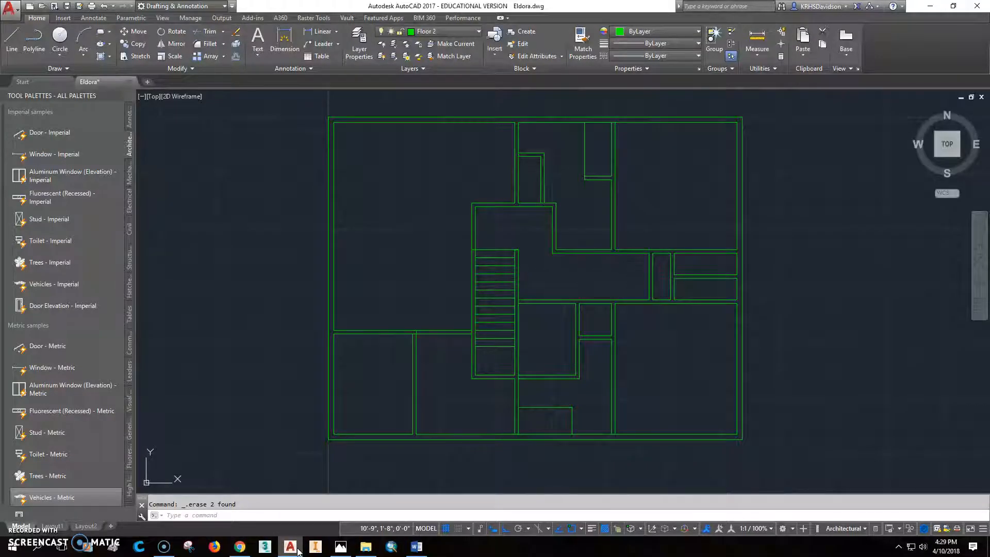
- Shorten the stairs' top line so its left end meets the inner line of the left stair wall
scroll(471, 262, up, 4)
click(475, 244)
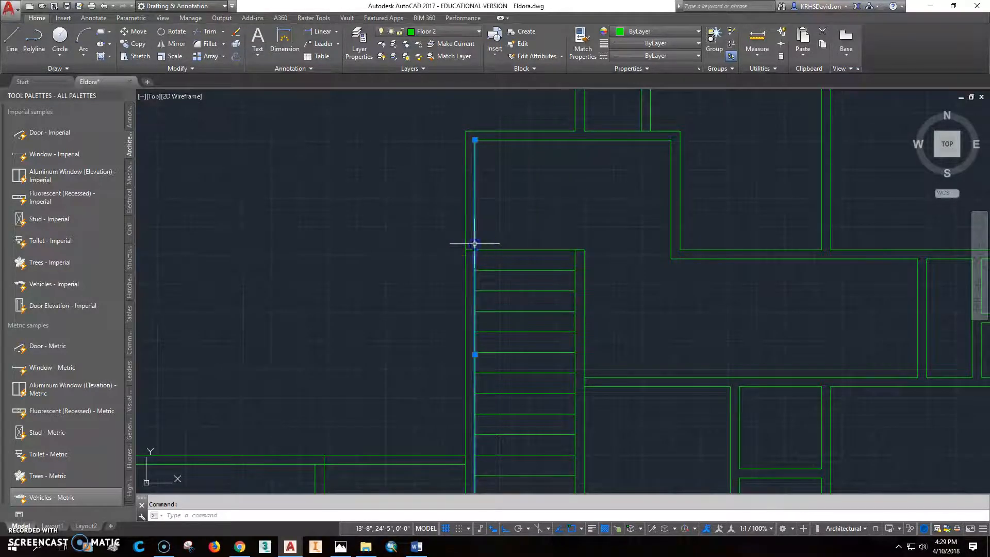
key(Escape)
click(472, 249)
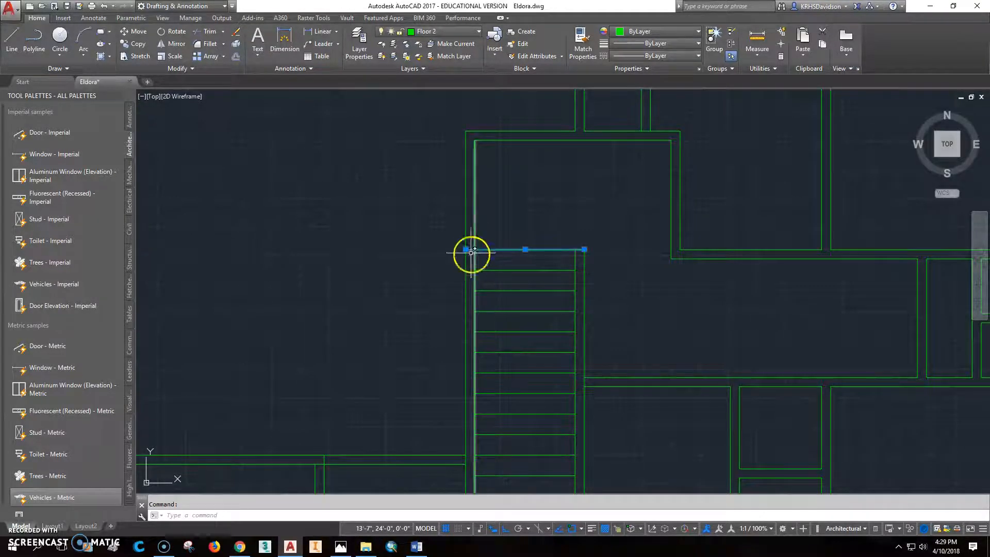
click(466, 250)
key(Escape)
- Trim the wall lines crossing the junctions around the upper bathroom, the central rooms and the right-hand bedrooms
scroll(575, 276, down, 3)
scroll(522, 246, up, 2)
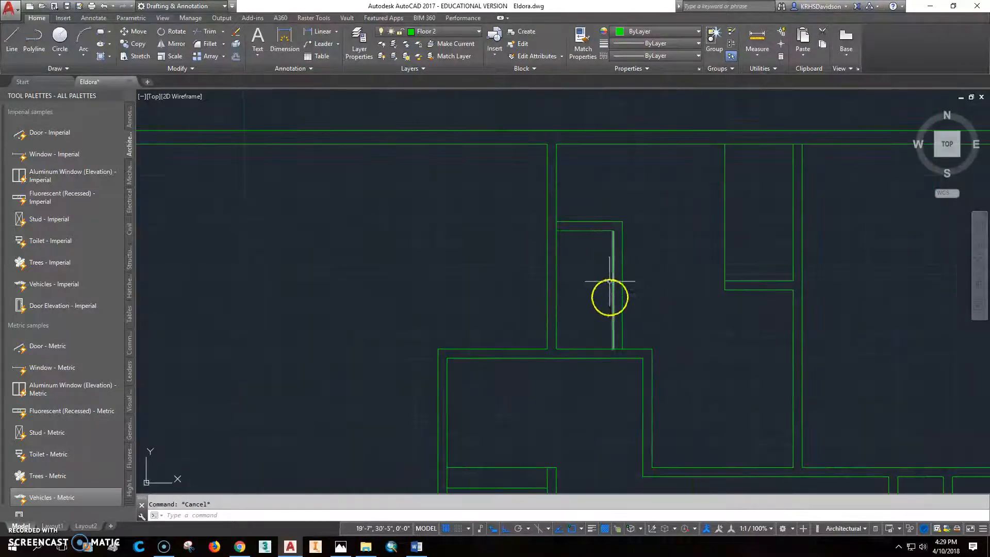
click(212, 33)
key(Return)
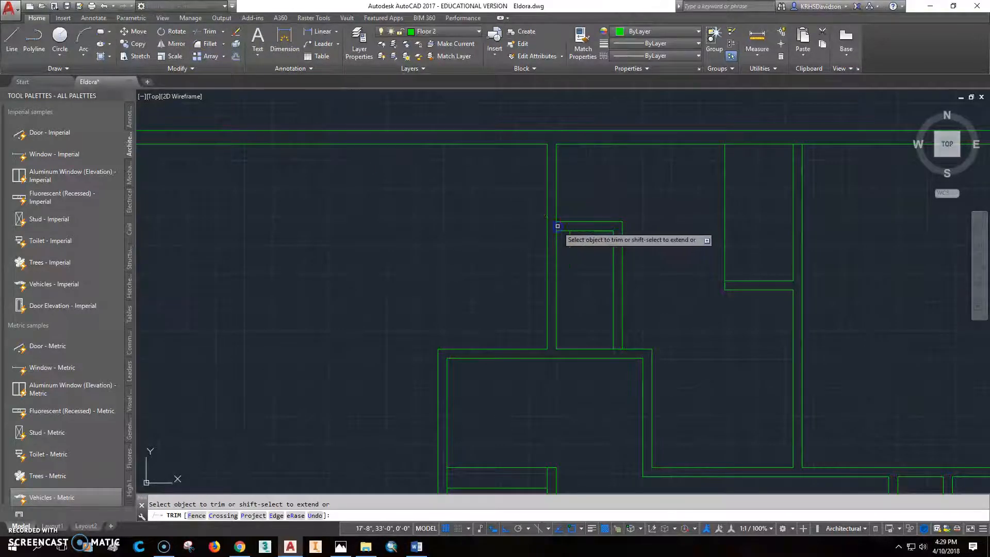
mouse_move(737, 316)
middle_down()
mouse_move(725, 294)
mouse_move(665, 317)
middle_up()
mouse_move(737, 300)
middle_down()
mouse_move(680, 206)
mouse_move(572, 184)
mouse_move(654, 188)
middle_up()
middle_drag(660, 354, 633, 268)
scroll(630, 196, up, 3)
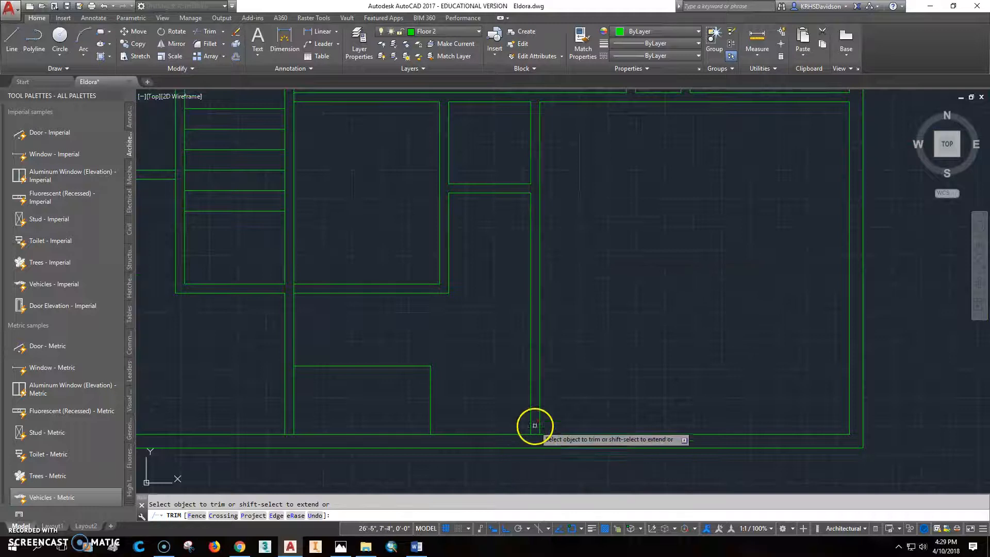
- Trim the remaining wall lines crossing the junctions around the spa area, the lower-left rooms, the stair wall and the left bedroom
middle_drag(342, 406, 457, 370)
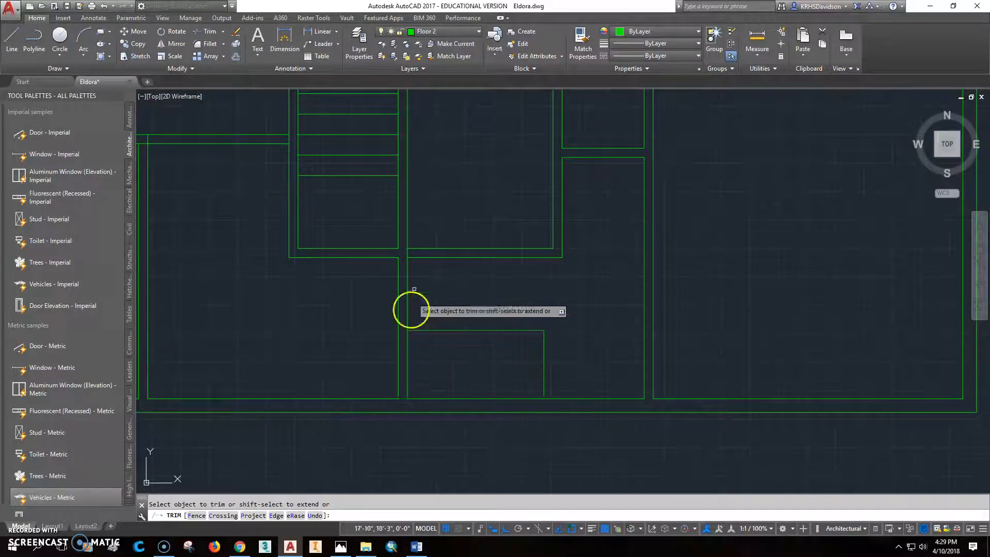
scroll(471, 270, down, 2)
middle_drag(452, 274, 598, 280)
scroll(418, 193, up, 2)
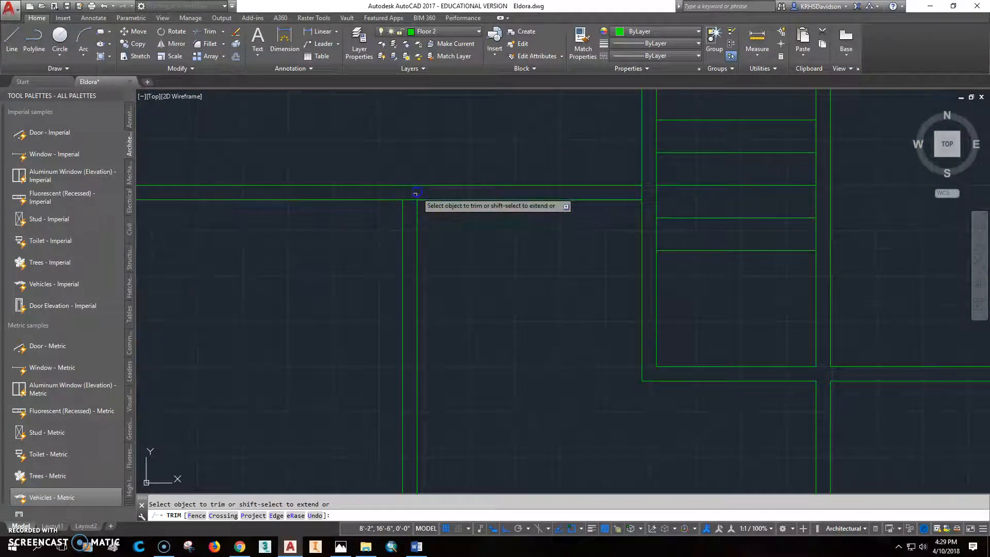
click(645, 192)
scroll(644, 213, down, 1)
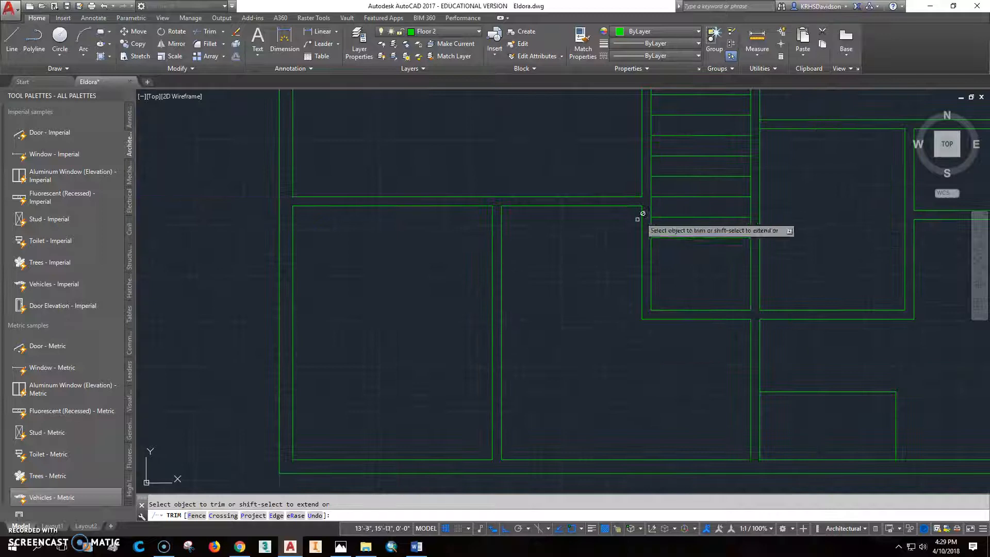
middle_drag(422, 306, 431, 416)
middle_drag(431, 214, 433, 418)
scroll(506, 250, down, 1)
scroll(510, 223, down, 1)
mouse_move(511, 223)
middle_down()
mouse_move(441, 247)
mouse_move(426, 227)
middle_up()
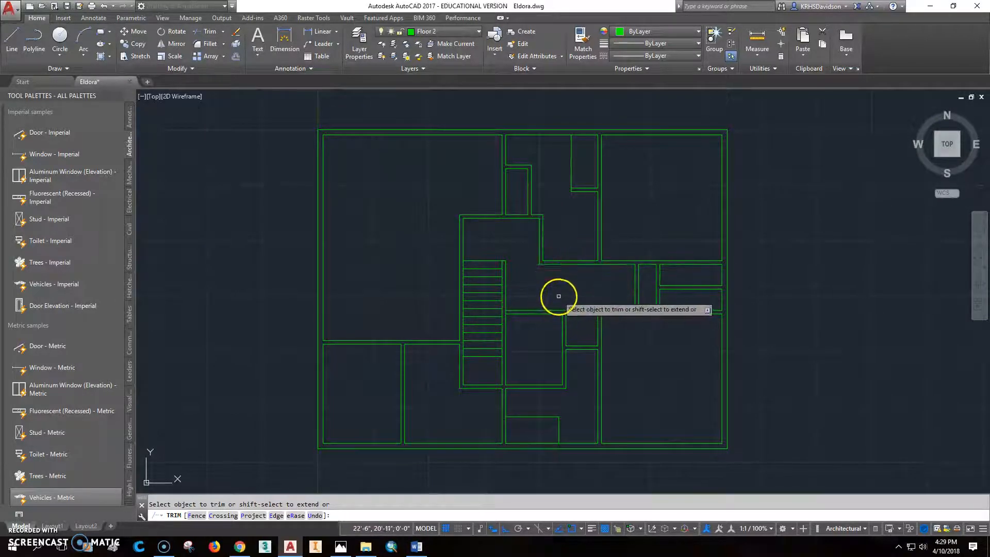
- Finish trimming, then thaw the Floor 1 layer to compare the first-floor plan with the second-floor walls
right_click(555, 280)
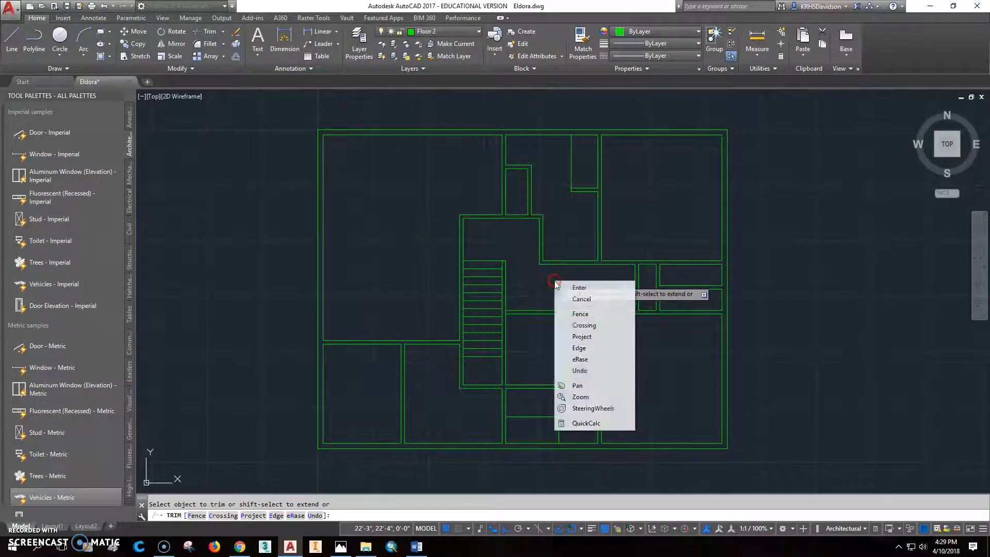
click(578, 282)
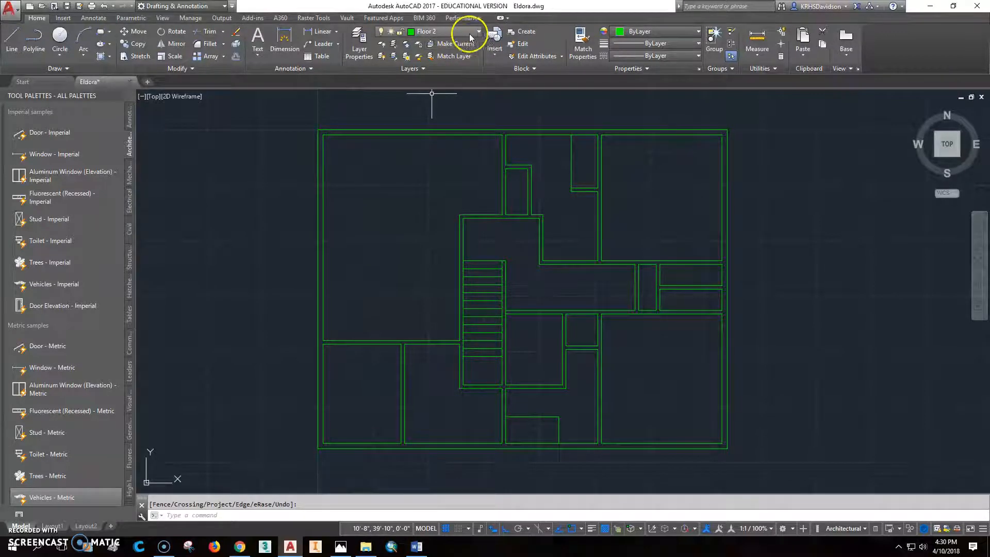
click(439, 31)
click(394, 119)
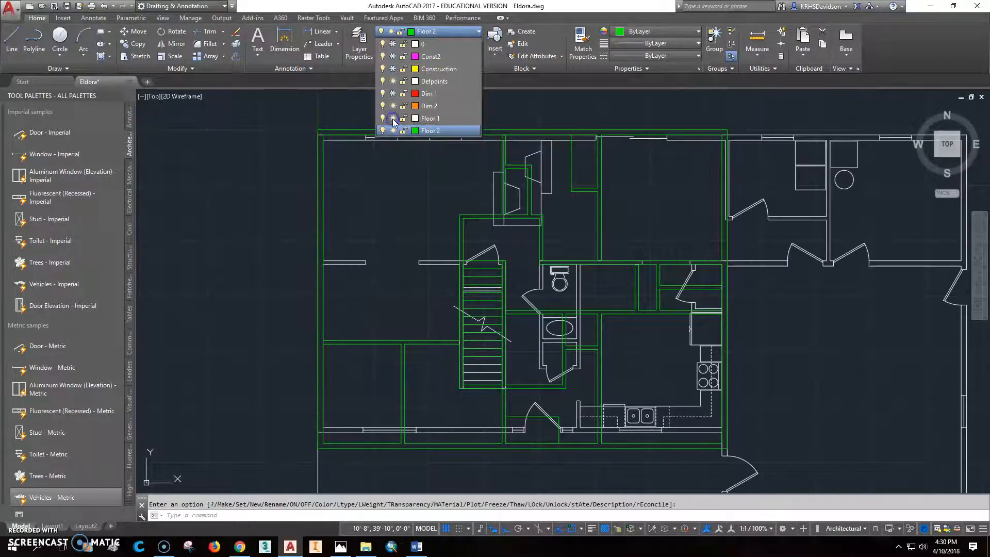
click(604, 376)
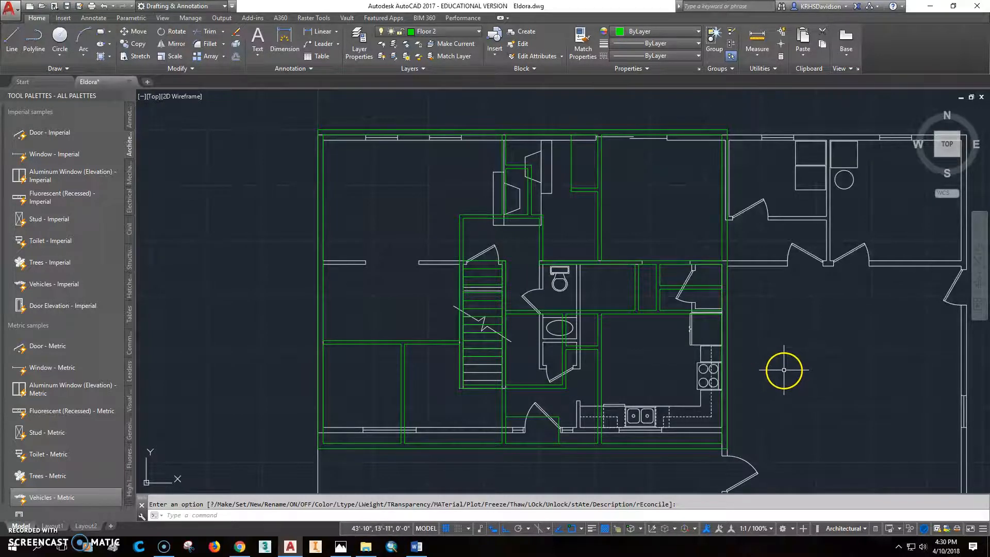
scroll(768, 361, down, 2)
scroll(778, 334, up, 2)
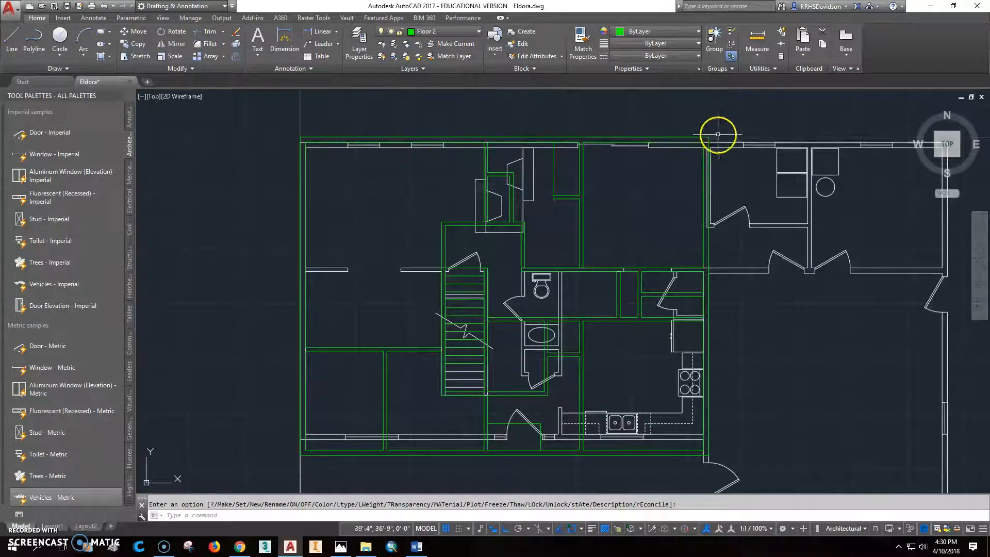
middle_drag(768, 336, 749, 197)
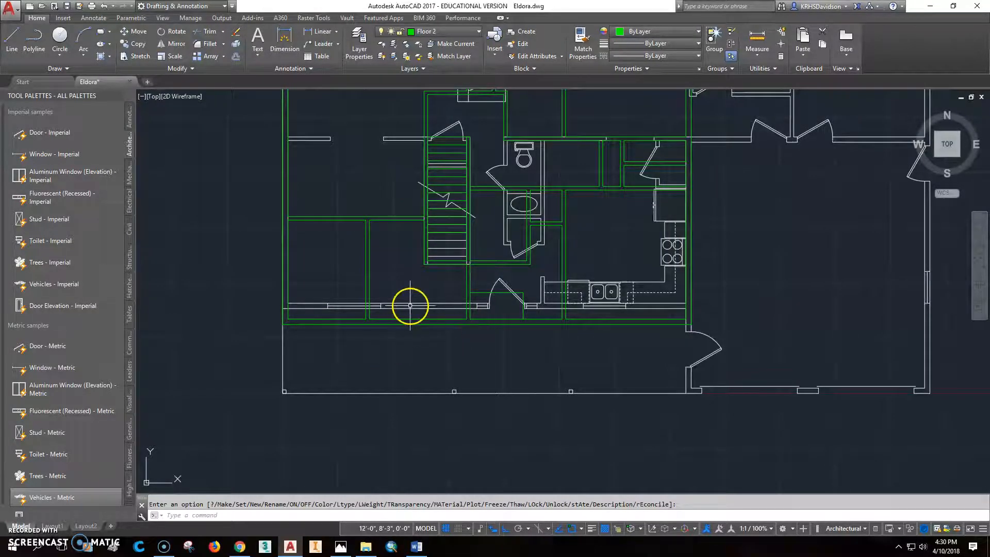
middle_drag(526, 343, 473, 430)
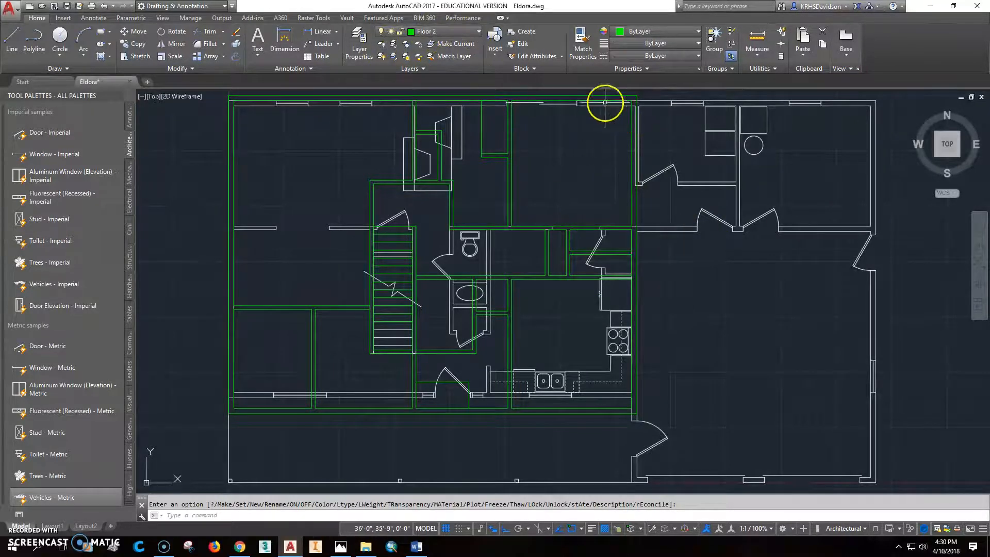
- Freeze the Floor 1 layer and thaw the Const2 layer
click(479, 33)
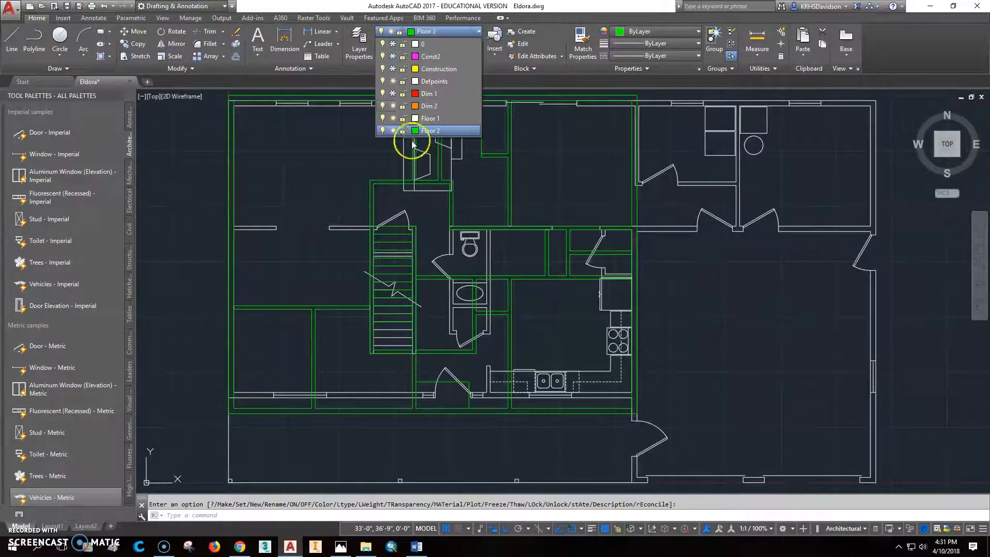
click(393, 118)
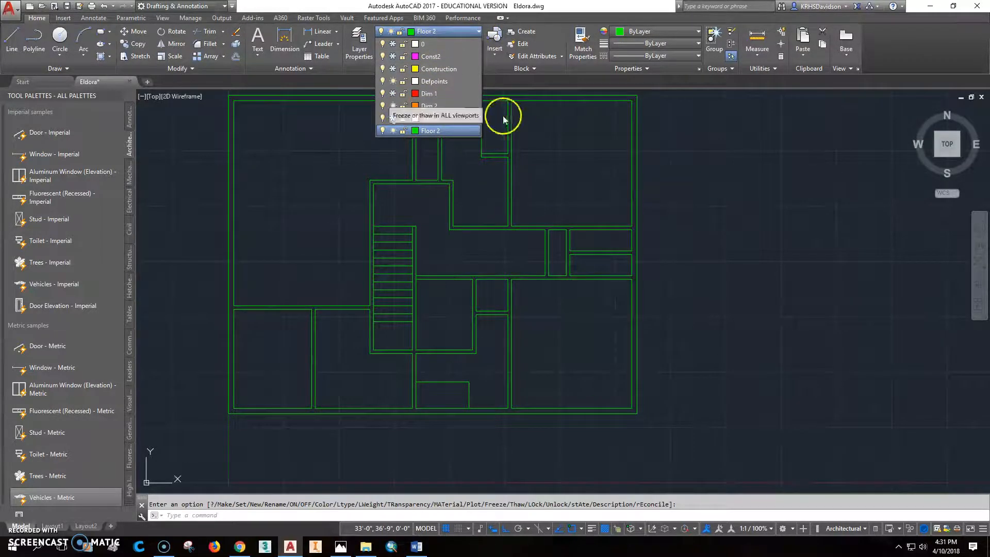
click(392, 56)
click(670, 184)
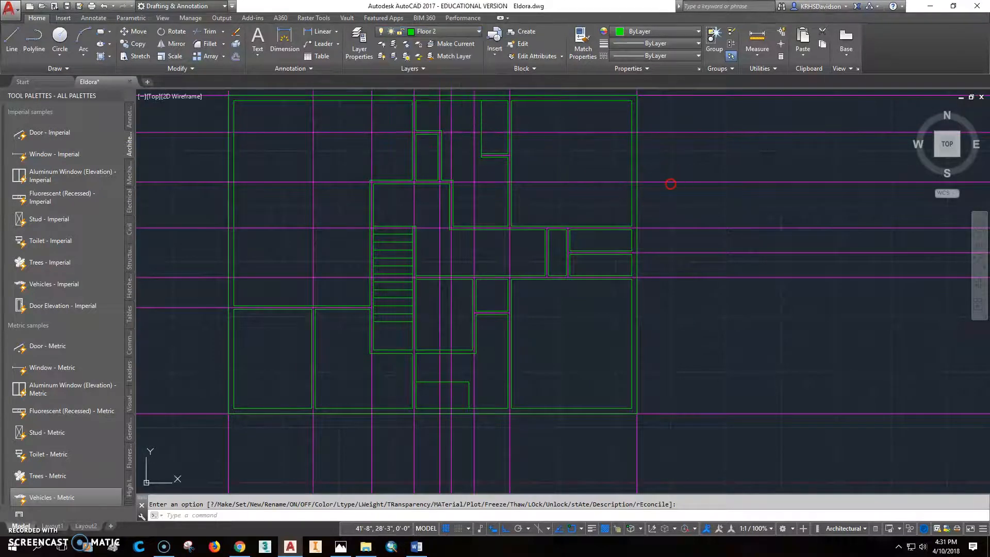
- Select the vertical construction line along the upper bathroom's left wall, and switch to Photos to check the upper floor plan
right_click(446, 324)
click(451, 306)
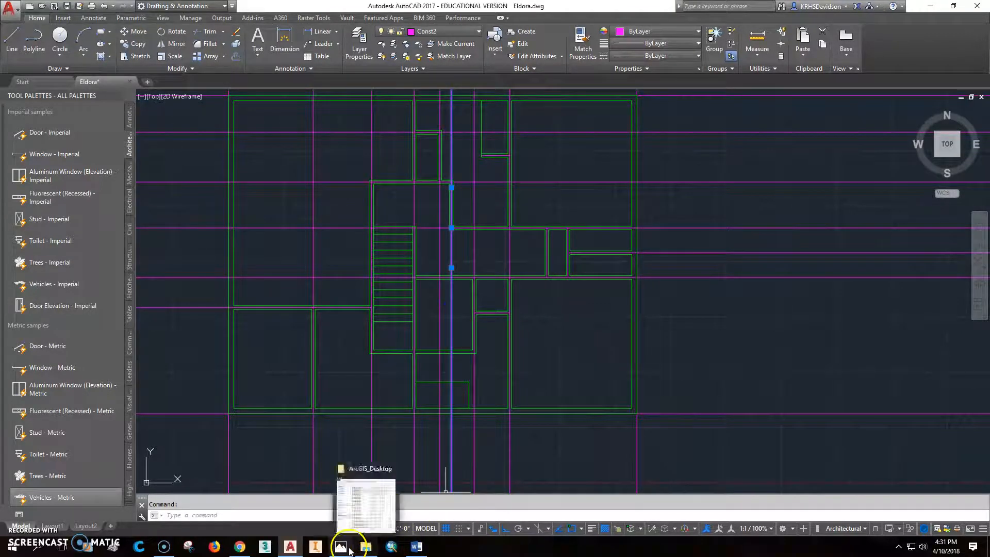
click(354, 508)
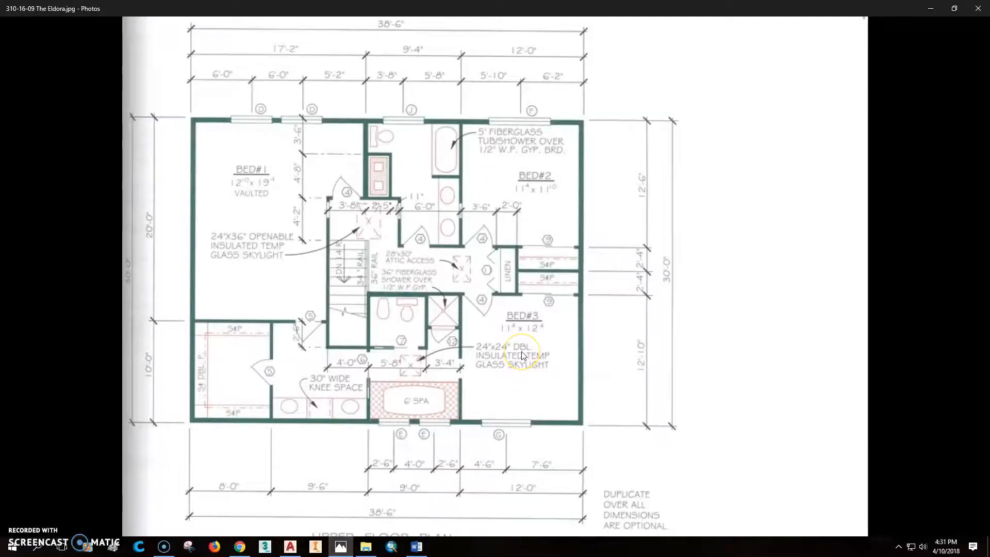